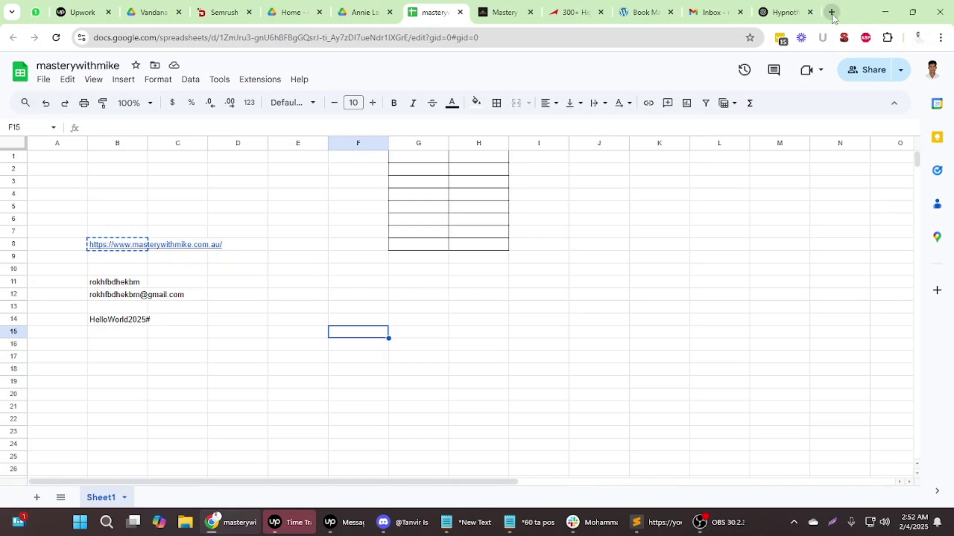
# Search Google for social bookmarking sites and look over the results
pyautogui.click(832, 16)
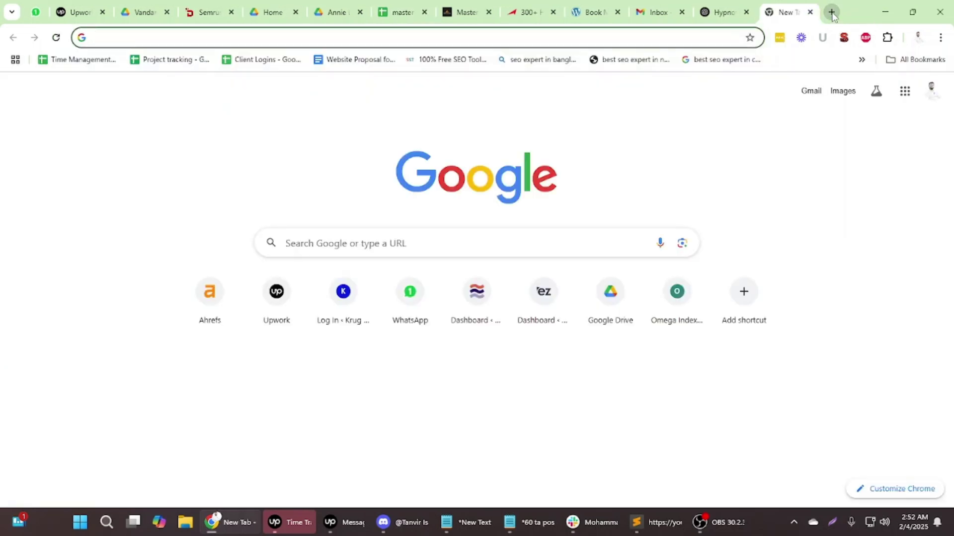
pyautogui.write('socia')
pyautogui.press('Return')
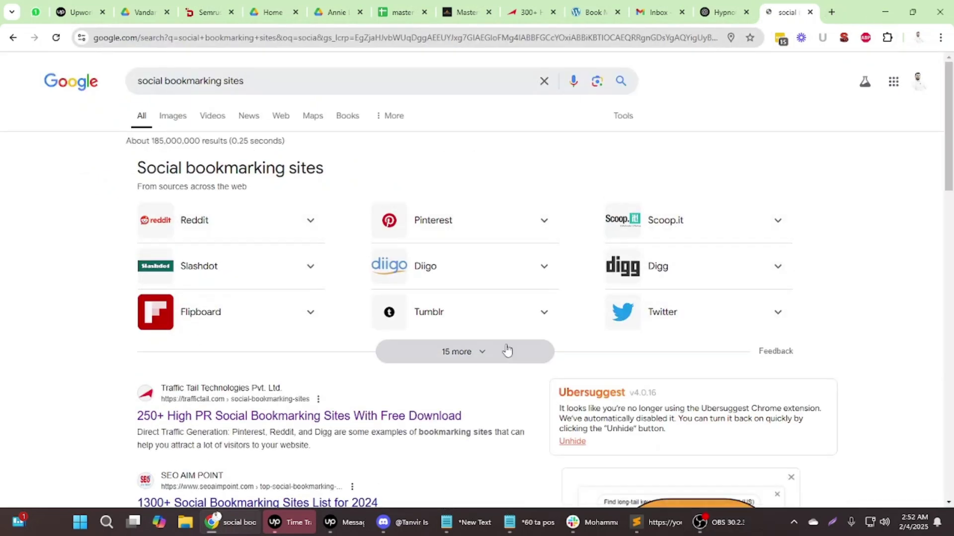
pyautogui.scroll(-1, 323, 402)
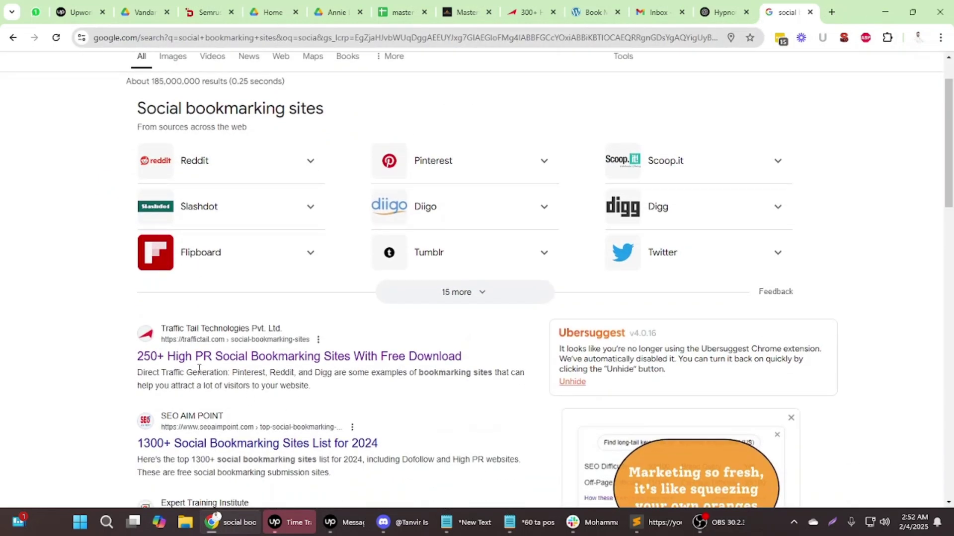
pyautogui.middleClick(763, 3)
# Review Traffic Tail's list of social bookmarking sites, checking the PR, DA, PA and SS scores of pinterest.com
pyautogui.click(573, 12)
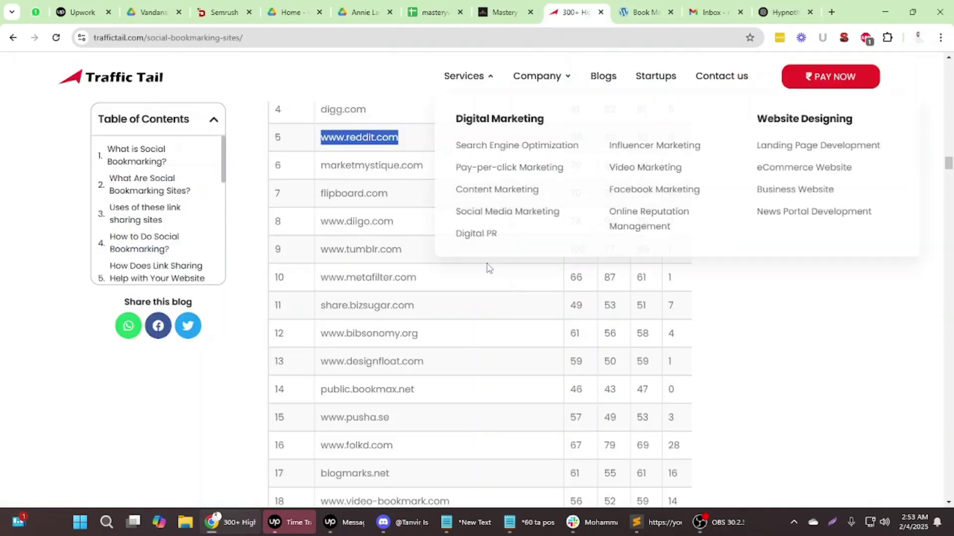
pyautogui.click(128, 34)
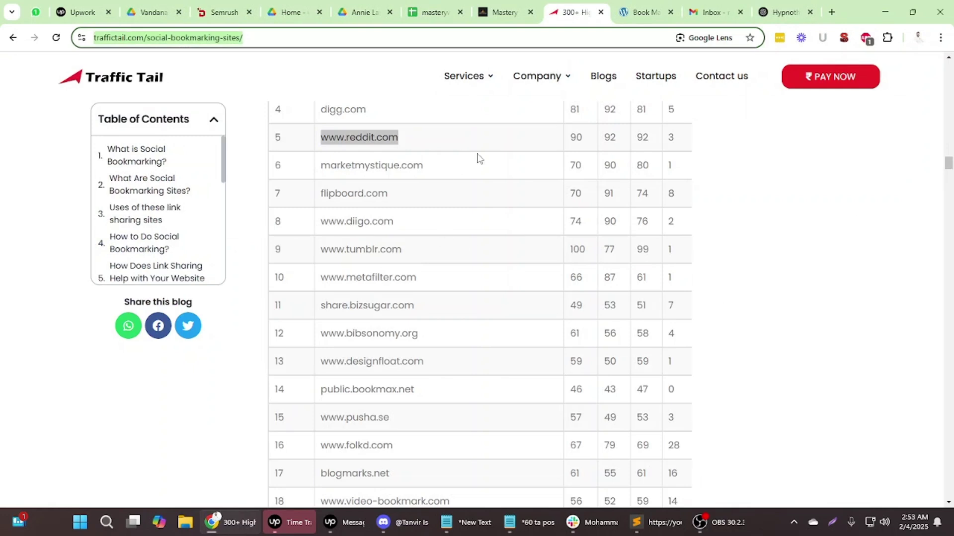
pyautogui.click(555, 199)
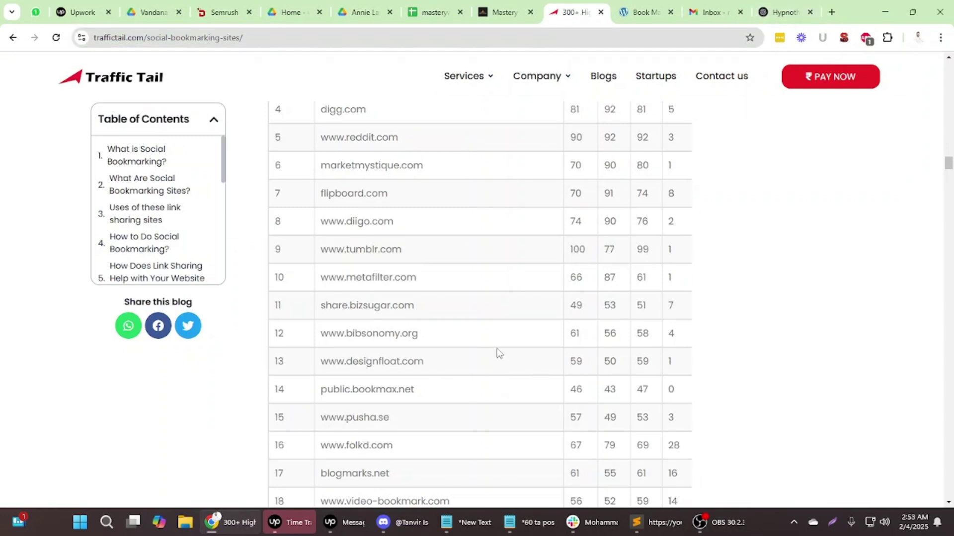
pyautogui.scroll(4, 530, 384)
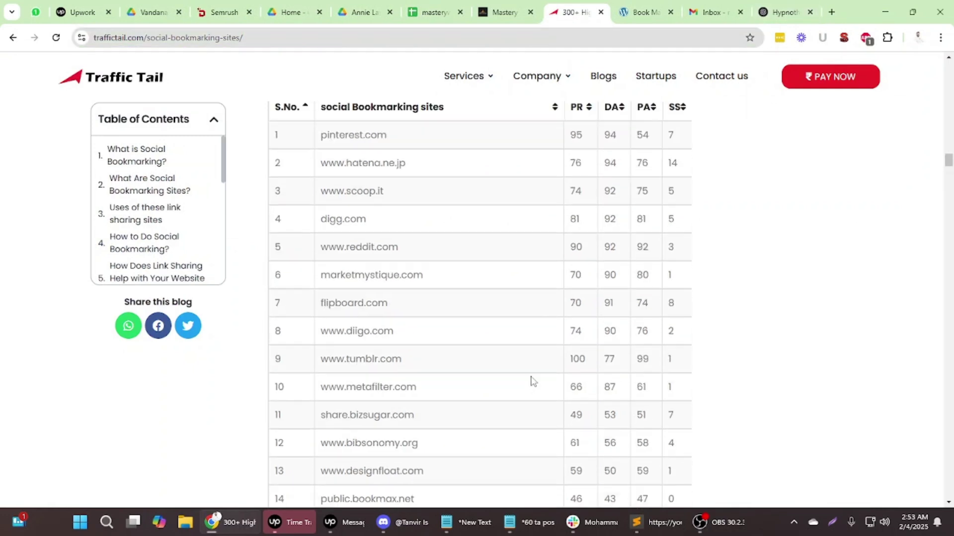
pyautogui.moveTo(339, 205); pyautogui.dragTo(429, 214)
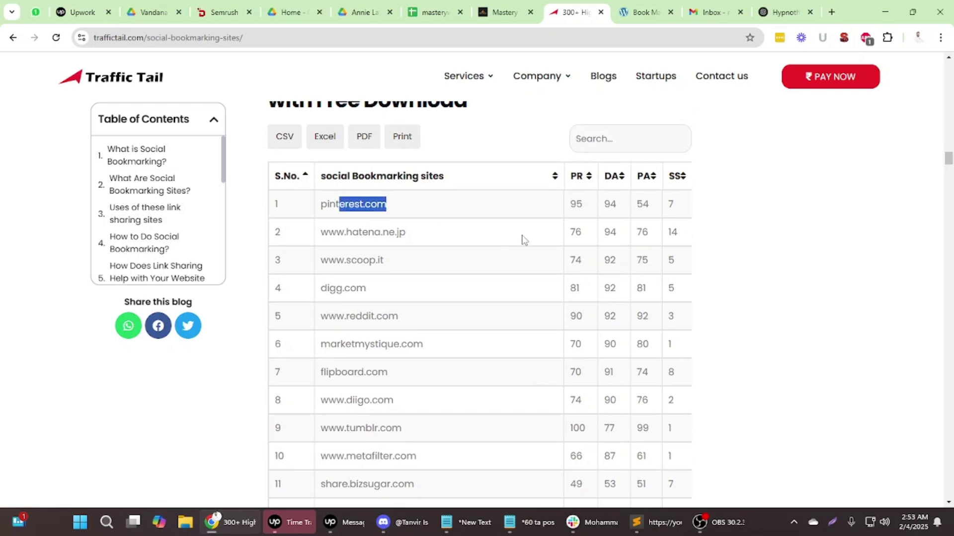
pyautogui.click(610, 206)
pyautogui.moveTo(643, 204); pyautogui.dragTo(697, 207)
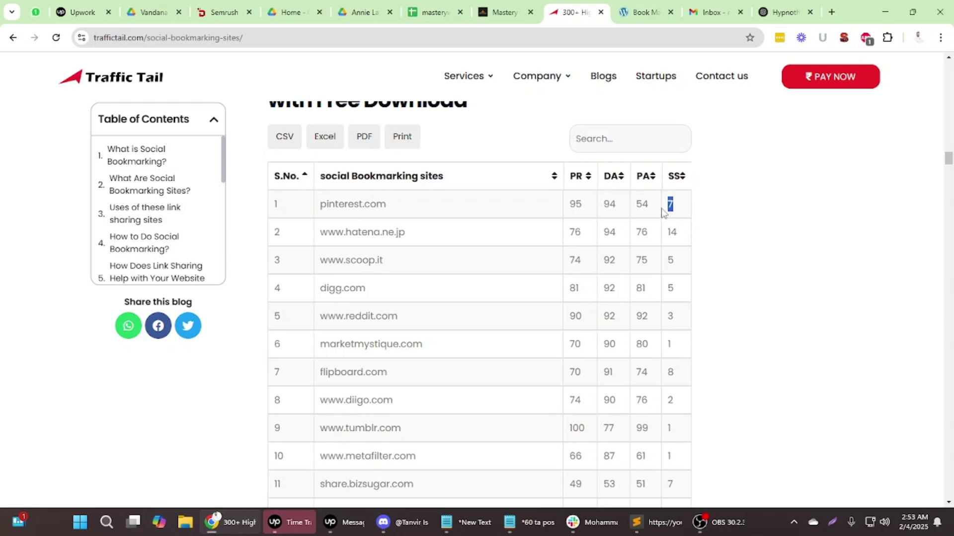
pyautogui.moveTo(566, 212); pyautogui.dragTo(594, 211)
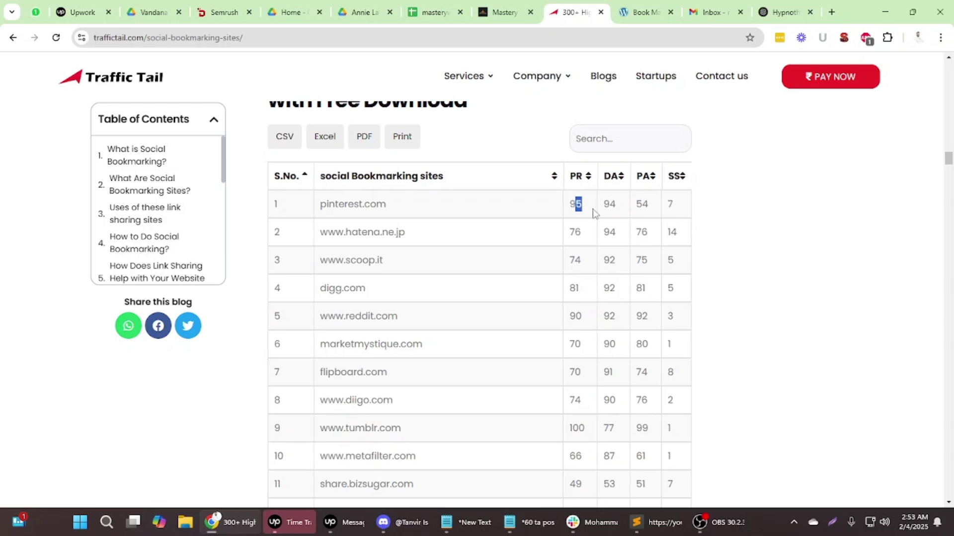
pyautogui.click(620, 211)
pyautogui.doubleClick(604, 209)
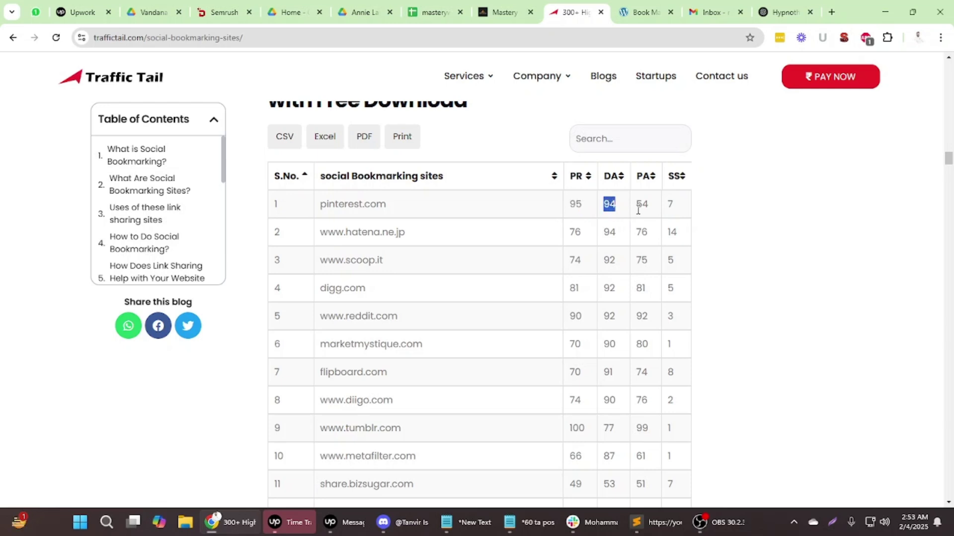
pyautogui.moveTo(638, 208); pyautogui.dragTo(641, 209)
pyautogui.scroll(-3, 389, 444)
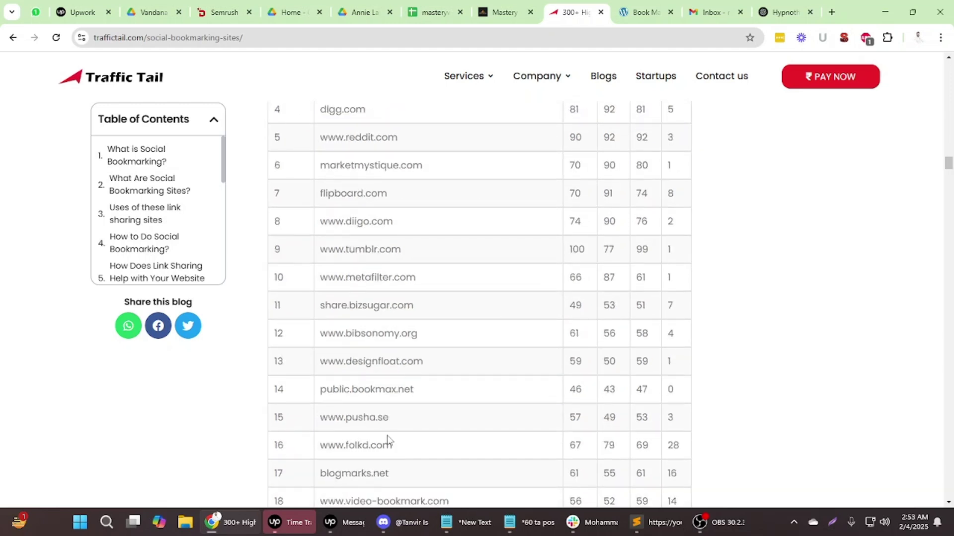
# Open BookMarkingPage's registration form and fill the first and last name with the username from cell B11 of the masterywithmike sheet
pyautogui.click(631, 12)
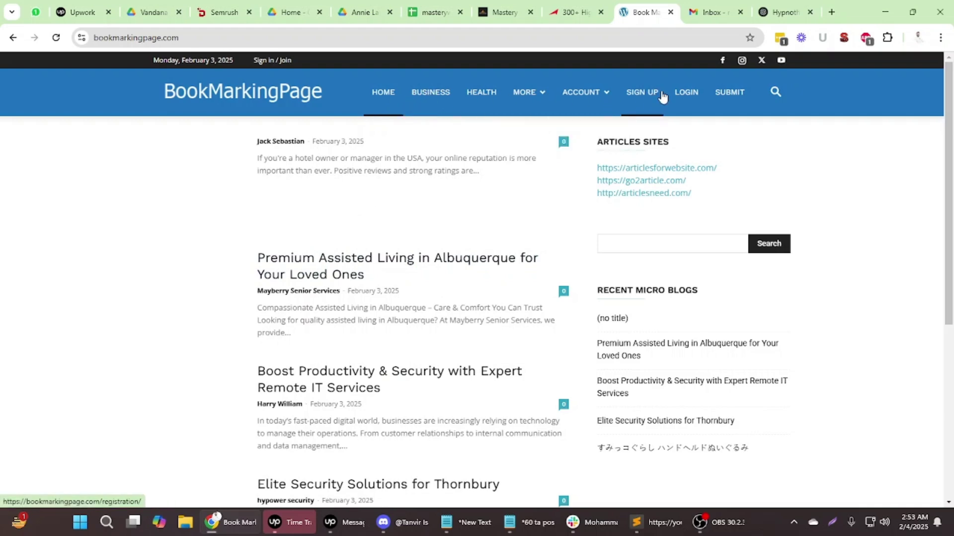
pyautogui.click(633, 93)
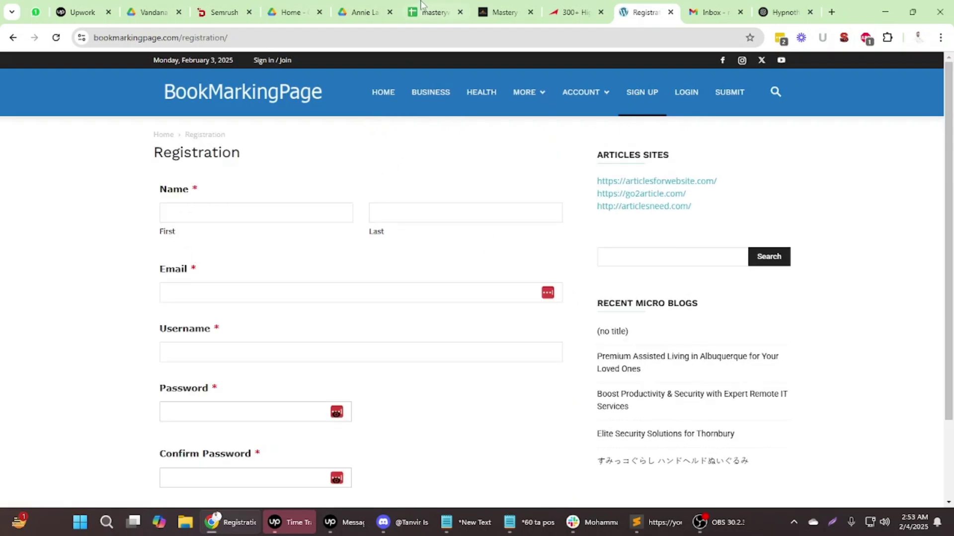
pyautogui.click(445, 15)
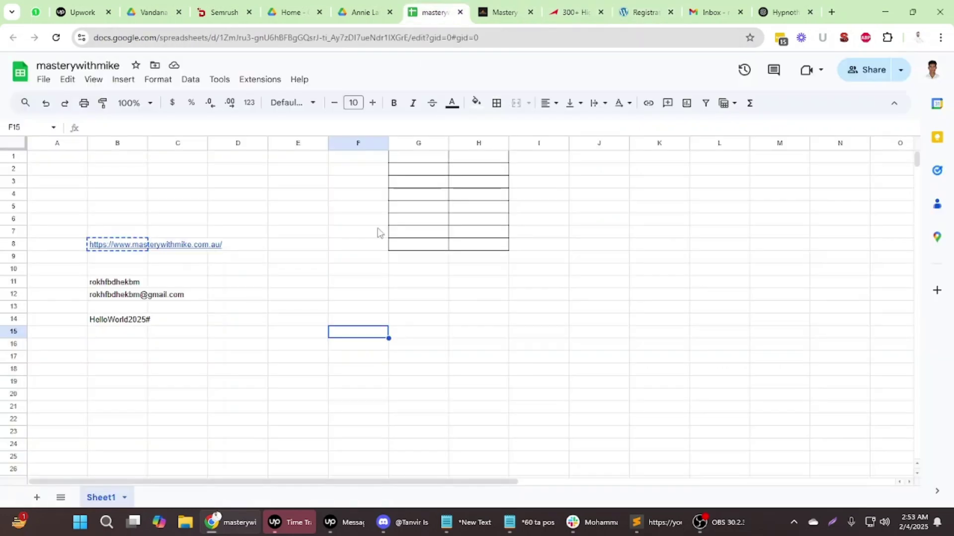
pyautogui.click(128, 283)
pyautogui.hotkey('ctrl', 'c')
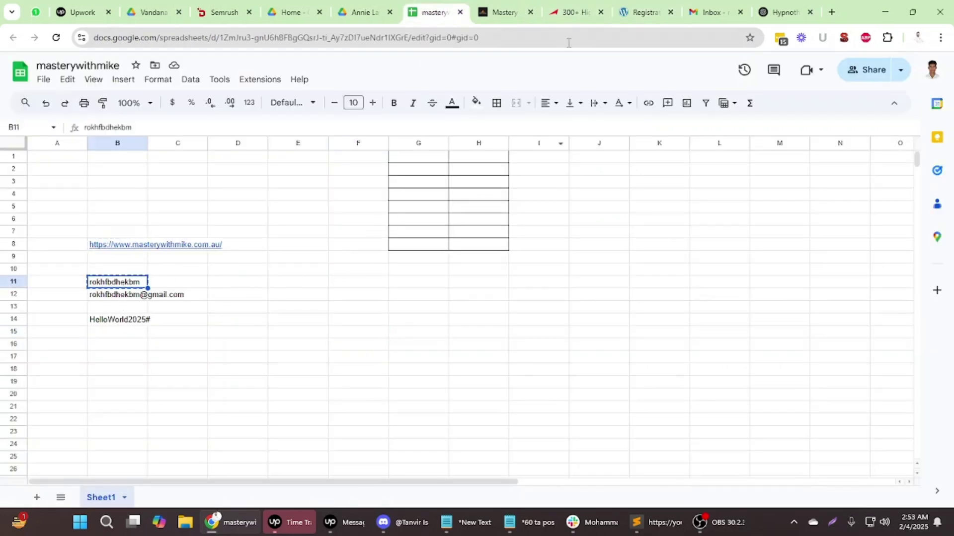
pyautogui.click(627, 14)
pyautogui.click(307, 209)
pyautogui.hotkey('ctrl', 'v')
pyautogui.click(422, 210)
pyautogui.hotkey('ctrl', 'v')
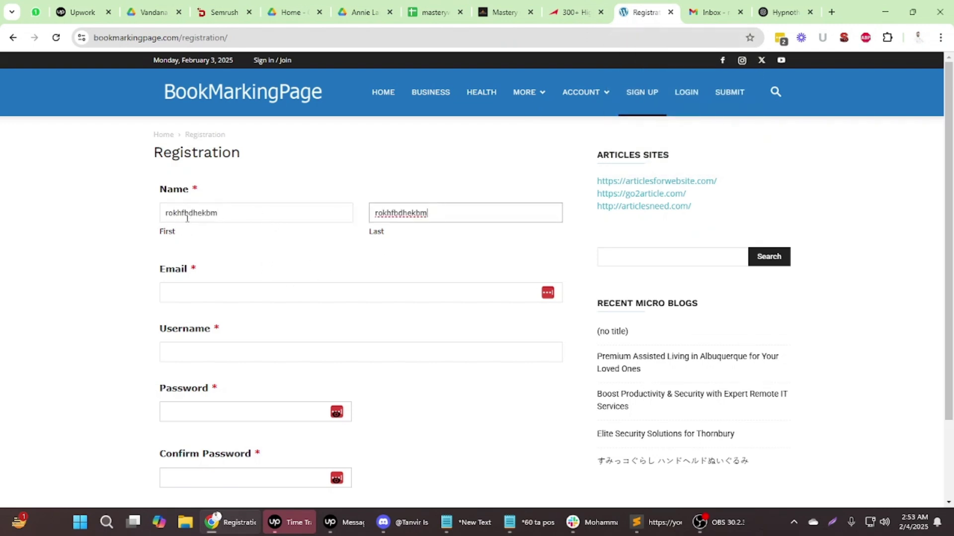
# Trim the first name in the registration form to the beginning part of the pasted username
pyautogui.moveTo(189, 214); pyautogui.dragTo(259, 210)
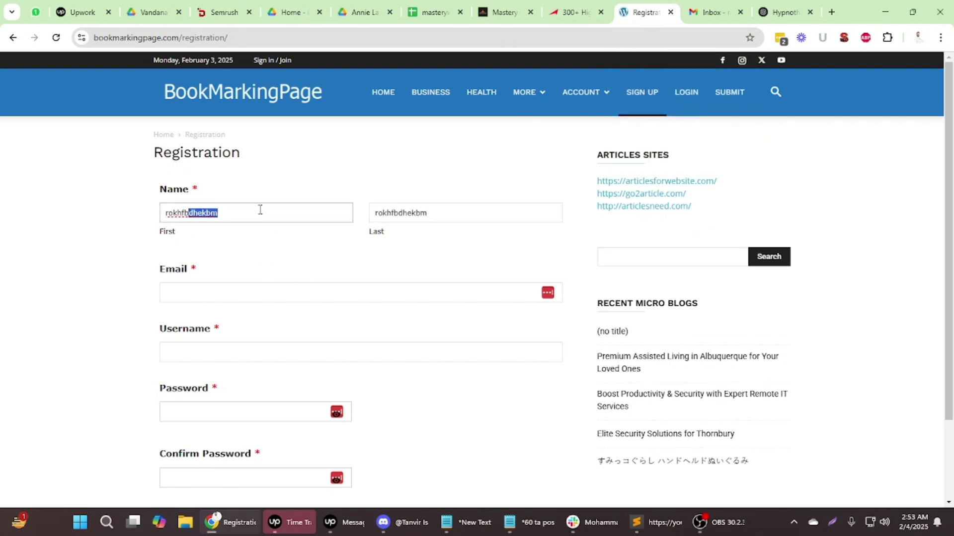
pyautogui.click(195, 214)
pyautogui.moveTo(193, 213); pyautogui.dragTo(257, 210)
pyautogui.press('BackSpace')
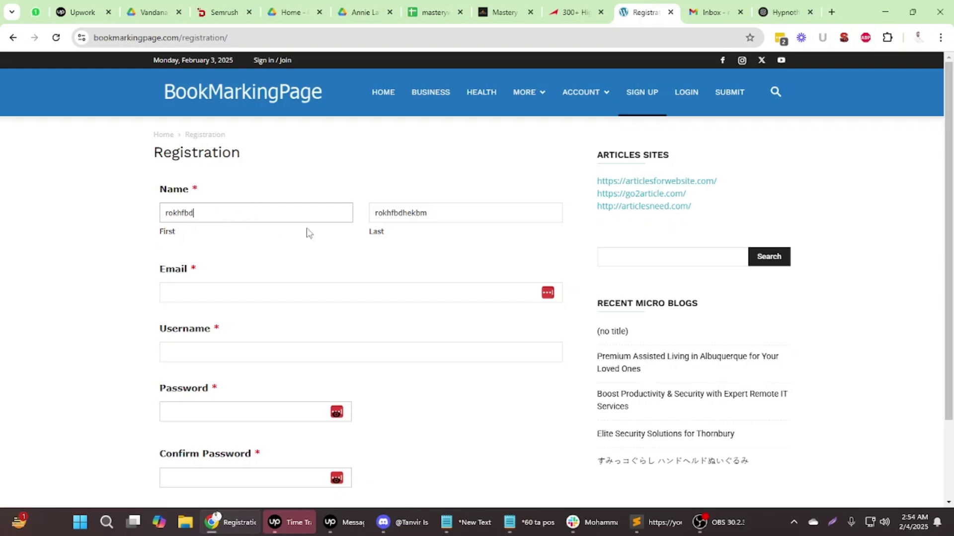
# Trim the last name to the remaining ending letters of the username that the first name does not contain
pyautogui.click(376, 213)
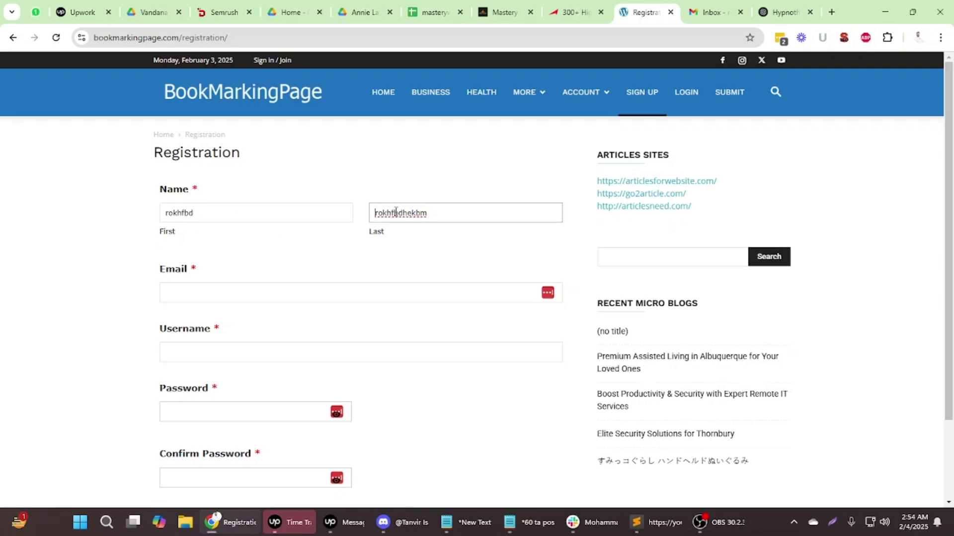
pyautogui.moveTo(399, 213); pyautogui.dragTo(375, 213)
pyautogui.press('BackSpace')
pyautogui.doubleClick(406, 216)
pyautogui.hotkey('ctrl', 'v')
pyautogui.click(403, 217)
pyautogui.hotkey('shift', 'Home')
pyautogui.press('BackSpace')
pyautogui.press('BackSpace')
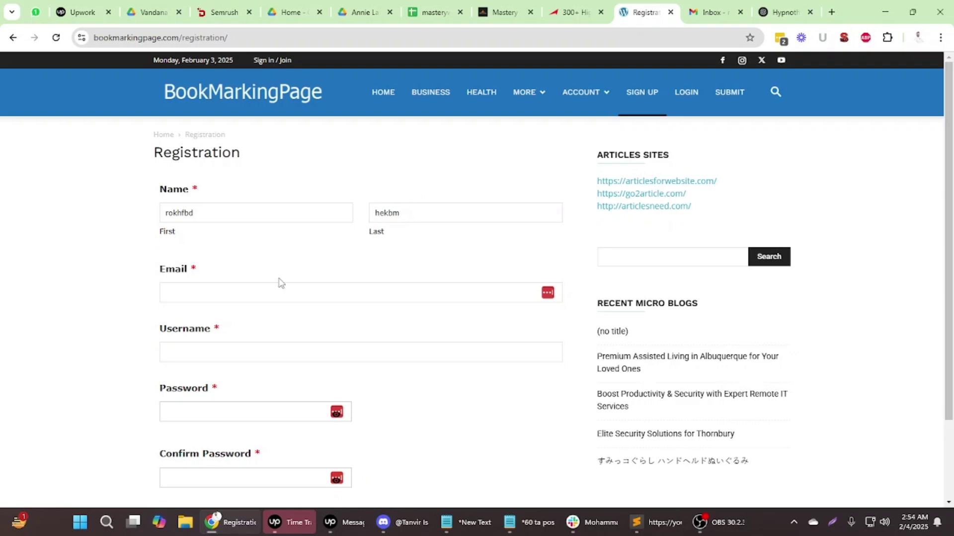
# Copy the email address from cell B12 of the sheet into the registration form's Email field
pyautogui.click(222, 290)
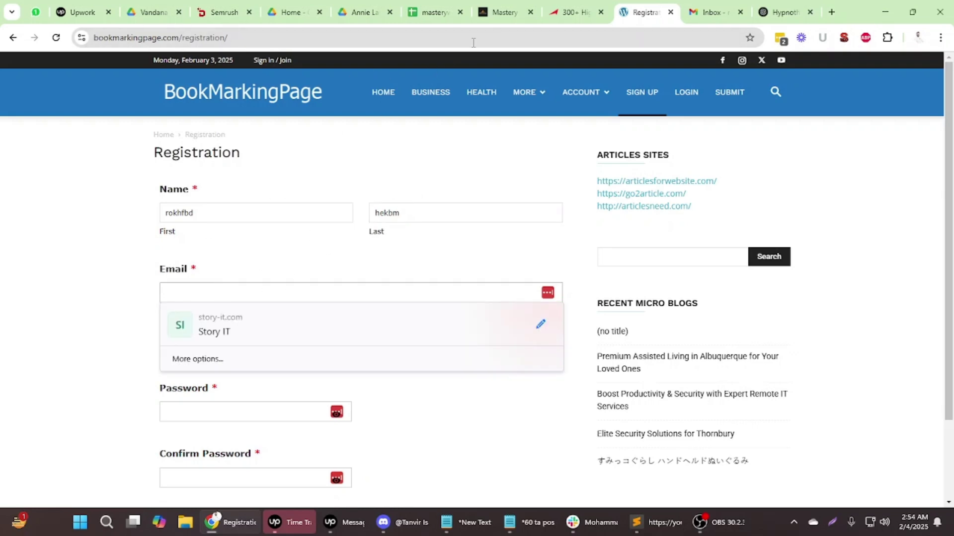
pyautogui.click(432, 12)
pyautogui.click(114, 298)
pyautogui.hotkey('ctrl', 'c')
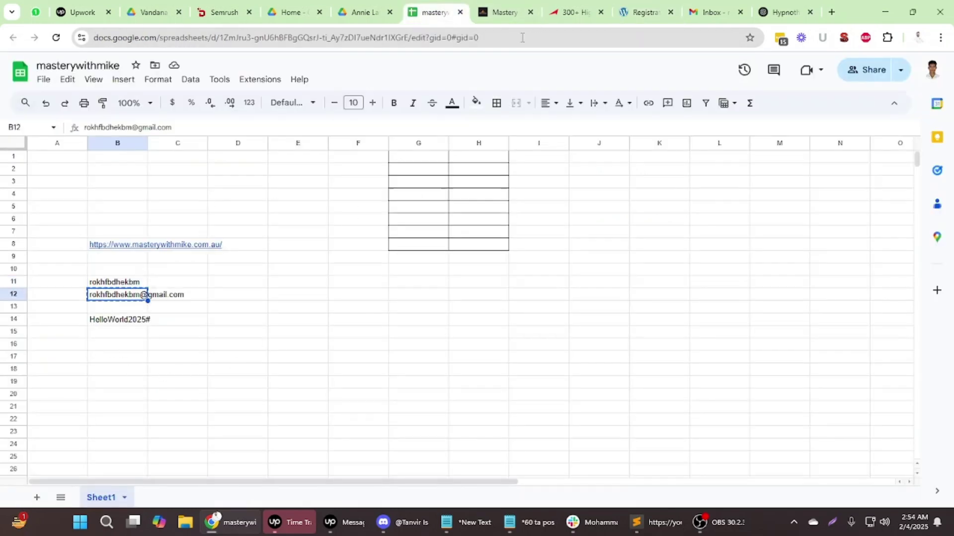
pyautogui.click(569, 12)
pyautogui.click(645, 12)
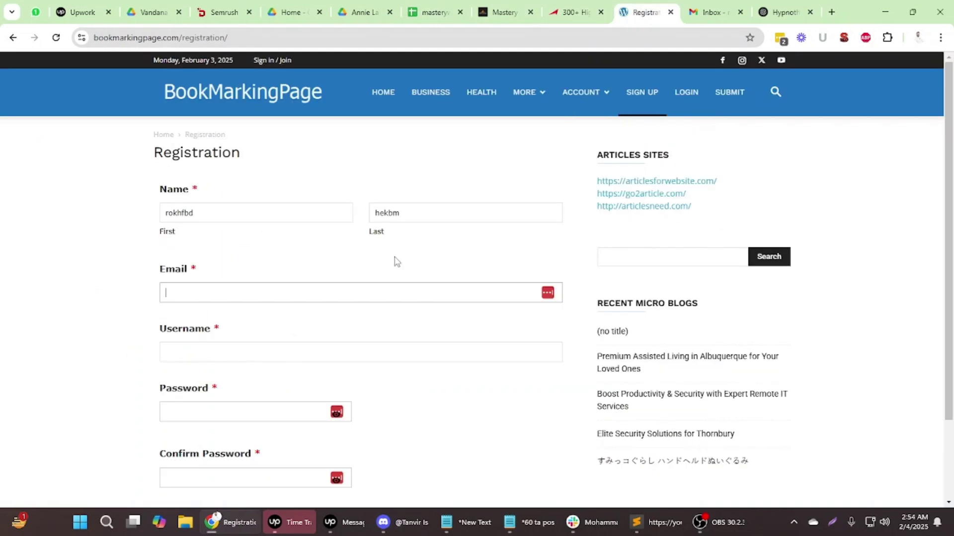
pyautogui.hotkey('ctrl', 'v')
# Fill in the Username with the part of the email address before the @ sign
pyautogui.click(194, 353)
pyautogui.doubleClick(204, 292)
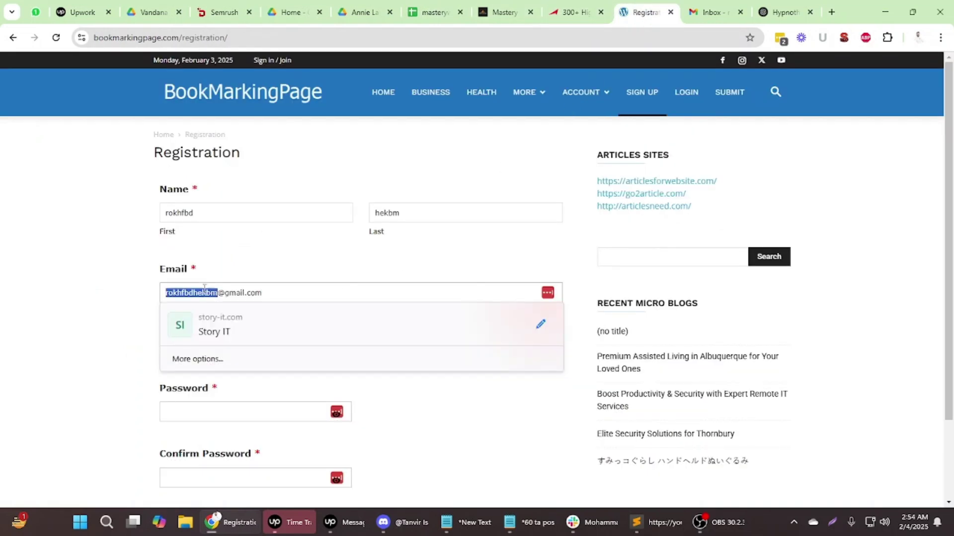
pyautogui.click(89, 321)
pyautogui.click(189, 347)
pyautogui.hotkey('ctrl', 'v')
pyautogui.scroll(-2, 132, 389)
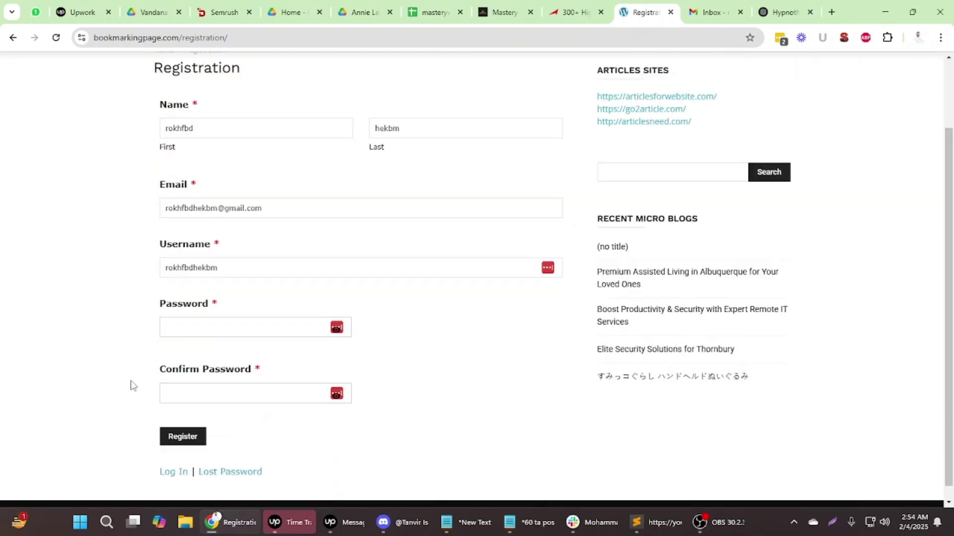
# Copy the account password from cell B14 of the sheet into the Password and Confirm Password fields
pyautogui.click(432, 12)
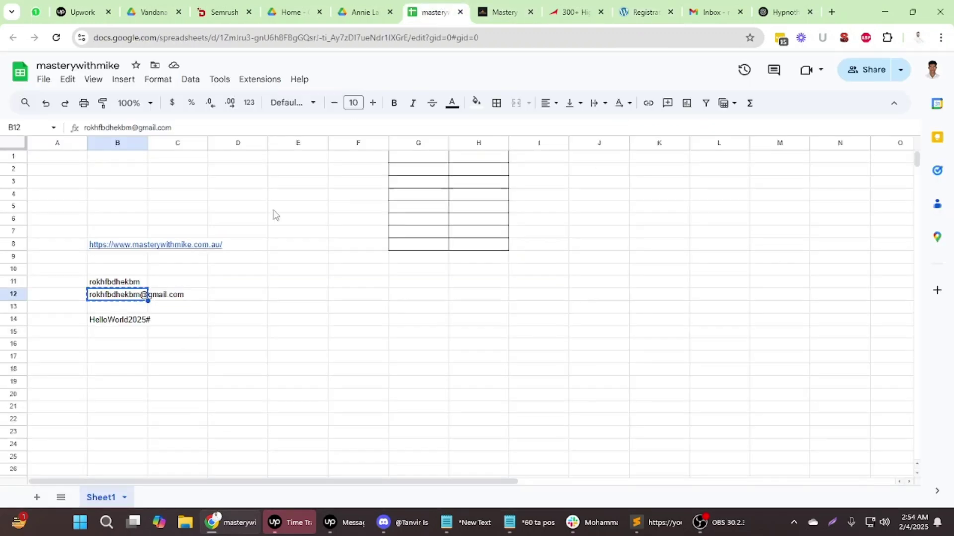
pyautogui.click(130, 319)
pyautogui.hotkey('ctrl', 'c')
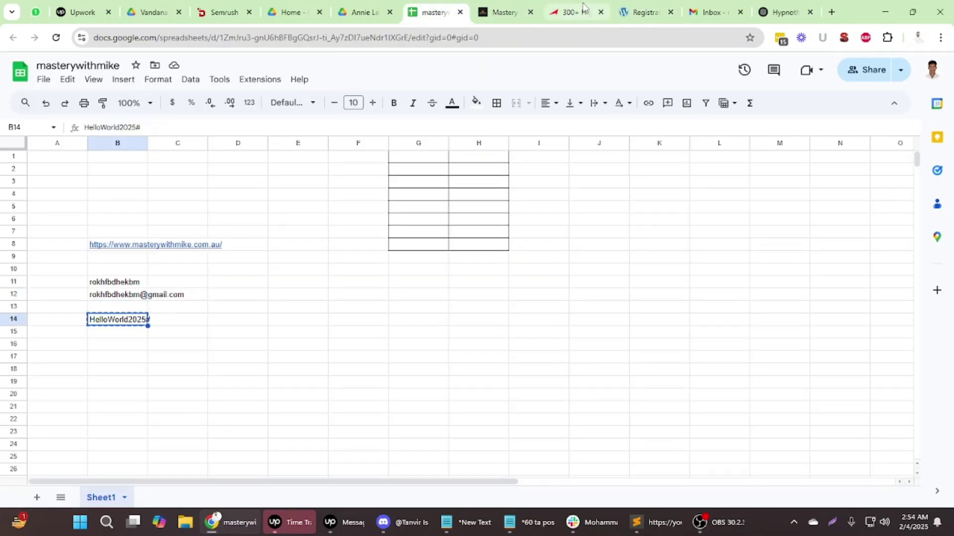
pyautogui.click(571, 12)
pyautogui.click(641, 12)
pyautogui.click(198, 316)
pyautogui.hotkey('ctrl', 'v')
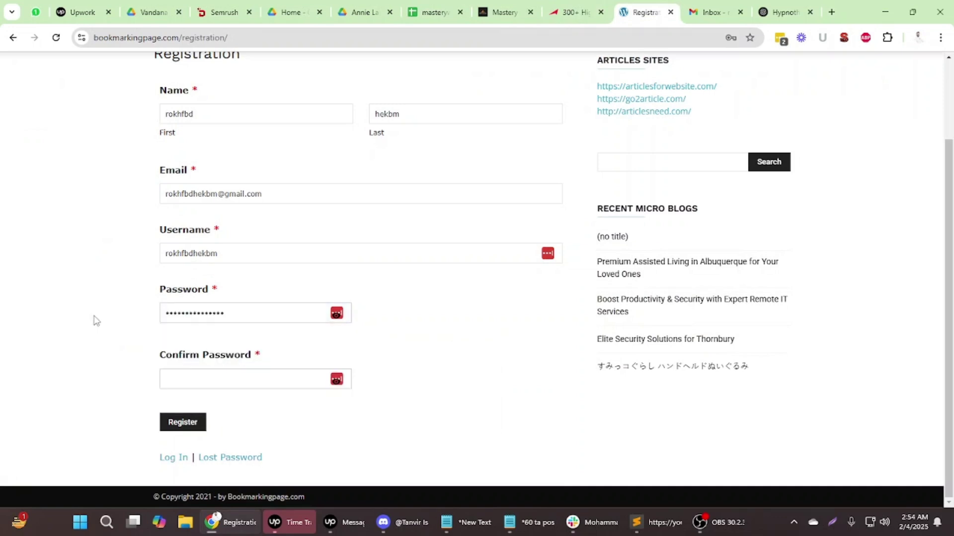
pyautogui.doubleClick(239, 315)
pyautogui.click(239, 315)
pyautogui.click(102, 316)
pyautogui.click(175, 374)
pyautogui.hotkey('ctrl', 'v')
# Submit the BookMarkingPage registration and dismiss the LastPass offer to save the login
pyautogui.click(105, 336)
pyautogui.click(186, 433)
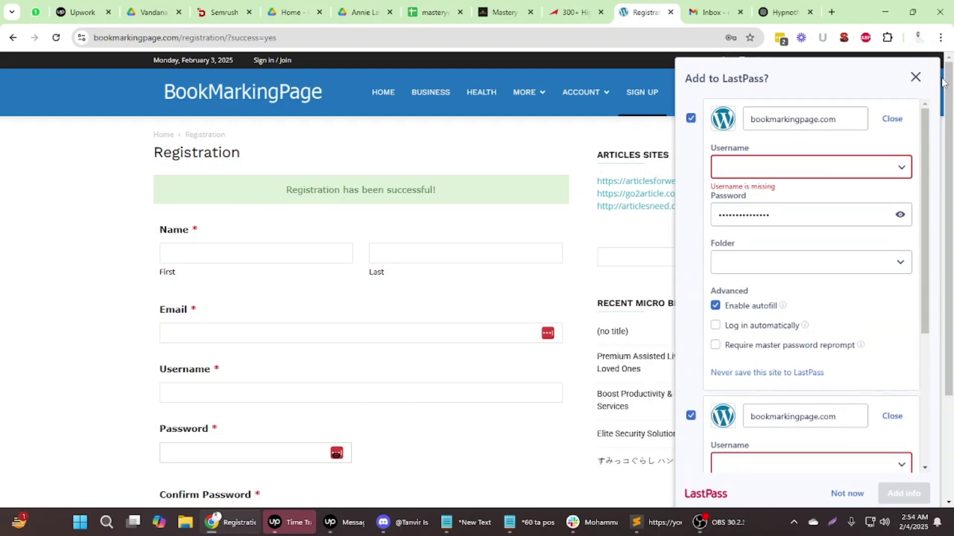
pyautogui.click(916, 77)
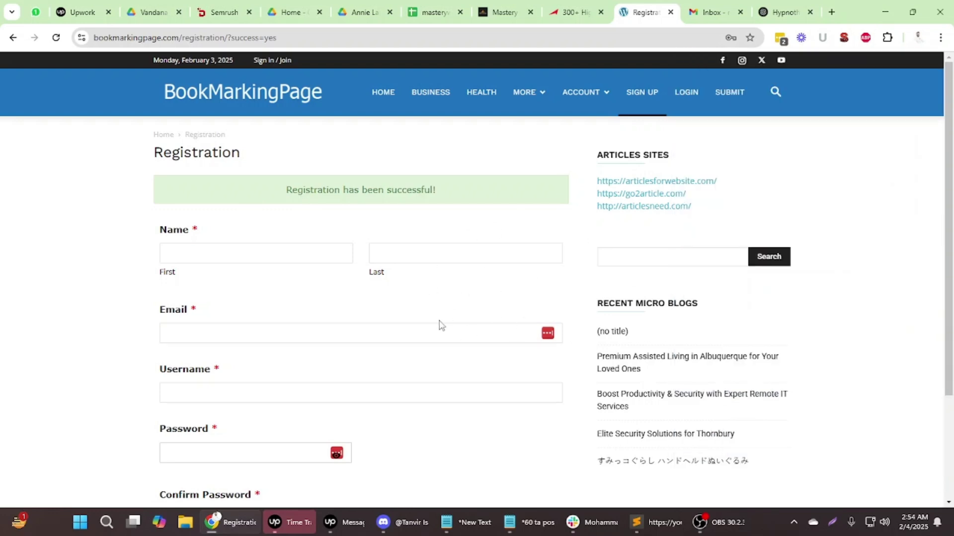
# Check the Gmail inbox and Spam folder for BookMarkingPage's registration email and read its message
pyautogui.click(730, 11)
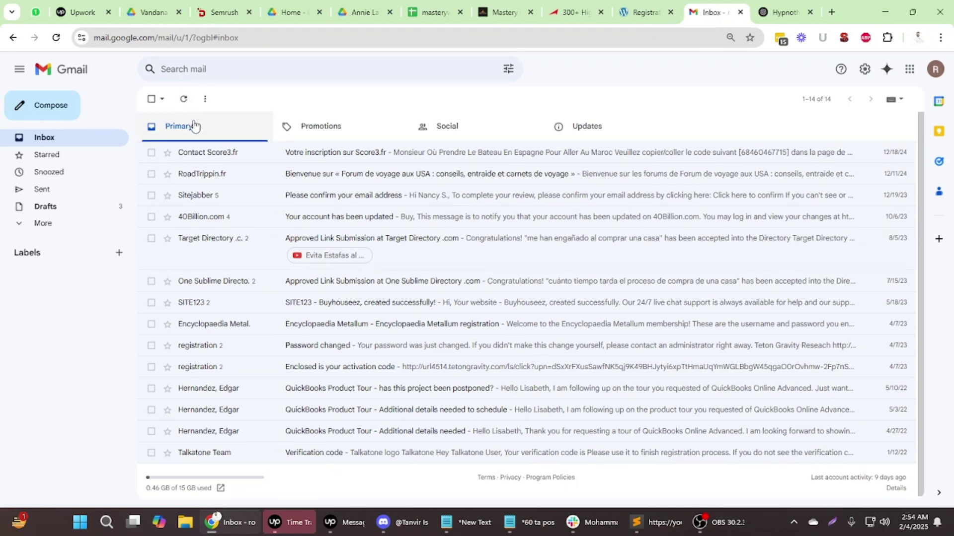
pyautogui.click(588, 135)
pyautogui.click(209, 130)
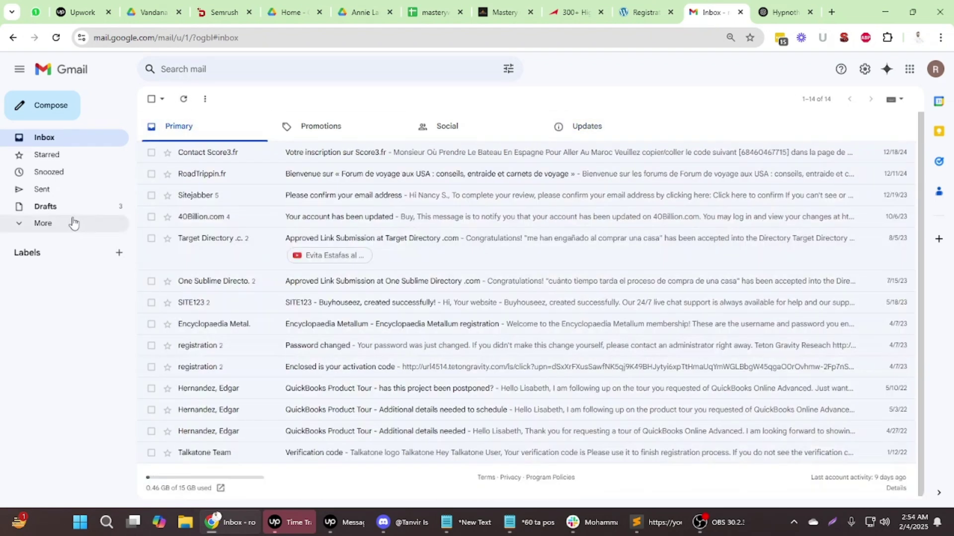
pyautogui.click(70, 223)
pyautogui.click(44, 309)
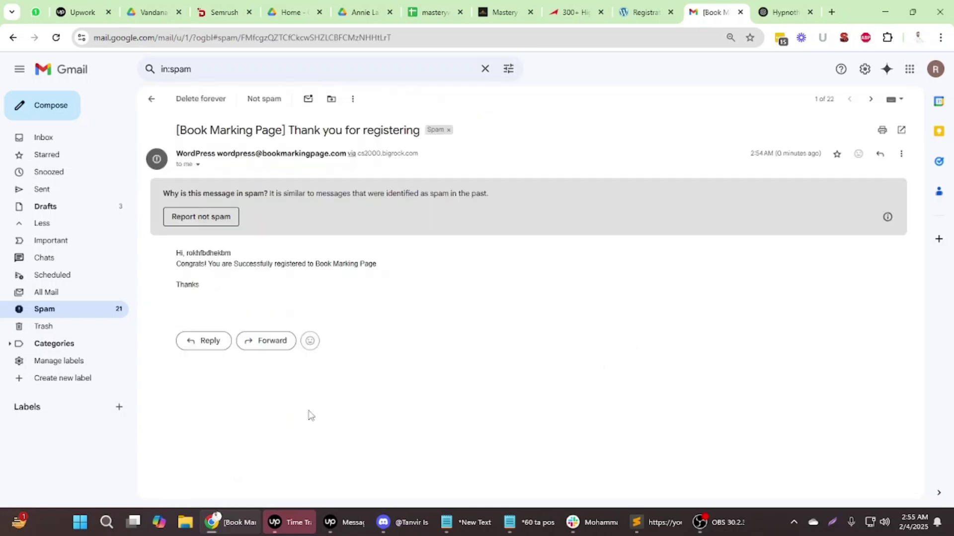
pyautogui.moveTo(207, 264); pyautogui.dragTo(481, 264)
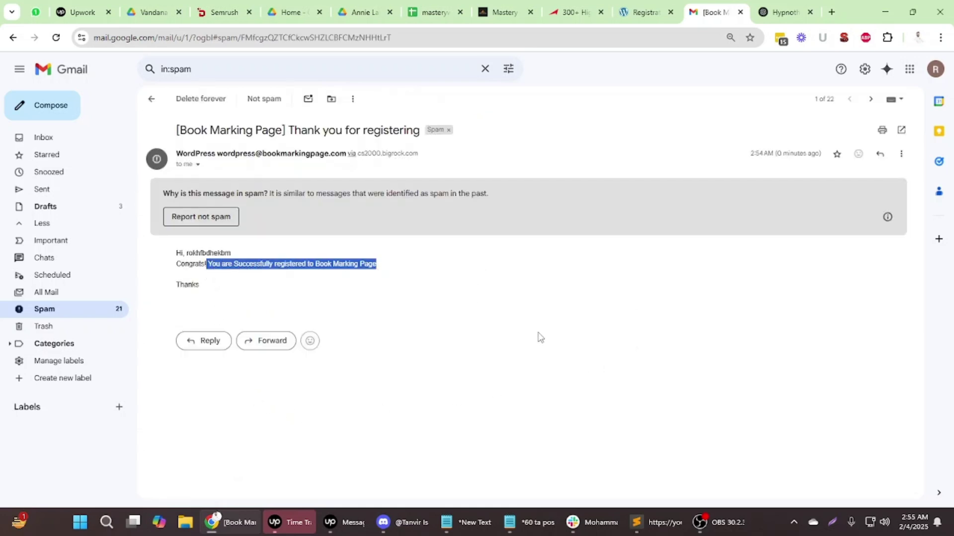
# Mark the Book Marking Page registration email as not spam and open it from the inbox's Updates category
pyautogui.click(218, 216)
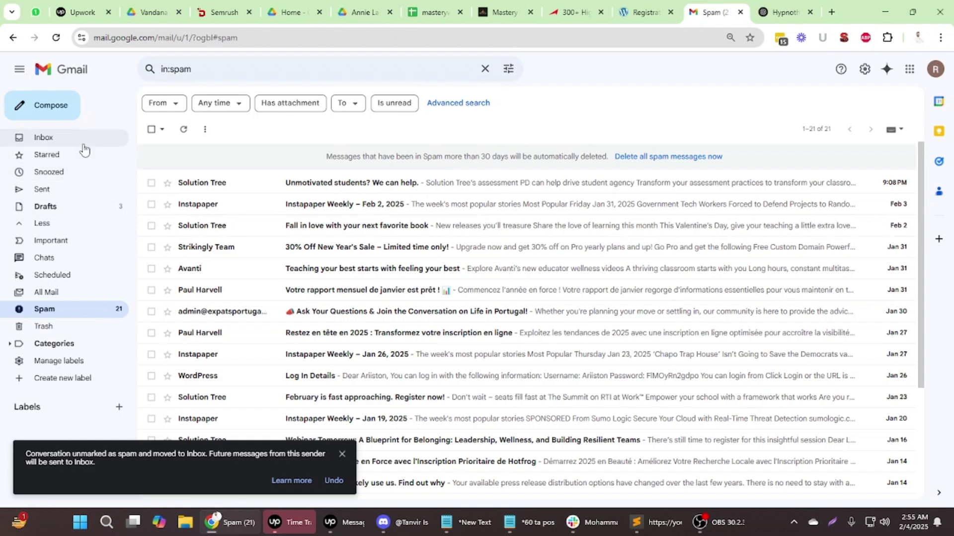
pyautogui.click(25, 138)
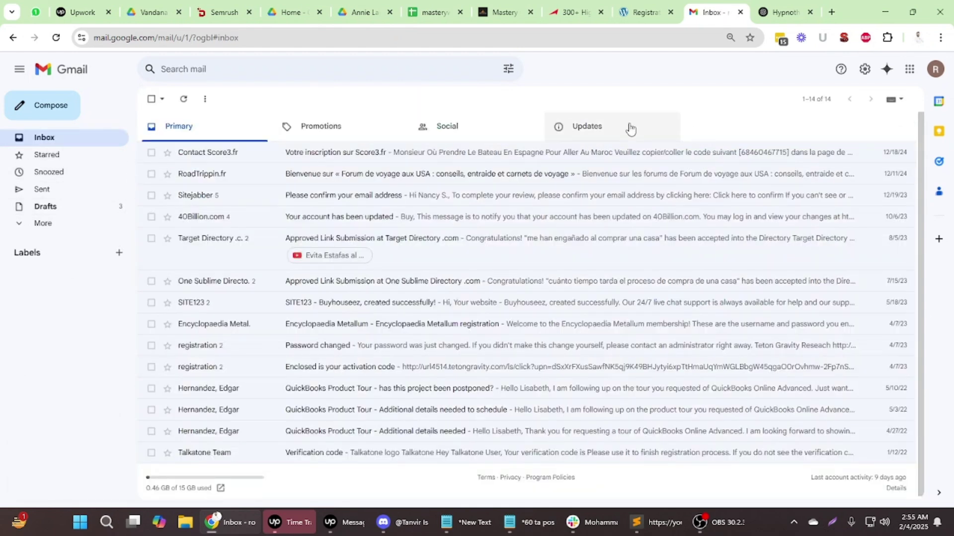
pyautogui.click(656, 128)
pyautogui.click(379, 154)
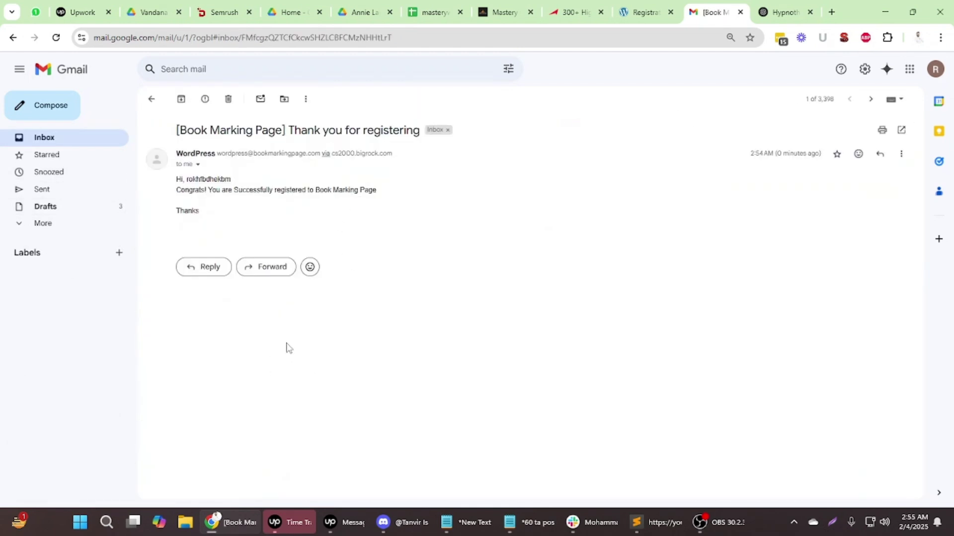
# Open the BookMarkingPage login page and paste the account password into the Password field
pyautogui.click(635, 15)
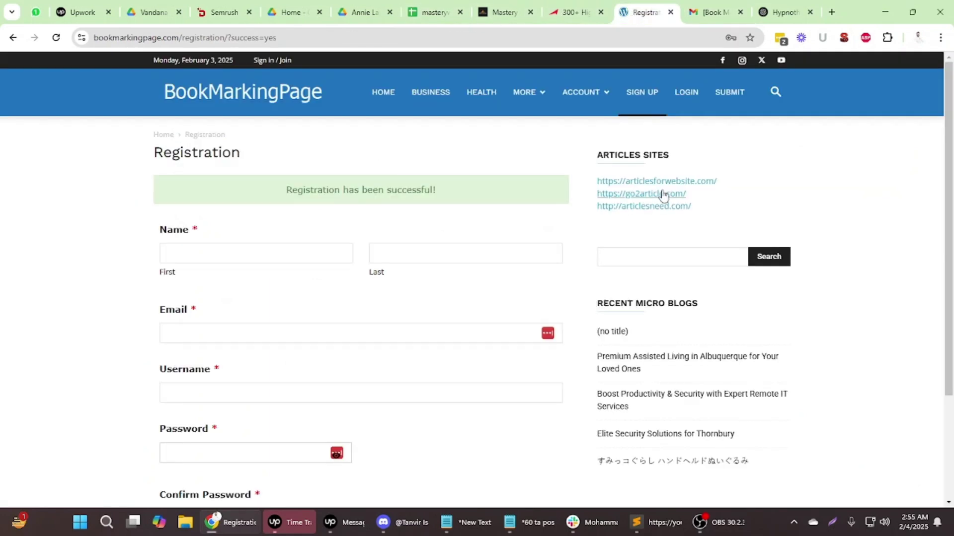
pyautogui.click(689, 102)
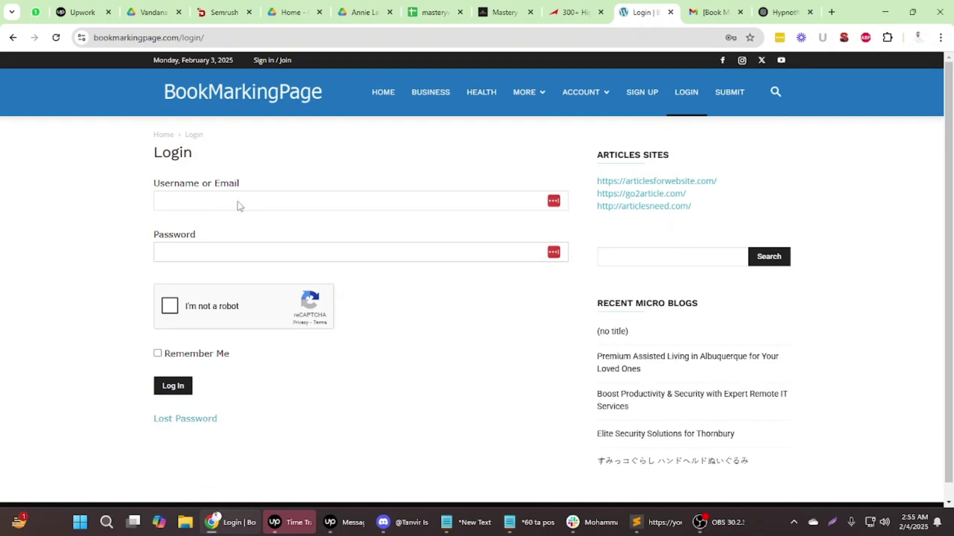
pyautogui.click(239, 201)
pyautogui.hotkey('ctrl', 'v')
pyautogui.click(204, 251)
pyautogui.hotkey('ctrl', 'v')
pyautogui.click(246, 200)
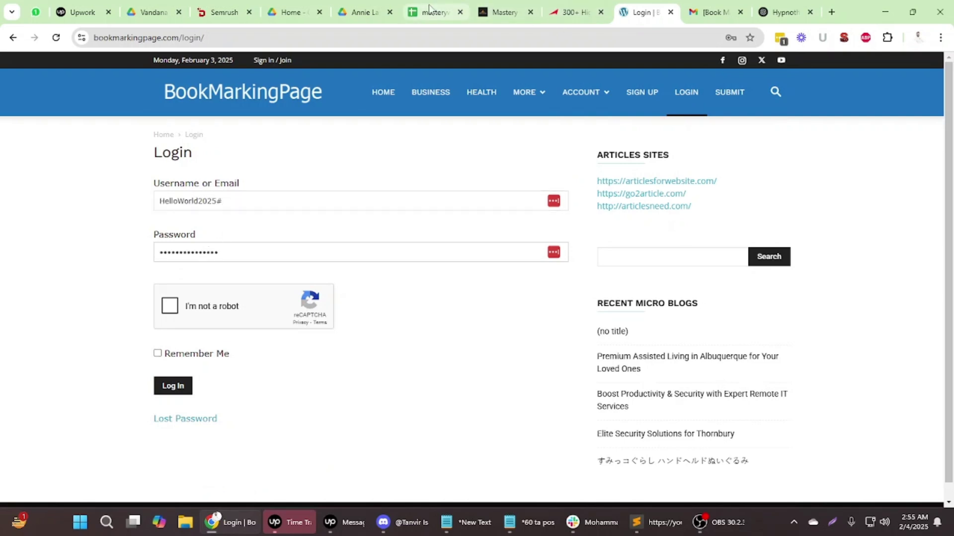
# Replace the Username or Email entry with the email address from cell B12 of the sheet, pass the reCAPTCHA and log in
pyautogui.click(429, 8)
pyautogui.click(141, 293)
pyautogui.hotkey('ctrl', 'c')
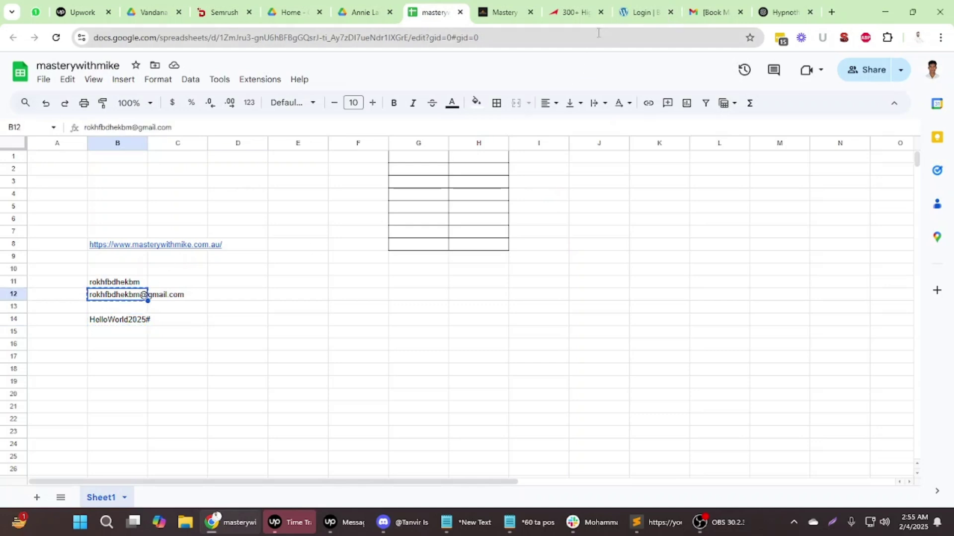
pyautogui.click(641, 12)
pyautogui.tripleClick(240, 207)
pyautogui.hotkey('ctrl', 'v')
pyautogui.click(170, 306)
pyautogui.click(170, 388)
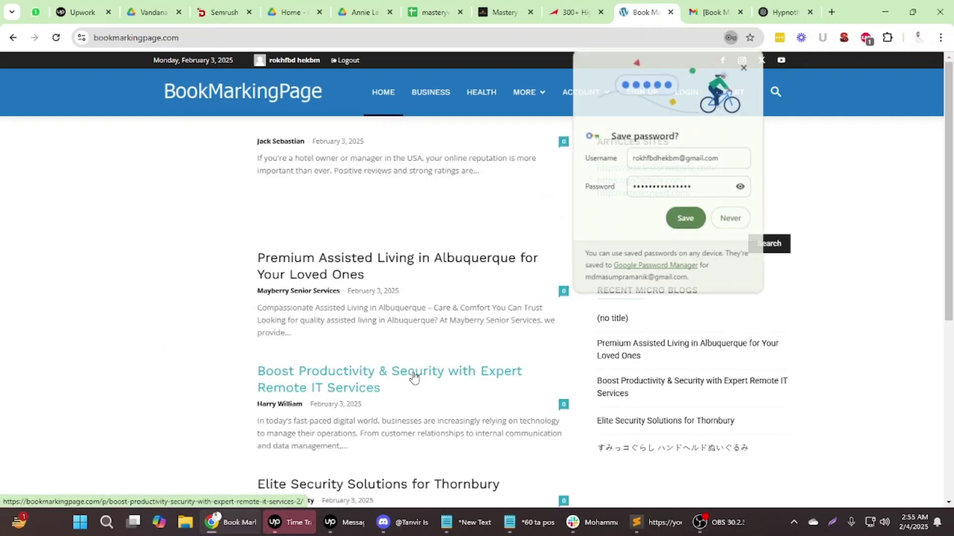
# Decline the Chrome and LastPass offers to save the login and open BookMarkingPage's post submission form
pyautogui.click(733, 224)
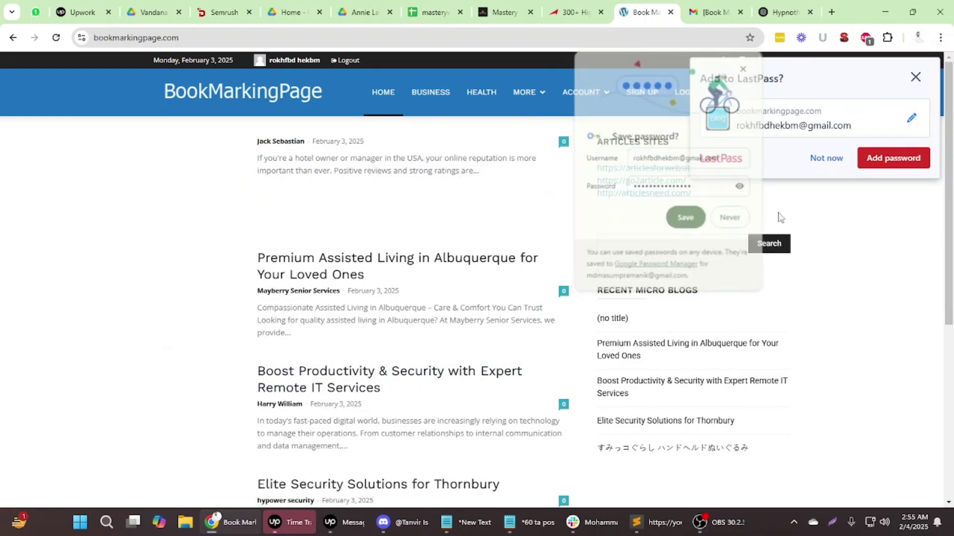
pyautogui.click(840, 162)
pyautogui.moveTo(610, 112)
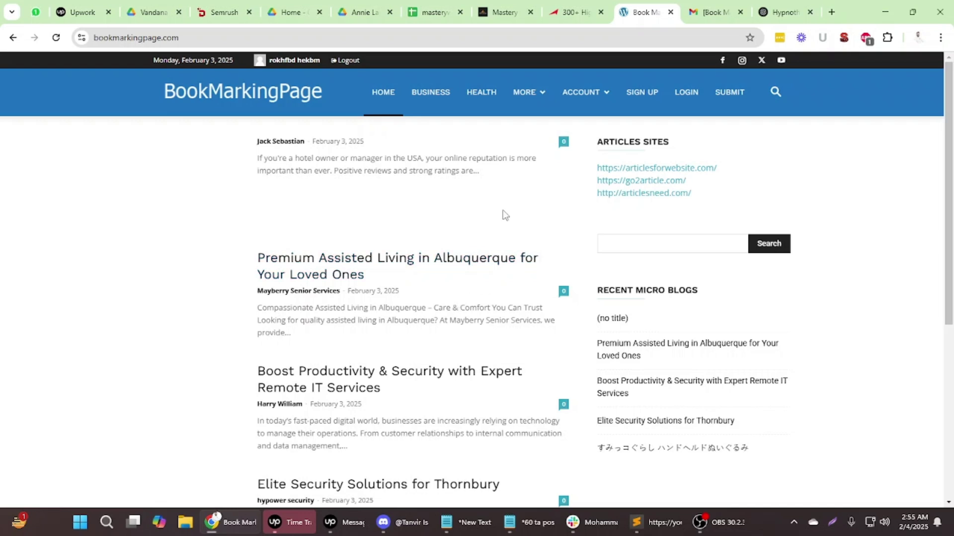
pyautogui.moveTo(530, 97)
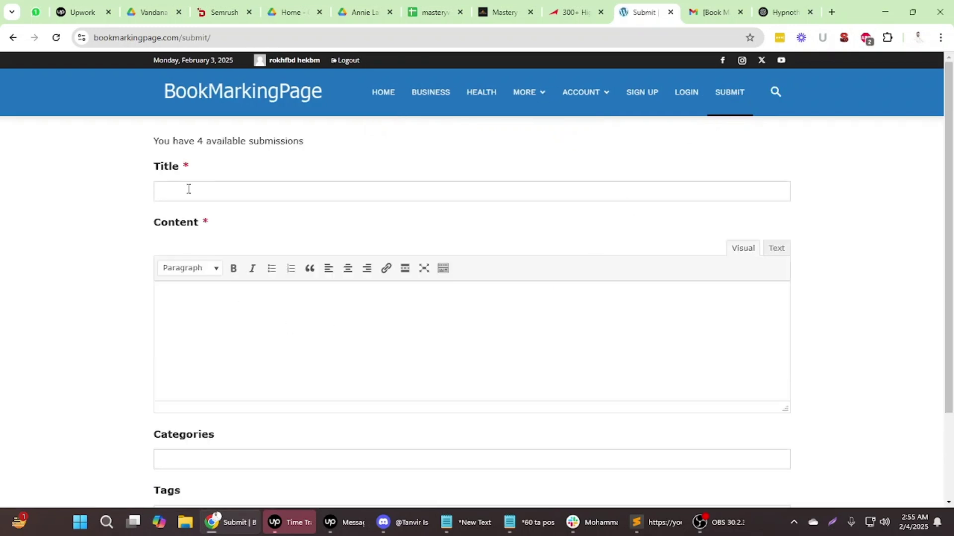
# Examine the ChatGPT prompt and compare it with the Private Hypnotherapy service text on the masterywithmike website
pyautogui.click(782, 12)
pyautogui.scroll(10, 510, 302)
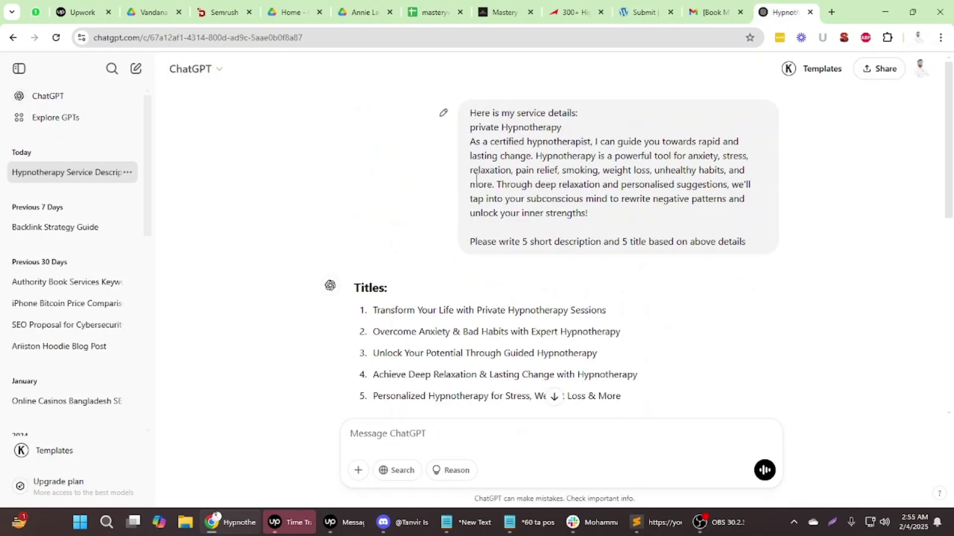
pyautogui.moveTo(587, 214); pyautogui.dragTo(473, 128)
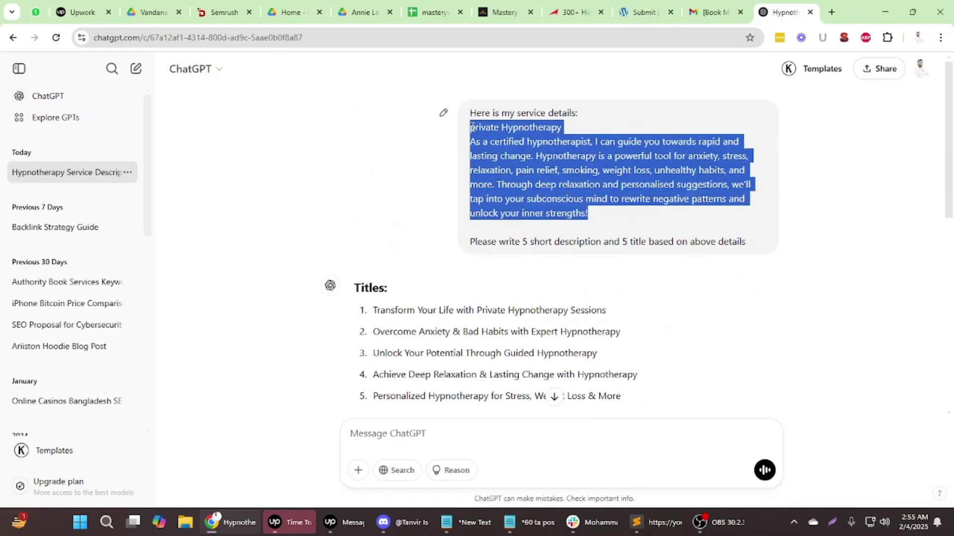
pyautogui.moveTo(476, 242); pyautogui.dragTo(784, 247)
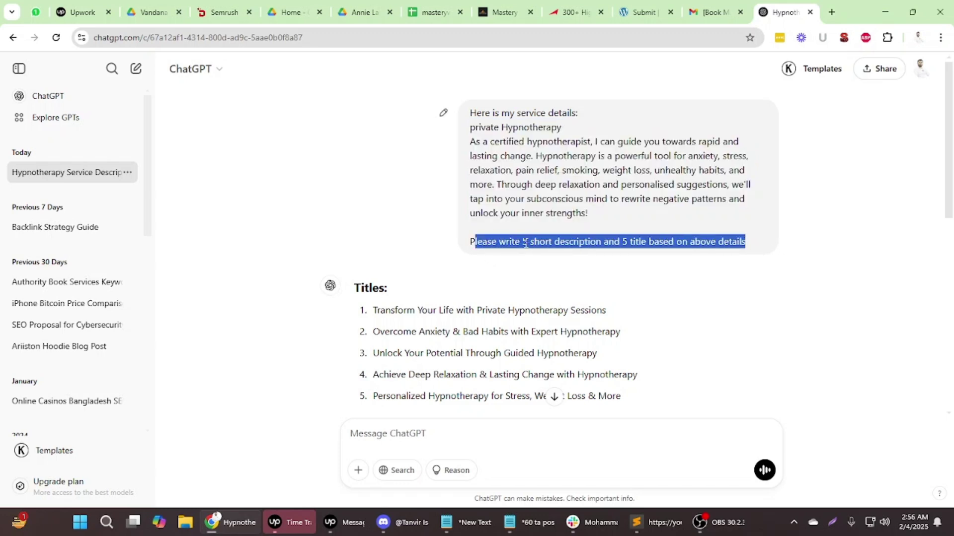
pyautogui.click(510, 245)
pyautogui.moveTo(510, 245); pyautogui.dragTo(764, 250)
pyautogui.click(658, 252)
pyautogui.moveTo(591, 214); pyautogui.dragTo(438, 142)
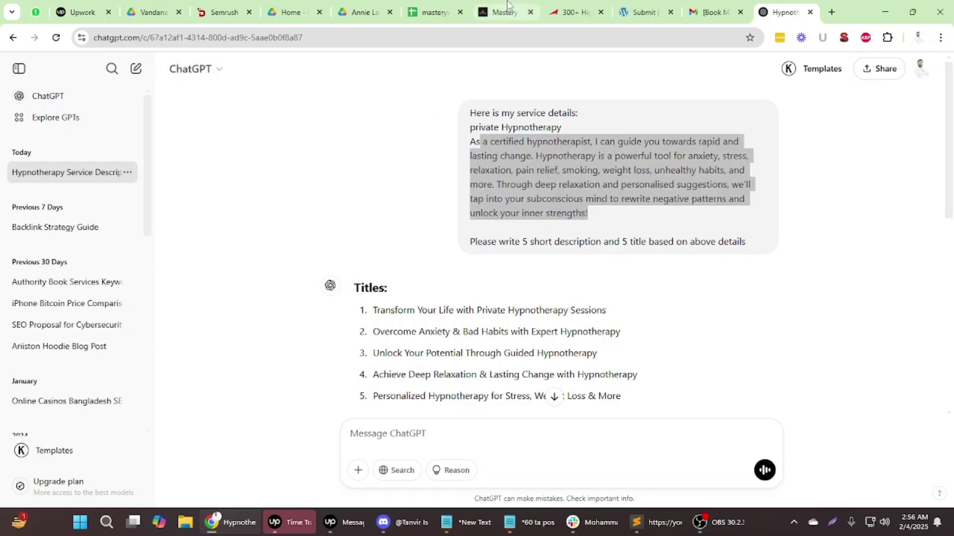
pyautogui.click(507, 5)
pyautogui.click(416, 250)
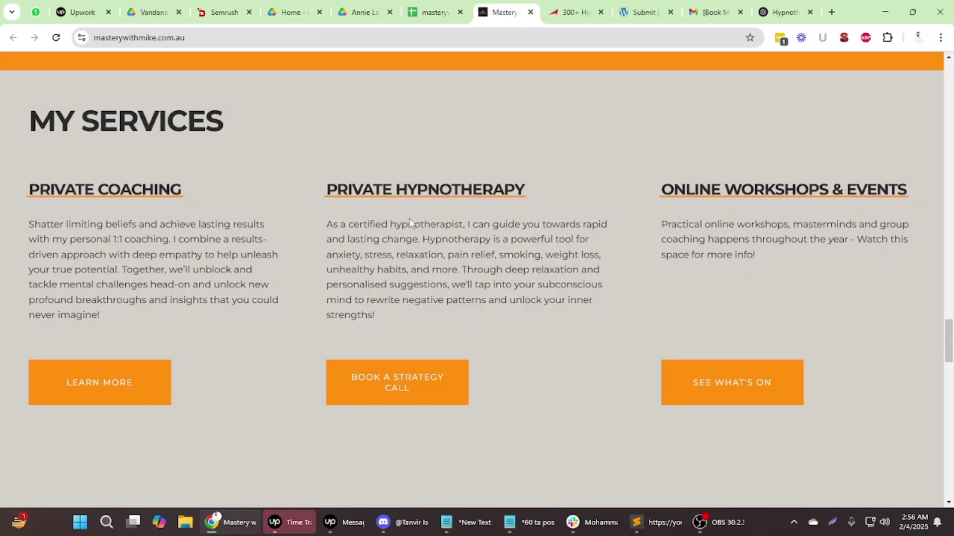
pyautogui.moveTo(381, 318); pyautogui.dragTo(328, 191)
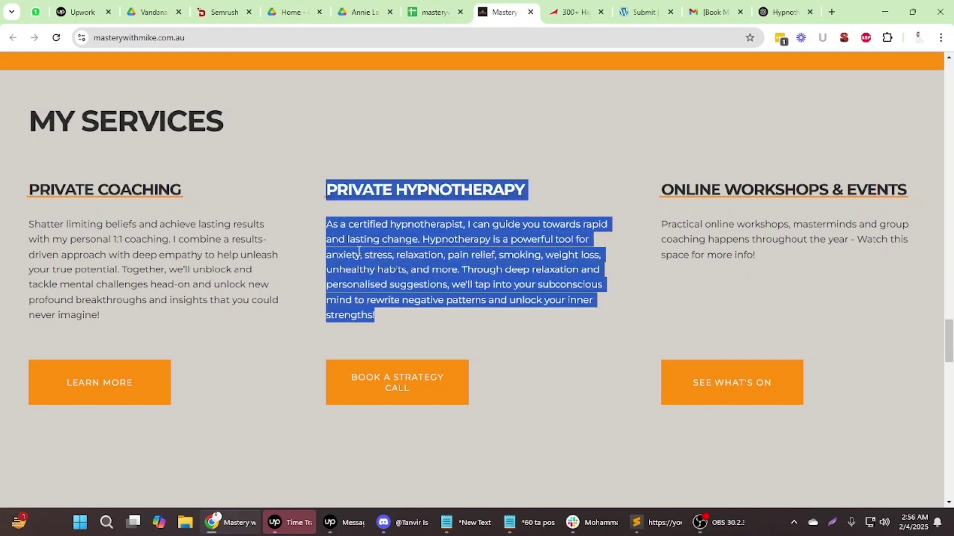
# Review ChatGPT's generated titles and short descriptions for the hypnotherapy service
pyautogui.click(783, 12)
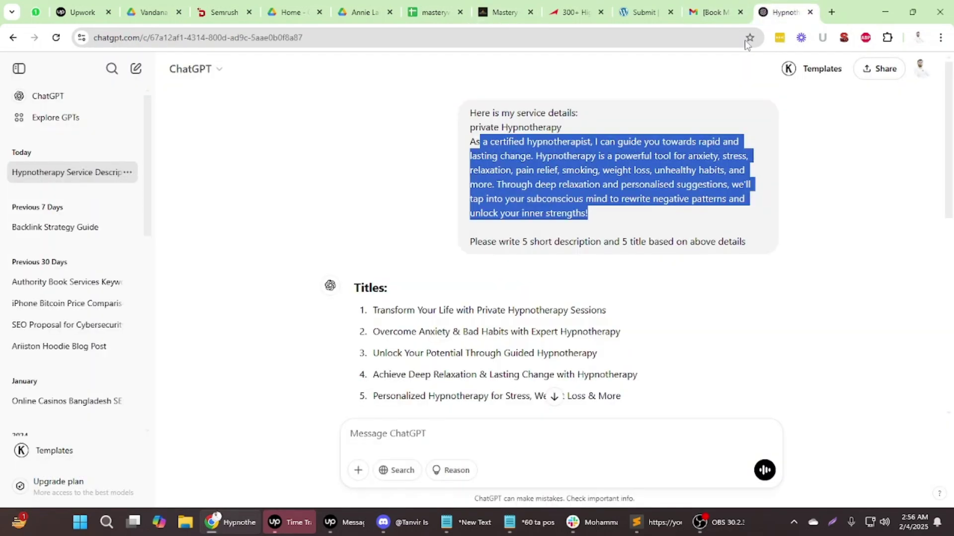
pyautogui.click(511, 243)
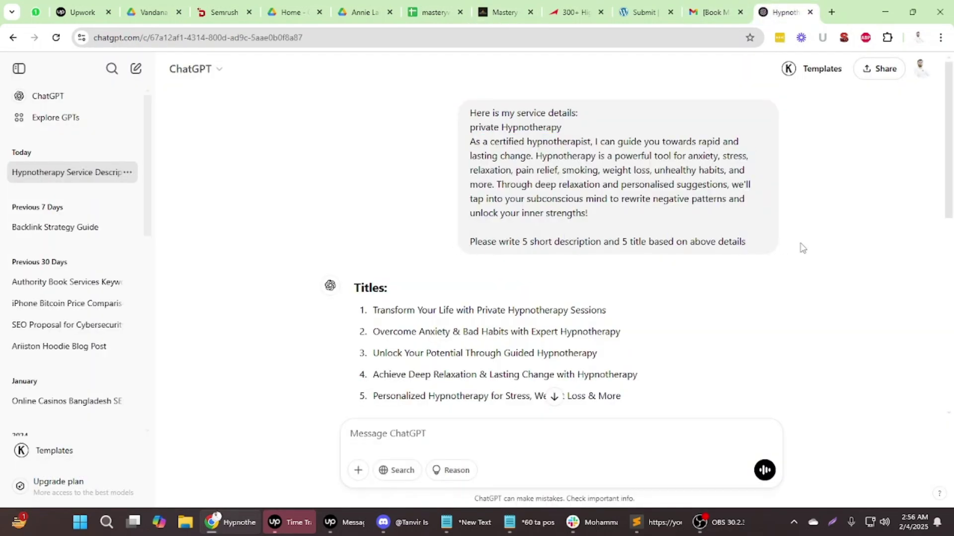
pyautogui.moveTo(530, 242); pyautogui.dragTo(693, 242)
pyautogui.scroll(-4, 528, 267)
pyautogui.moveTo(424, 174); pyautogui.dragTo(464, 196)
pyautogui.scroll(-3, 465, 196)
pyautogui.moveTo(430, 226); pyautogui.dragTo(504, 253)
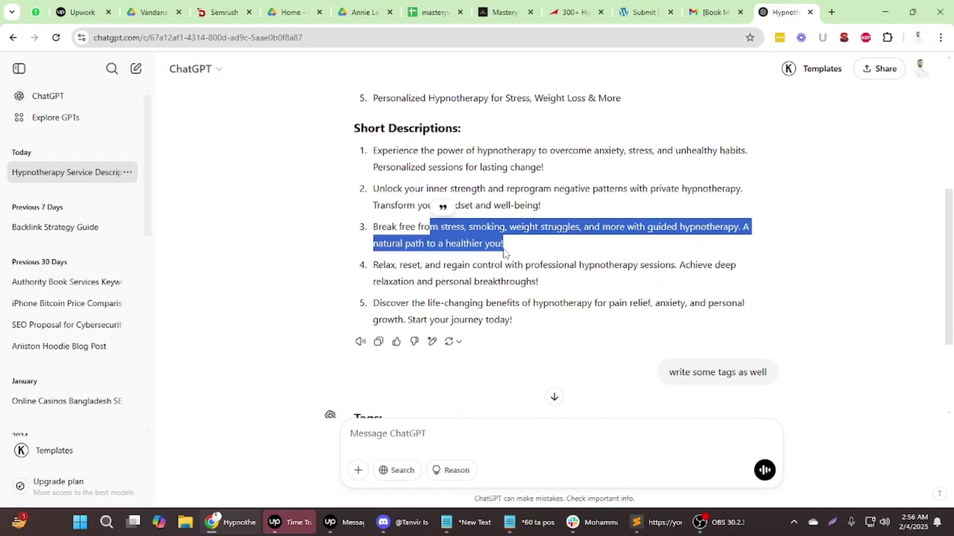
# Copy the ChatGPT title "Transform Your Life with Private Hypnotherapy Sessions" into the submission form's Title field
pyautogui.scroll(4, 504, 253)
pyautogui.moveTo(374, 195); pyautogui.dragTo(613, 193)
pyautogui.click(645, 12)
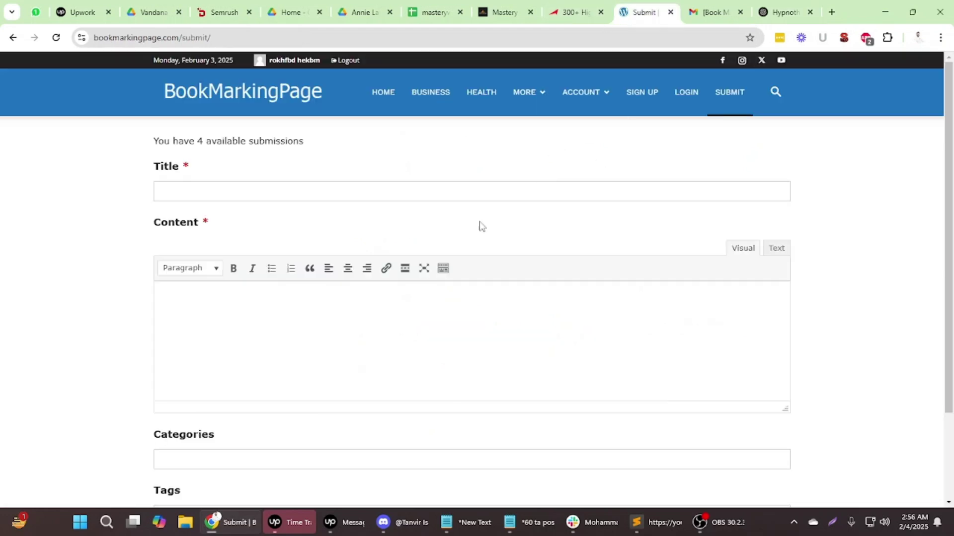
pyautogui.click(301, 198)
pyautogui.hotkey('ctrl', 'v')
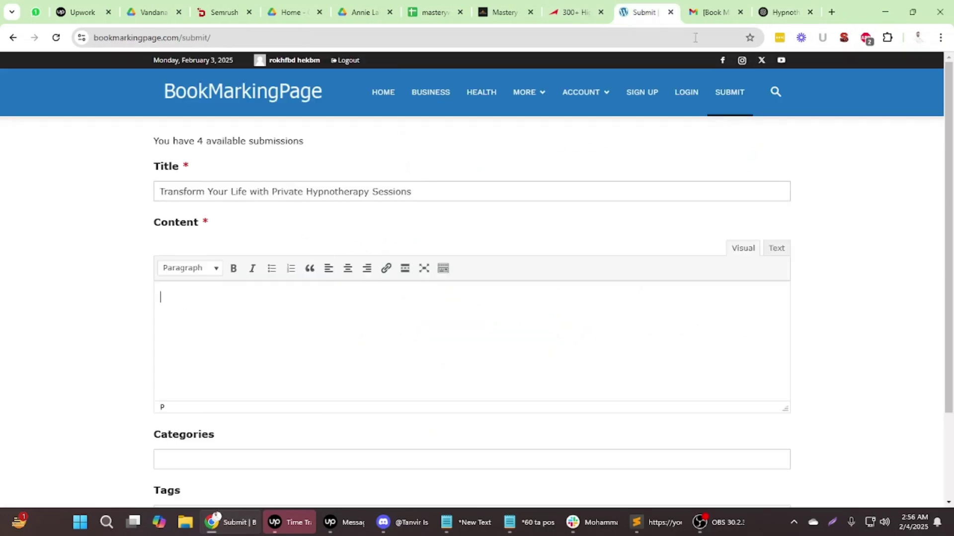
# Copy ChatGPT's first short description, beginning "Experience the power of hypnotherapy", into the post's Content
pyautogui.click(785, 12)
pyautogui.moveTo(545, 346); pyautogui.dragTo(378, 330)
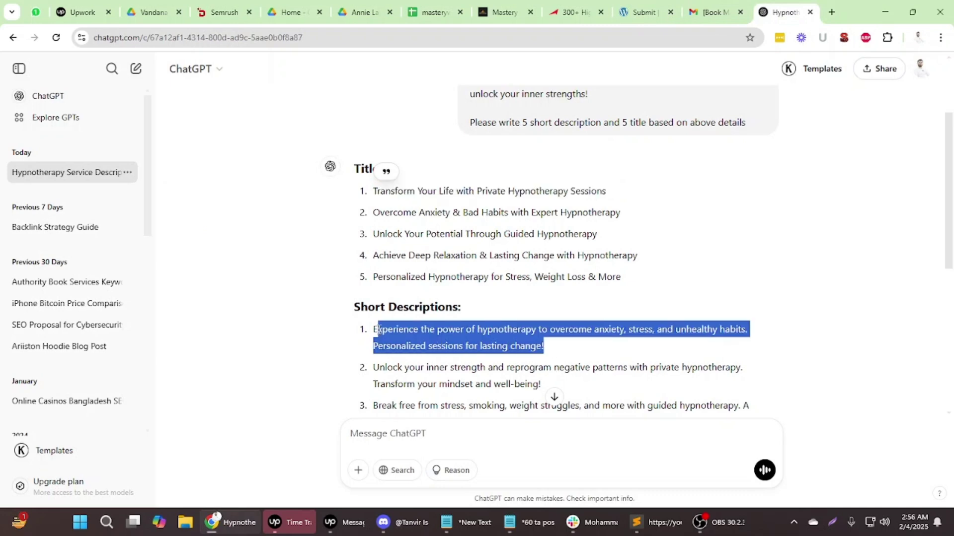
pyautogui.hotkey('ctrl', 'c')
pyautogui.click(640, 12)
pyautogui.click(289, 339)
pyautogui.hotkey('ctrl', 'v')
# Set the post's category to Business
pyautogui.scroll(-2, 138, 340)
pyautogui.click(166, 348)
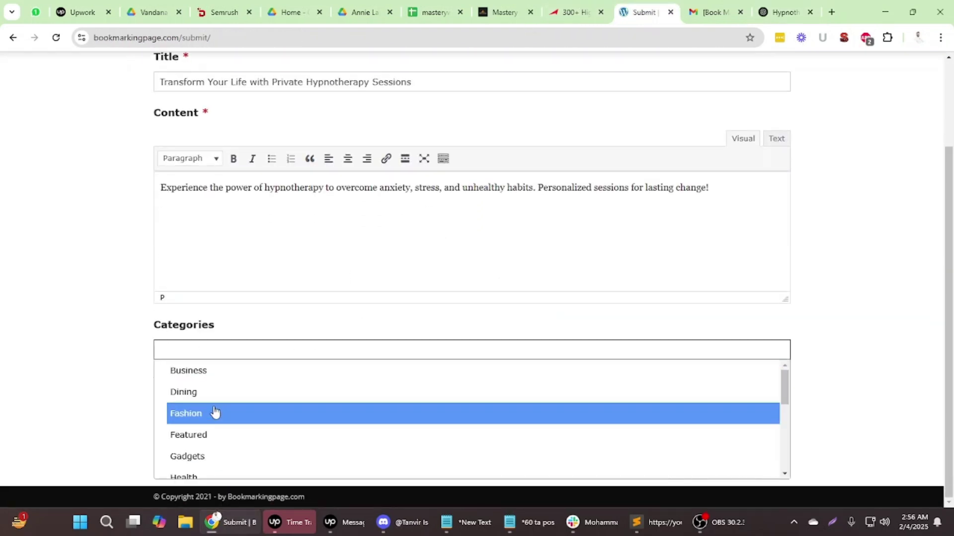
pyautogui.click(192, 376)
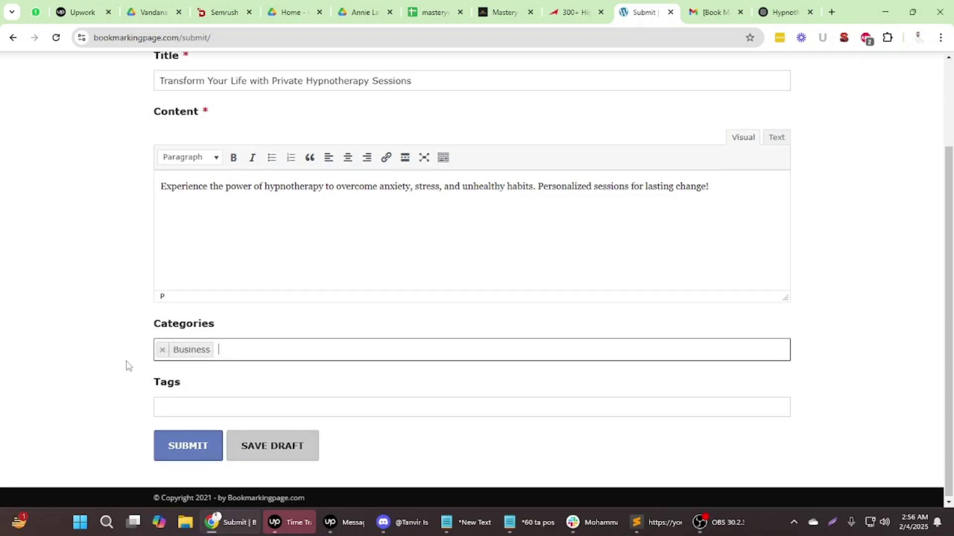
# Copy "Hypnotherapy" without the hash sign from ChatGPT's tags into the Tags field and submit the post
pyautogui.click(192, 395)
pyautogui.click(769, 15)
pyautogui.scroll(-6, 553, 397)
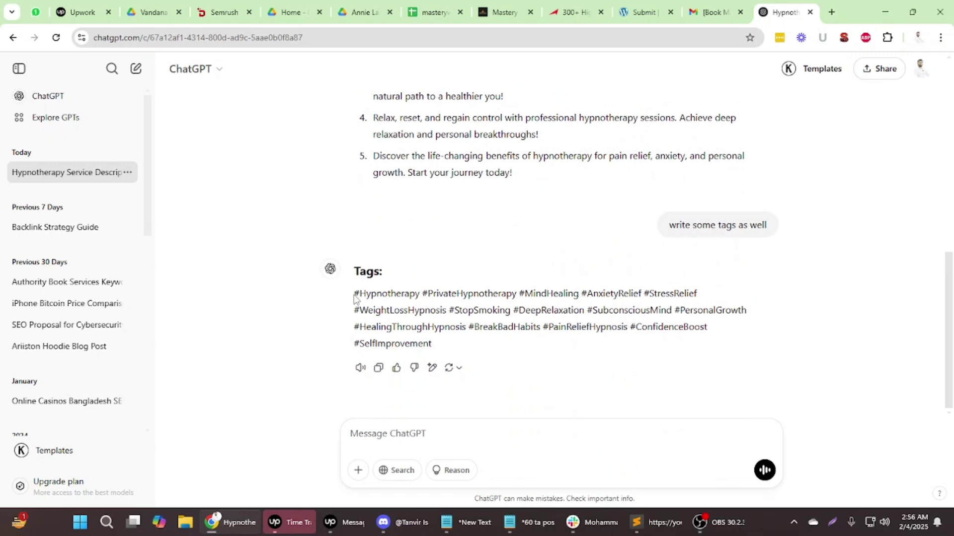
pyautogui.moveTo(360, 295); pyautogui.dragTo(419, 295)
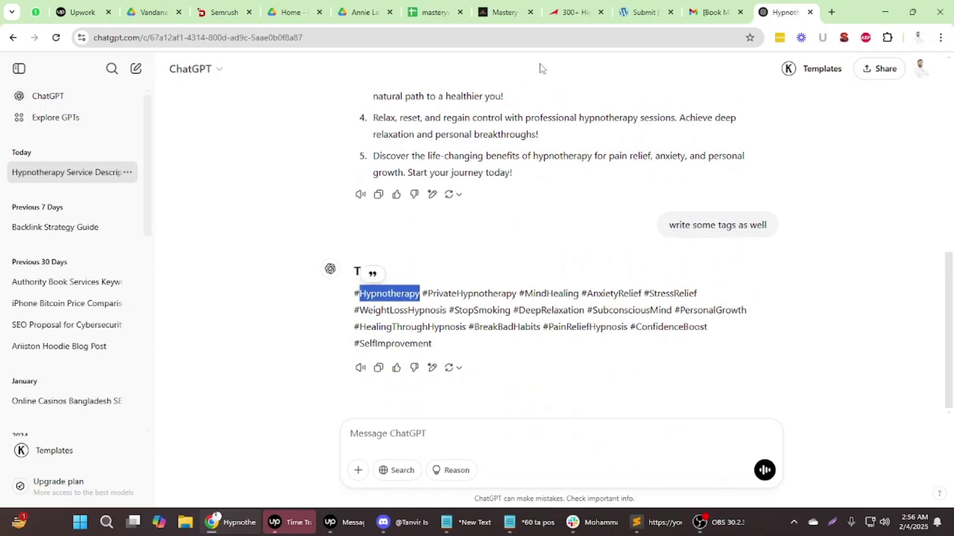
pyautogui.click(648, 11)
pyautogui.hotkey('ctrl', 'v')
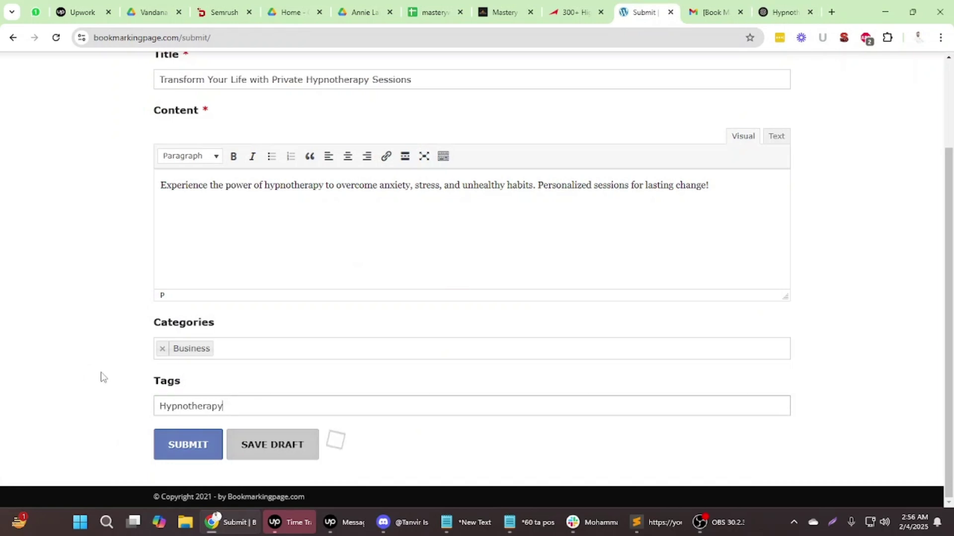
pyautogui.click(174, 453)
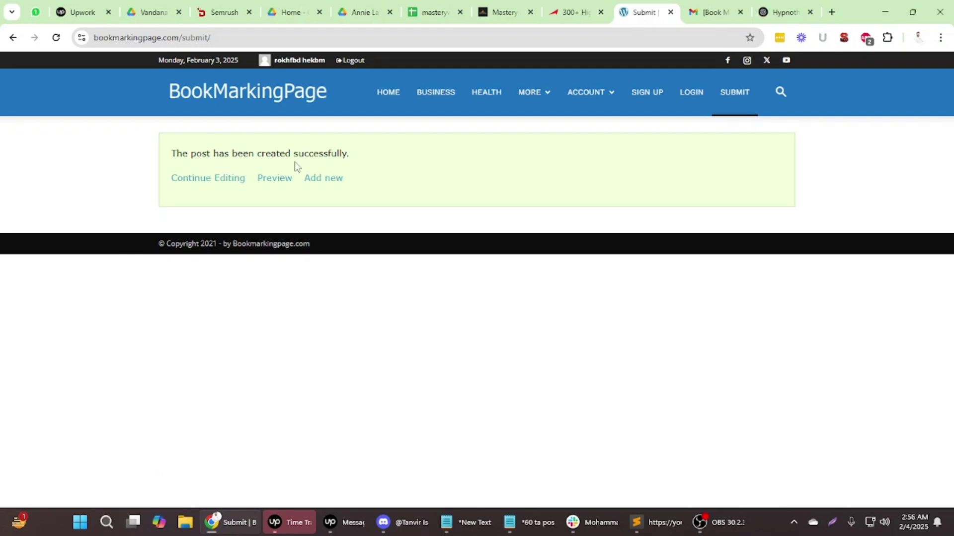
# Open the submitted post's preview in a new tab and view it
pyautogui.rightClick(273, 181)
pyautogui.click(317, 193)
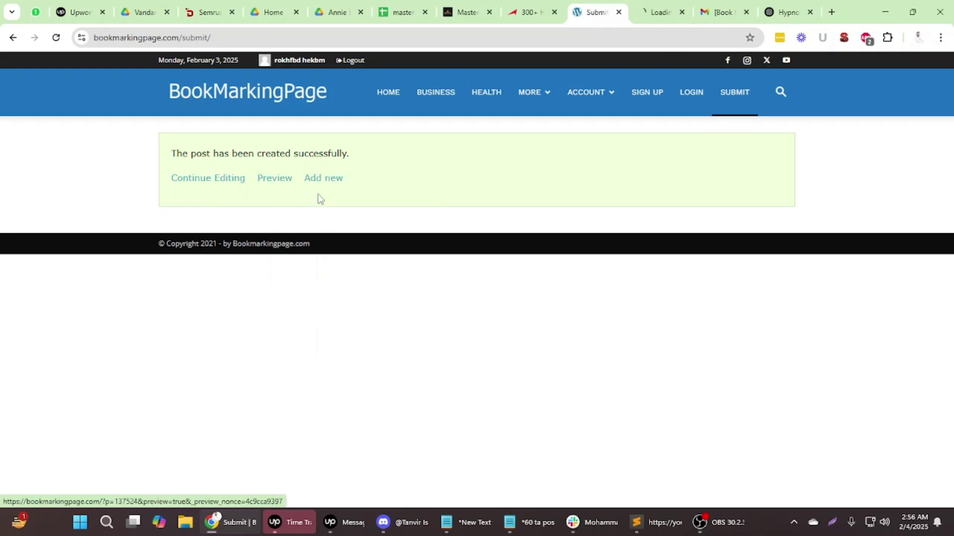
pyautogui.click(653, 15)
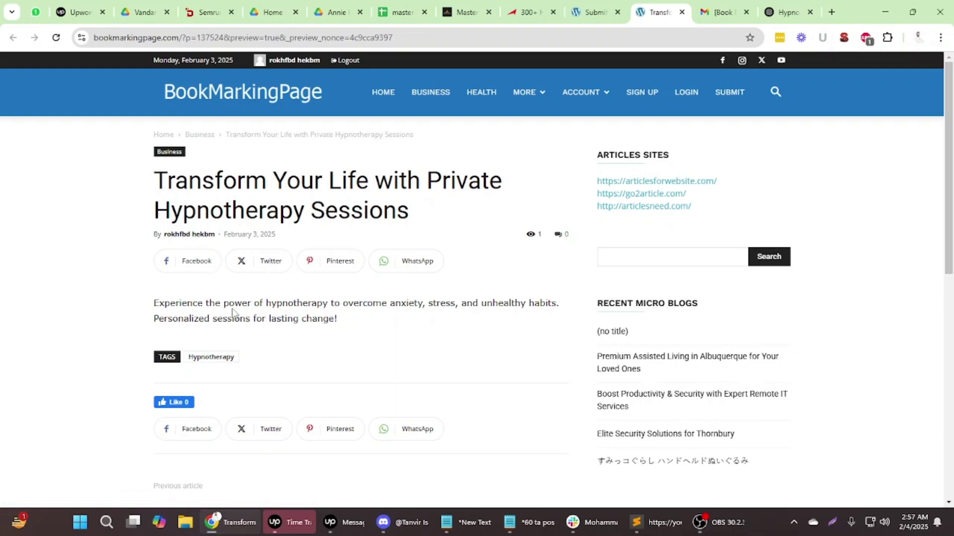
# Return to the submission confirmation, reopen the post for editing and check its fields
pyautogui.hotkey('ctrl', 'shift', 'Tab')
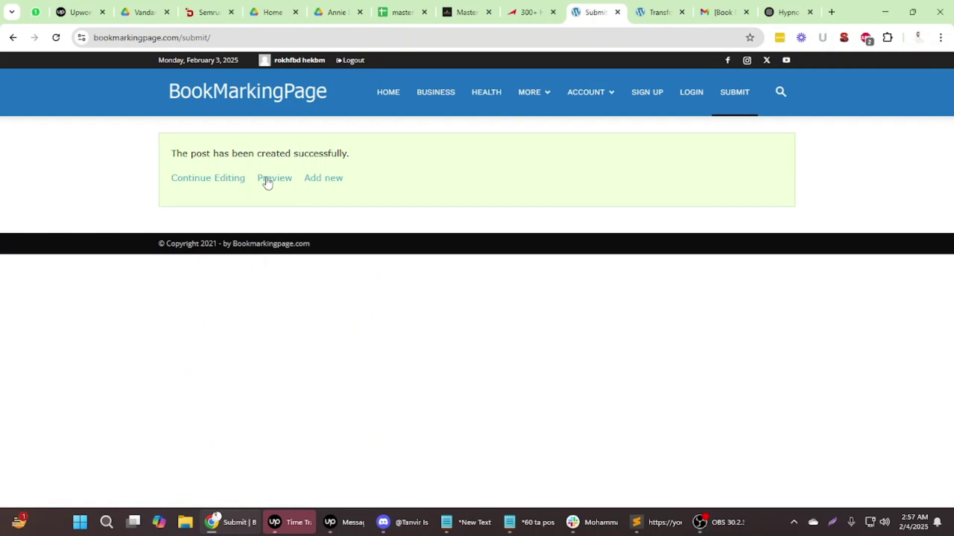
pyautogui.click(196, 181)
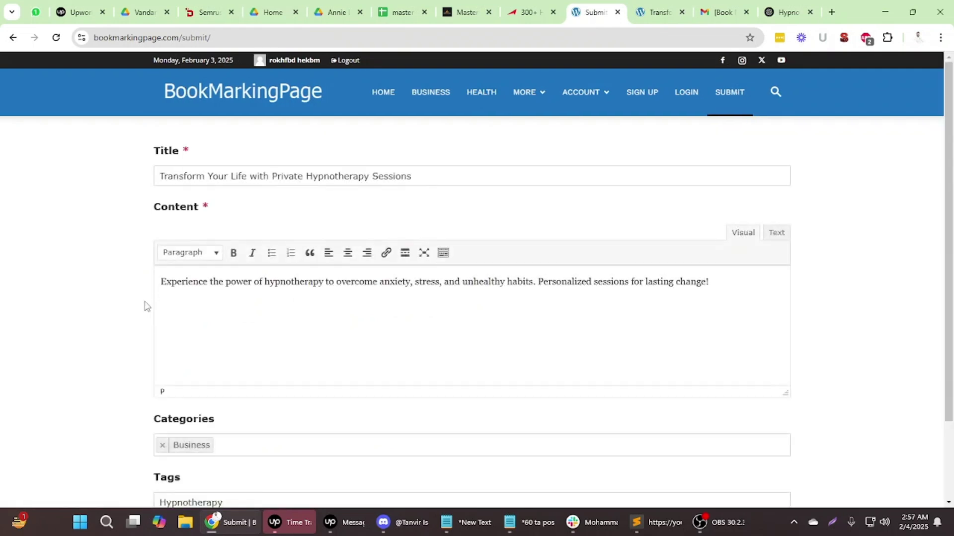
pyautogui.scroll(-2, 312, 363)
pyautogui.scroll(2, 310, 357)
# Copy the masterywithmike.com.au website address and return to the post's edit form
pyautogui.click(454, 20)
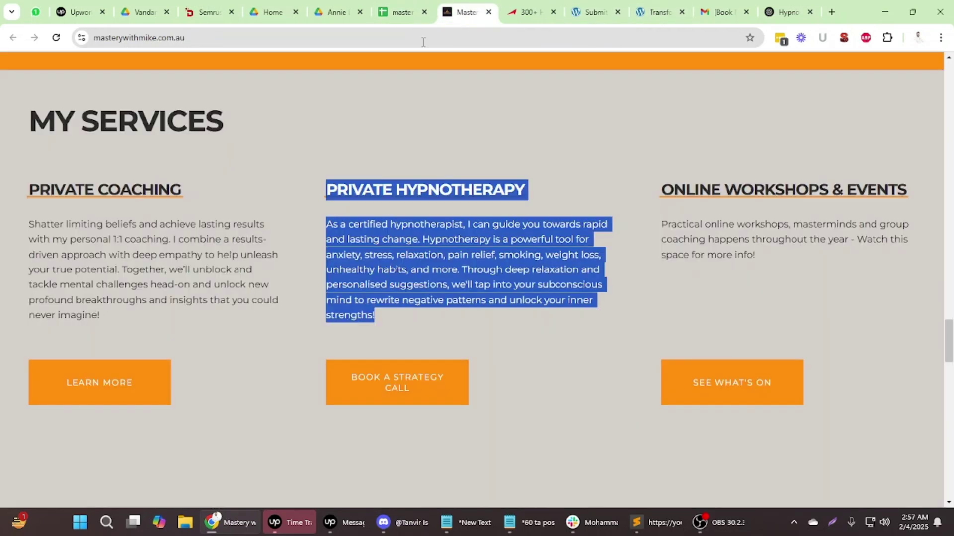
pyautogui.click(350, 40)
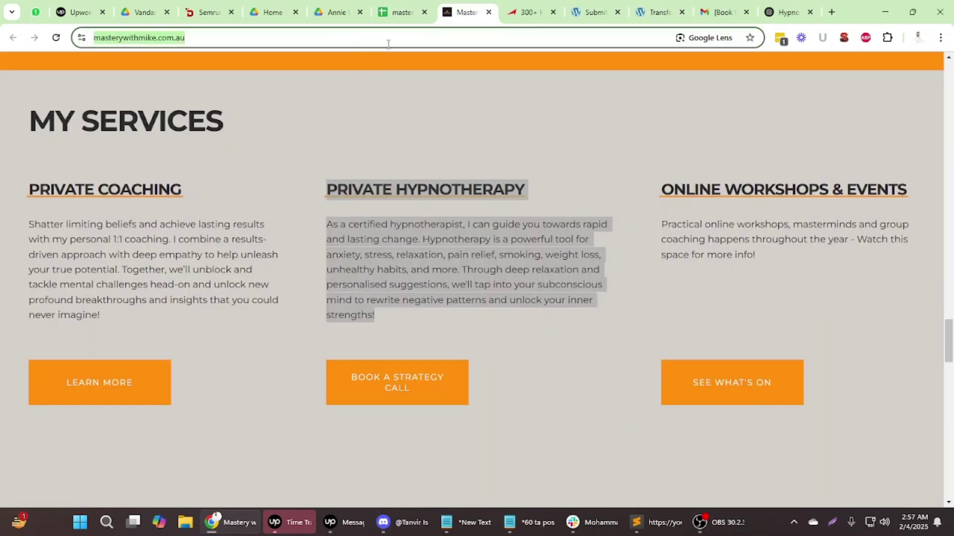
pyautogui.click(588, 11)
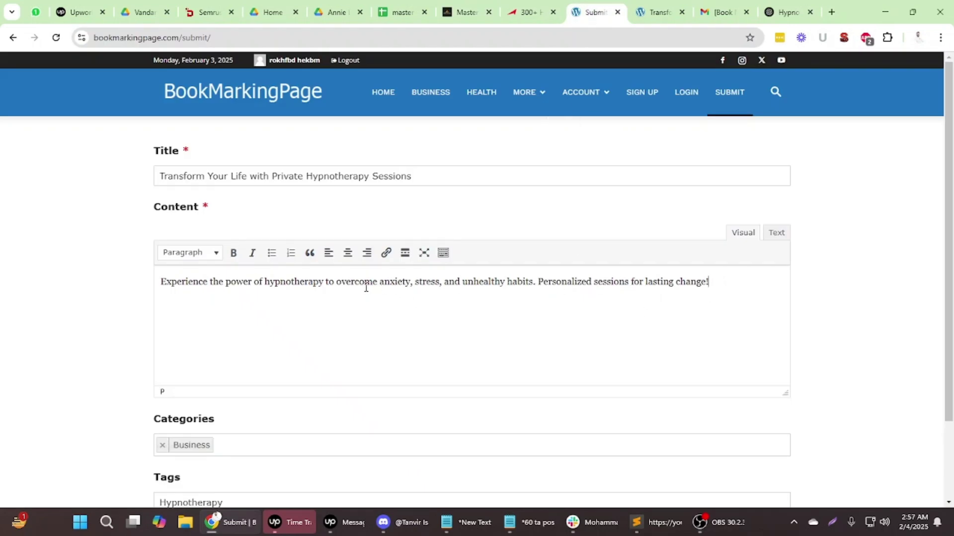
pyautogui.doubleClick(294, 282)
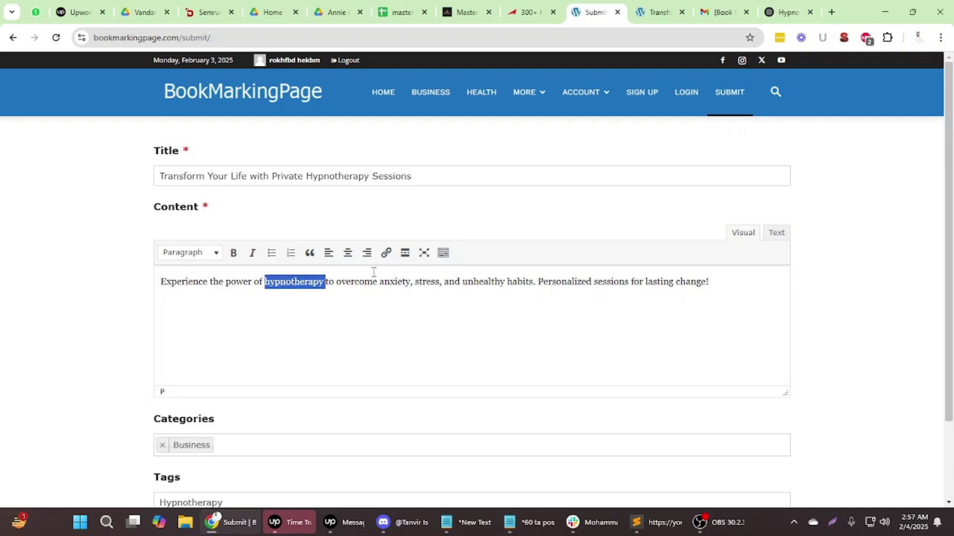
pyautogui.click(386, 254)
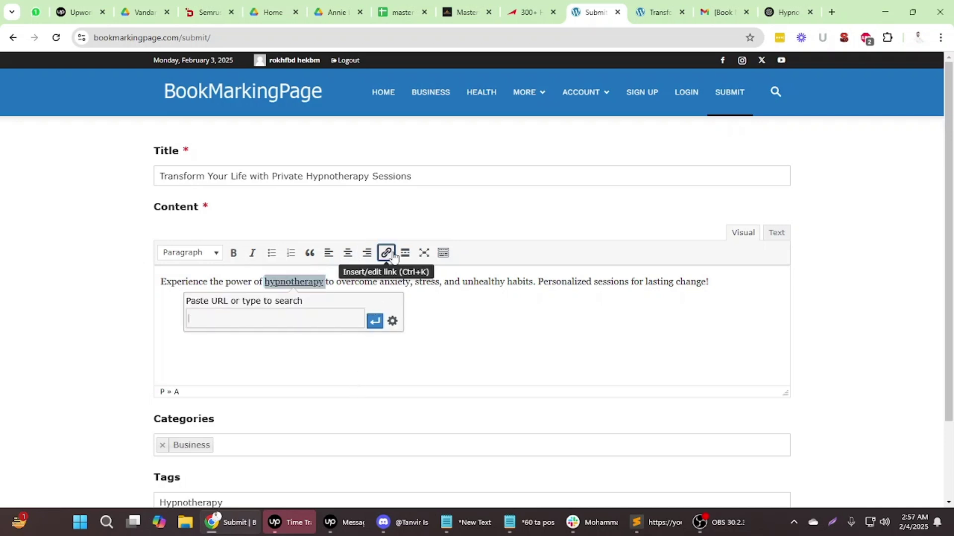
pyautogui.click(392, 321)
pyautogui.hotkey('ctrl', 'v')
pyautogui.click(421, 189)
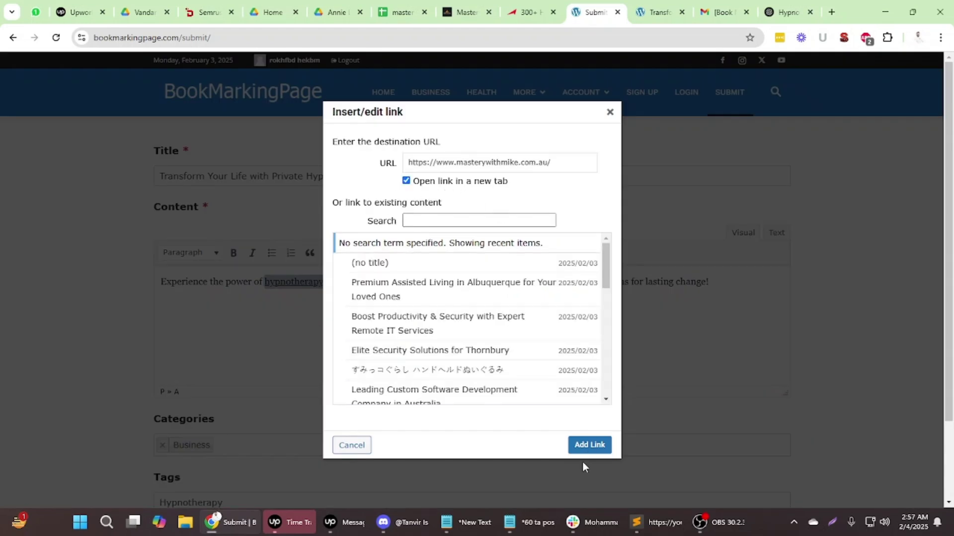
pyautogui.click(581, 445)
pyautogui.click(537, 323)
pyautogui.scroll(-2, 758, 366)
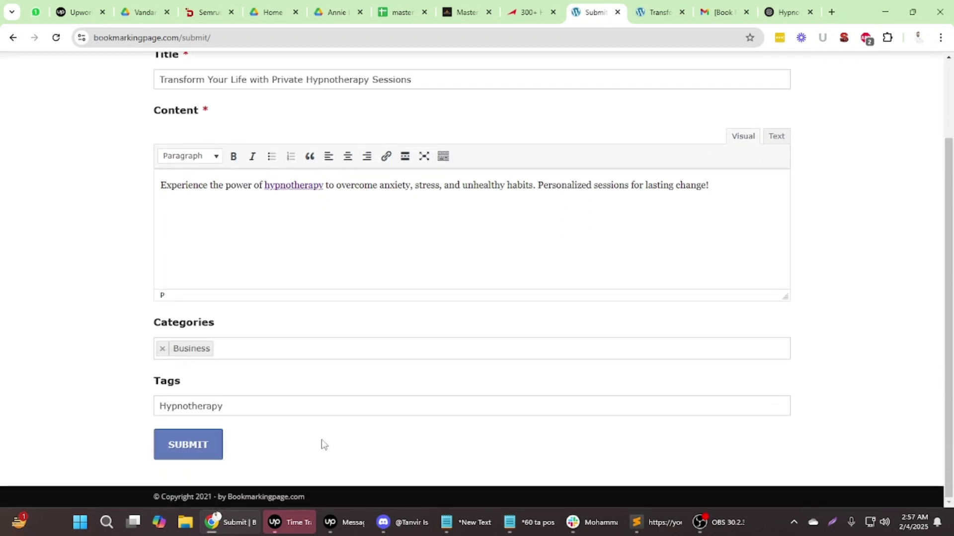
pyautogui.click(220, 453)
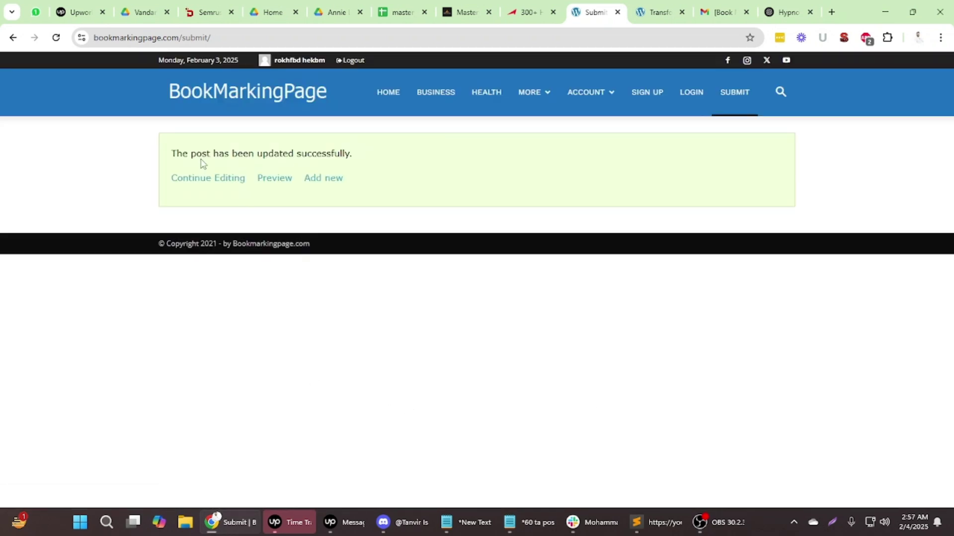
# Open the Business category page in a new tab and look for the submitted post in its listing
pyautogui.rightClick(433, 96)
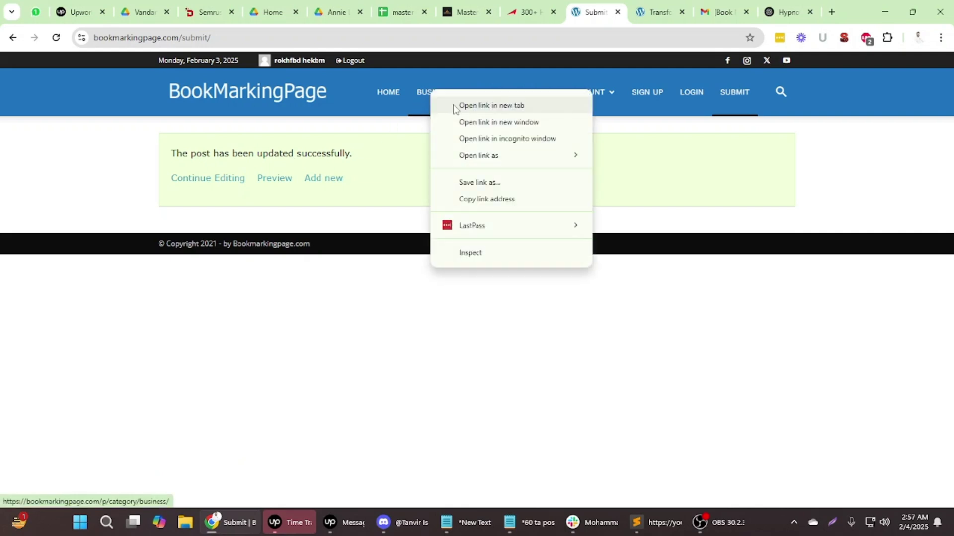
pyautogui.click(449, 104)
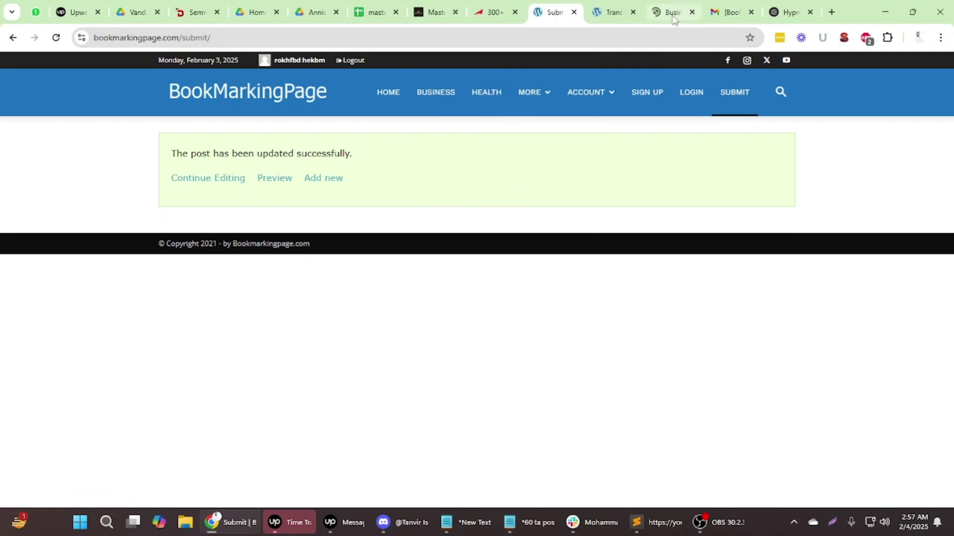
pyautogui.click(671, 13)
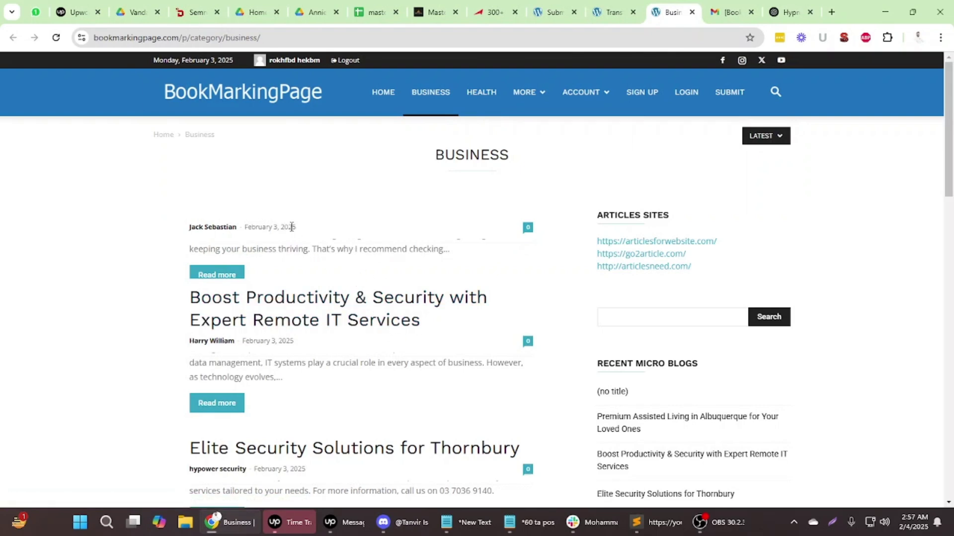
pyautogui.scroll(-2, 293, 246)
pyautogui.scroll(2, 296, 247)
pyautogui.scroll(-2, 296, 247)
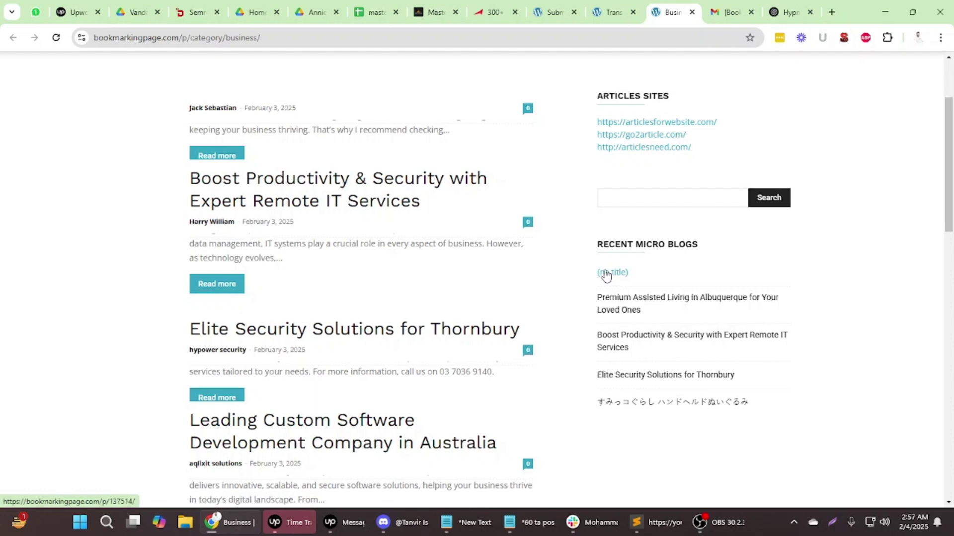
pyautogui.scroll(2, 628, 302)
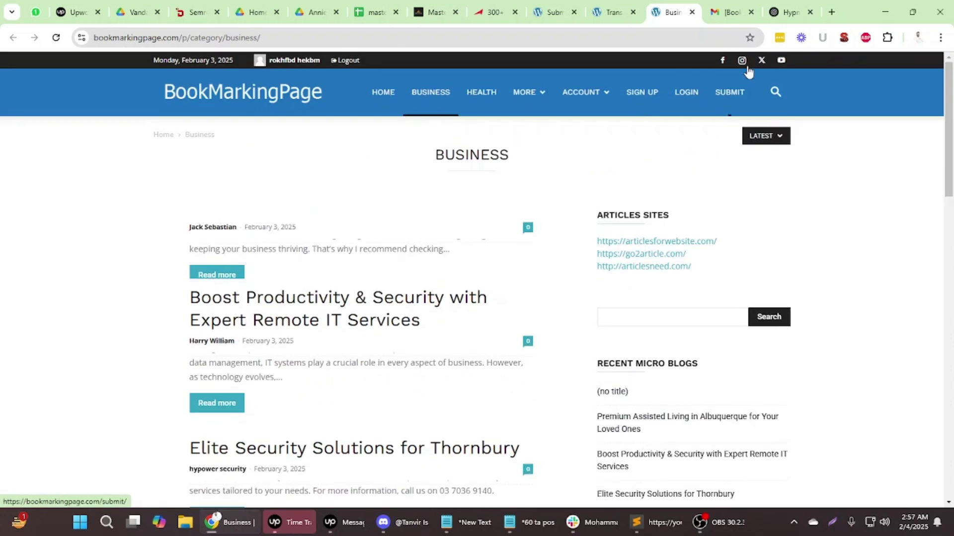
# Check the first suggested title in ChatGPT's hypnotherapy reply
pyautogui.click(790, 12)
pyautogui.scroll(5, 490, 316)
pyautogui.scroll(3, 490, 316)
pyautogui.moveTo(373, 310); pyautogui.dragTo(581, 311)
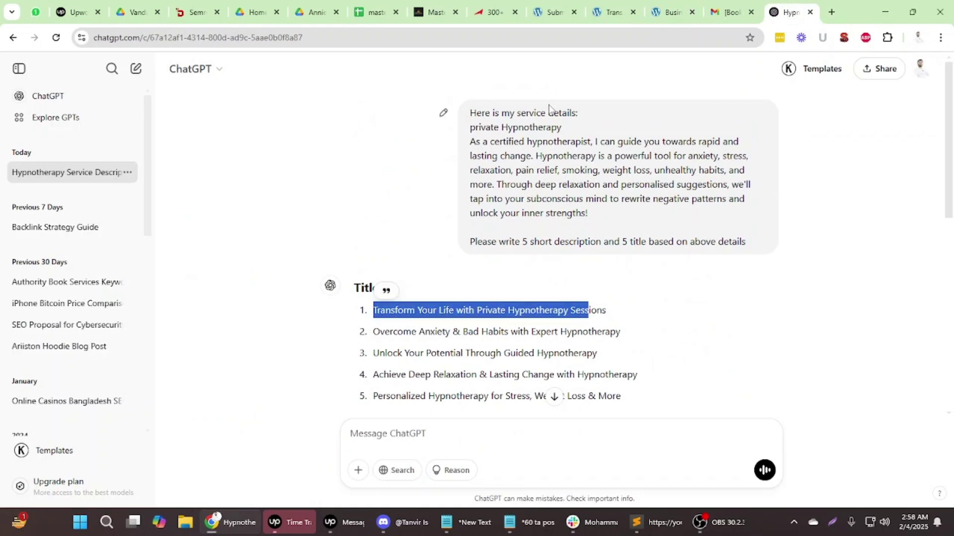
# Return to the open post preview and examine the post and the recent micro blogs
pyautogui.click(552, 12)
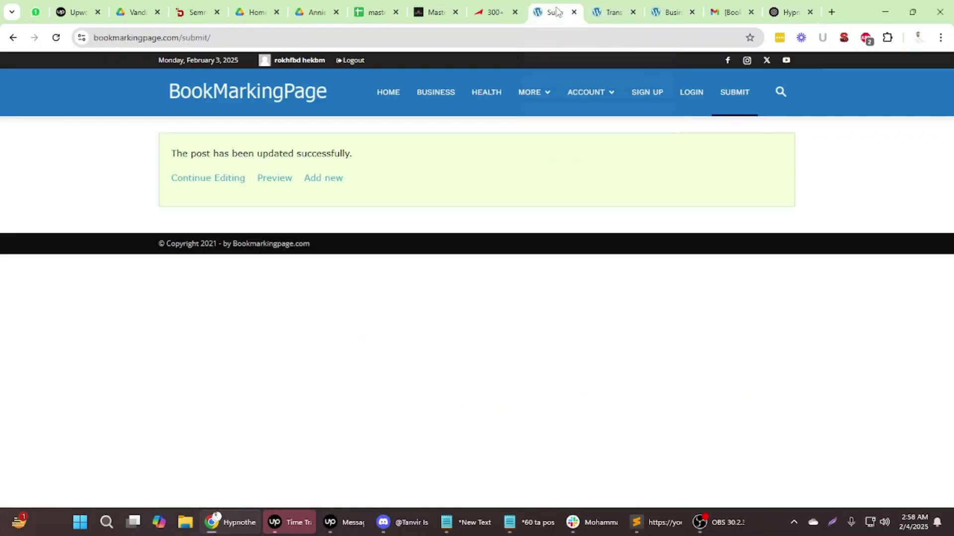
pyautogui.click(607, 10)
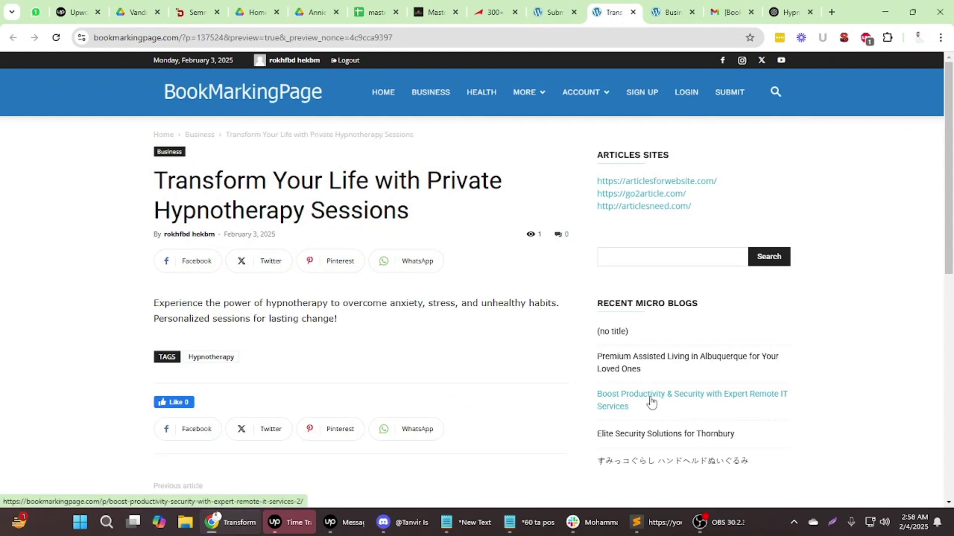
pyautogui.scroll(-3, 753, 418)
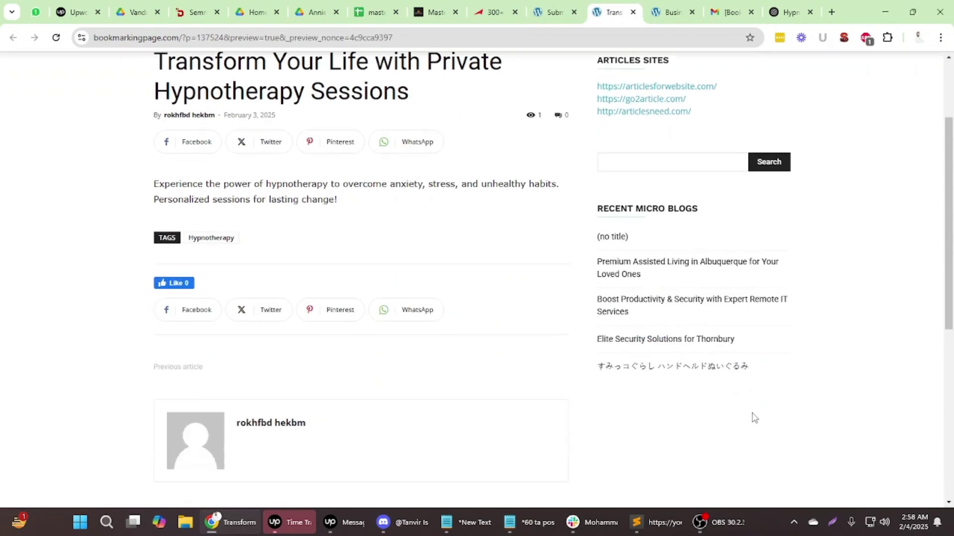
pyautogui.scroll(3, 753, 419)
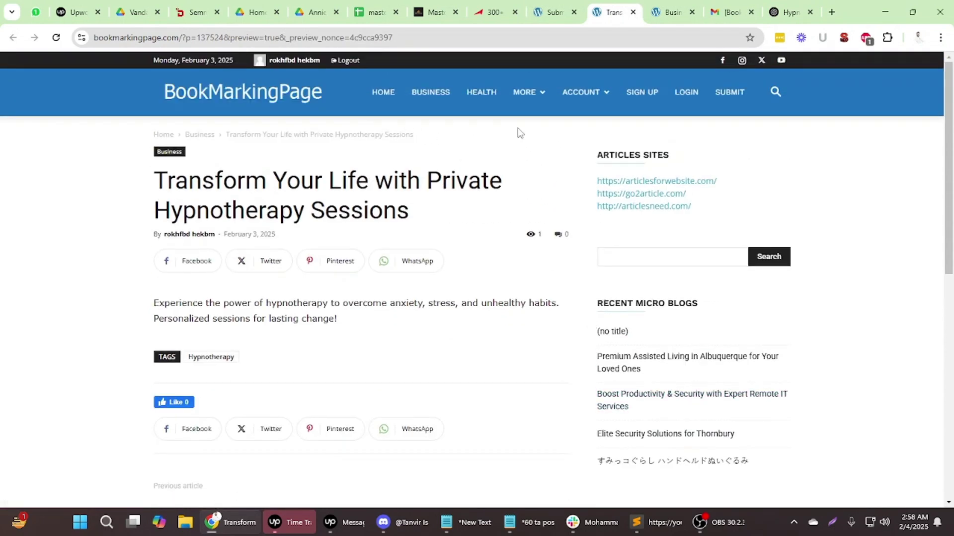
# Show more articles from the post's author and open the author page to check for published posts
pyautogui.scroll(-1, 520, 271)
pyautogui.scroll(-8, 520, 271)
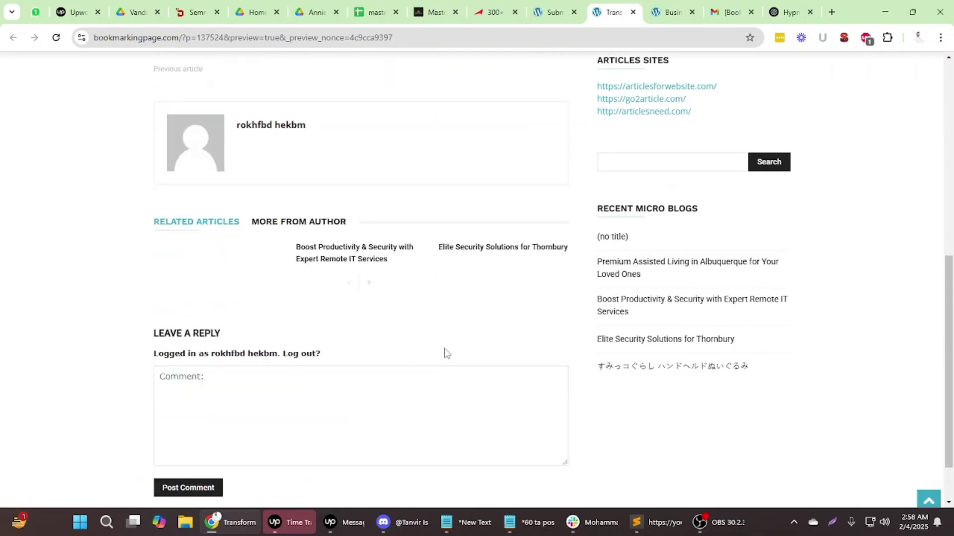
pyautogui.click(297, 223)
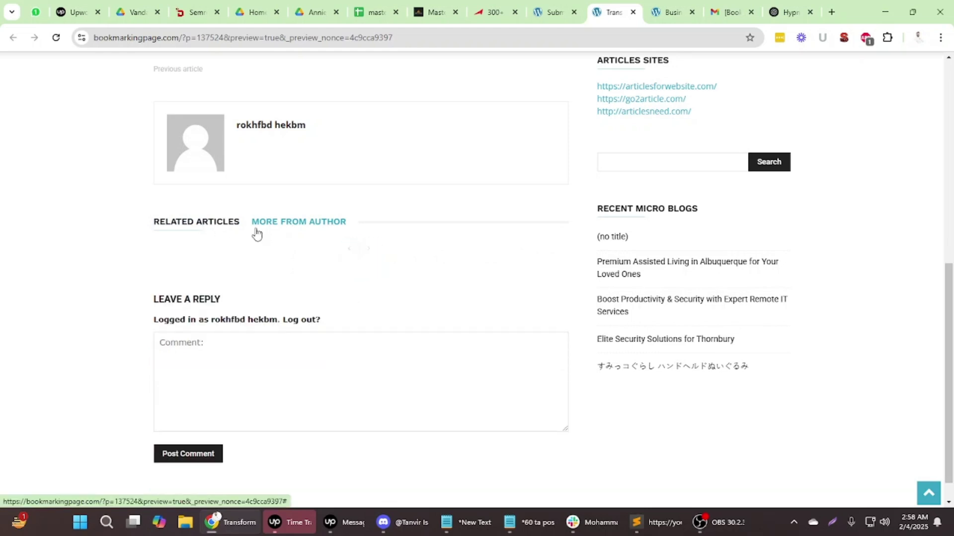
pyautogui.click(271, 128)
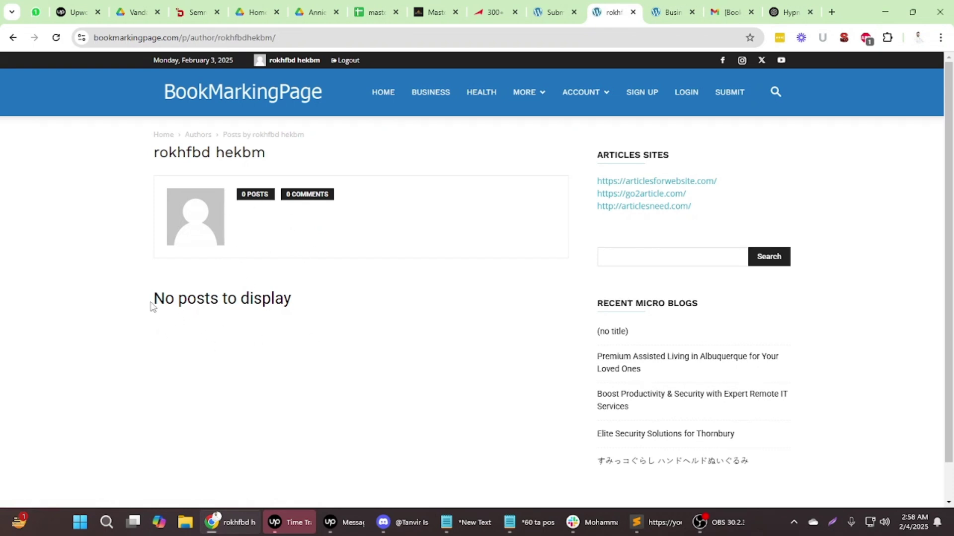
pyautogui.moveTo(152, 307); pyautogui.dragTo(313, 309)
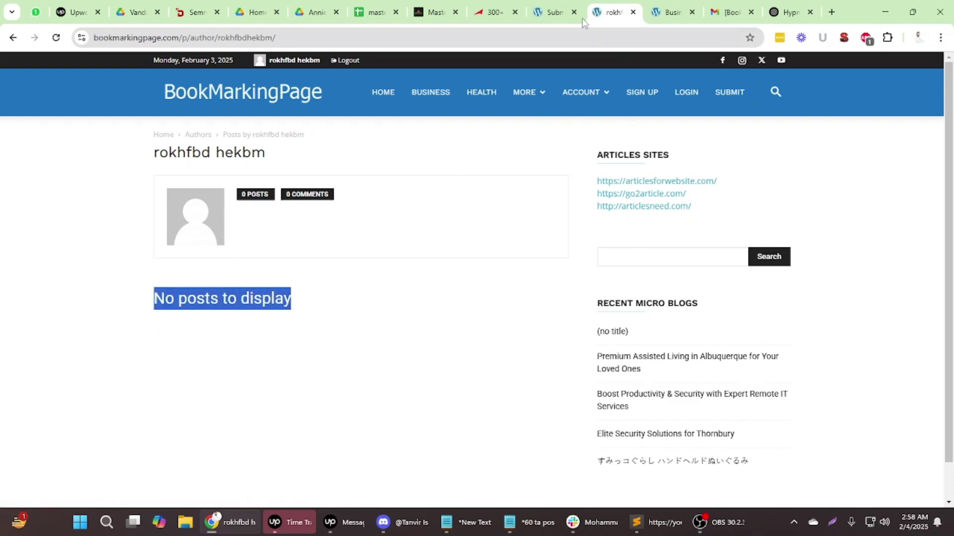
# Open the updated post's preview in a new tab from the submission confirmation and check the hypnotherapy link
pyautogui.click(562, 11)
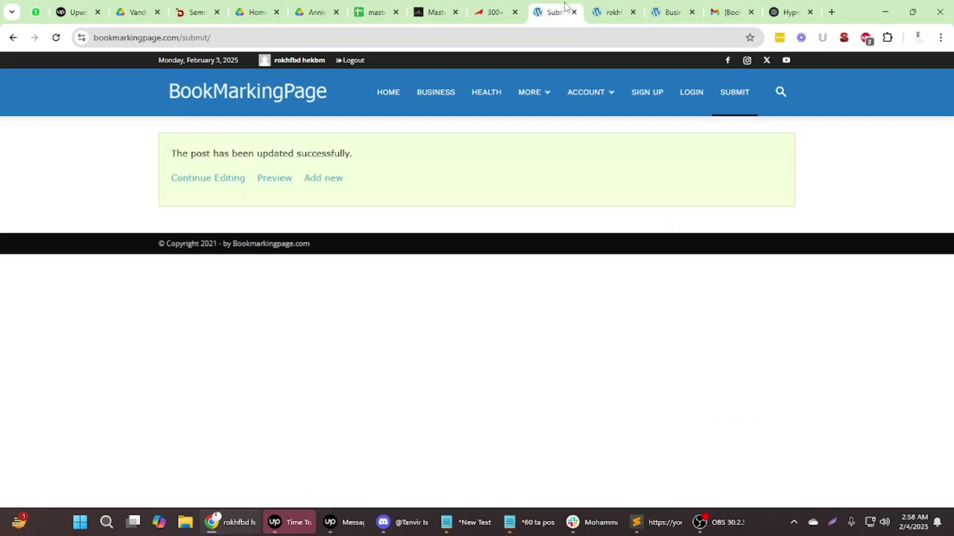
pyautogui.rightClick(268, 179)
pyautogui.click(327, 192)
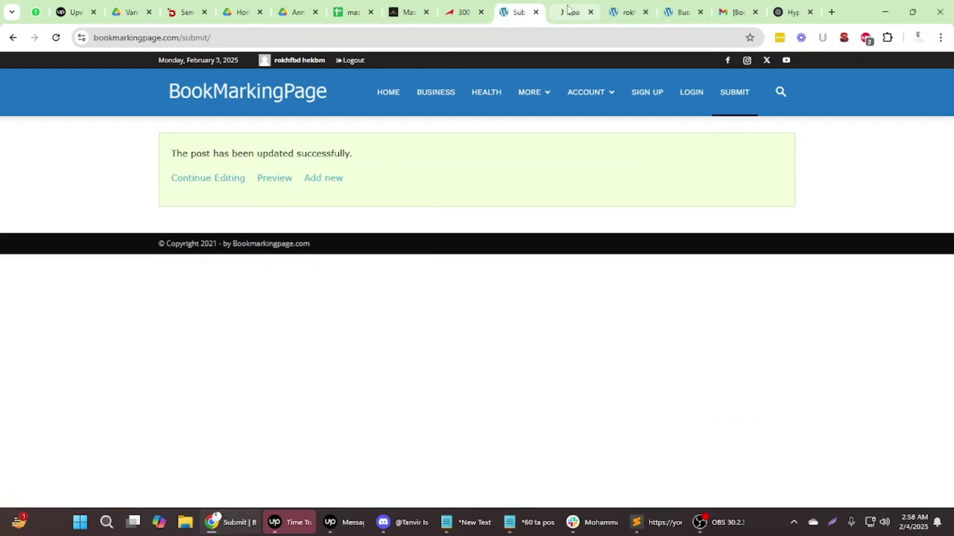
pyautogui.hotkey('ctrl', 'Tab')
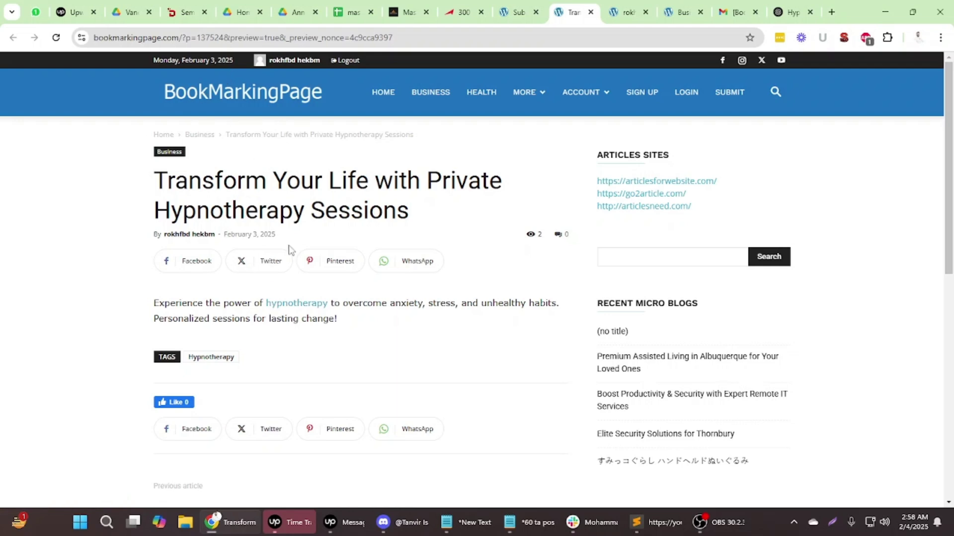
# Look for the post on the site's home page, opened in a new tab, and on the author page, reloading both
pyautogui.hotkey('ctrl', 'shift', 'Tab')
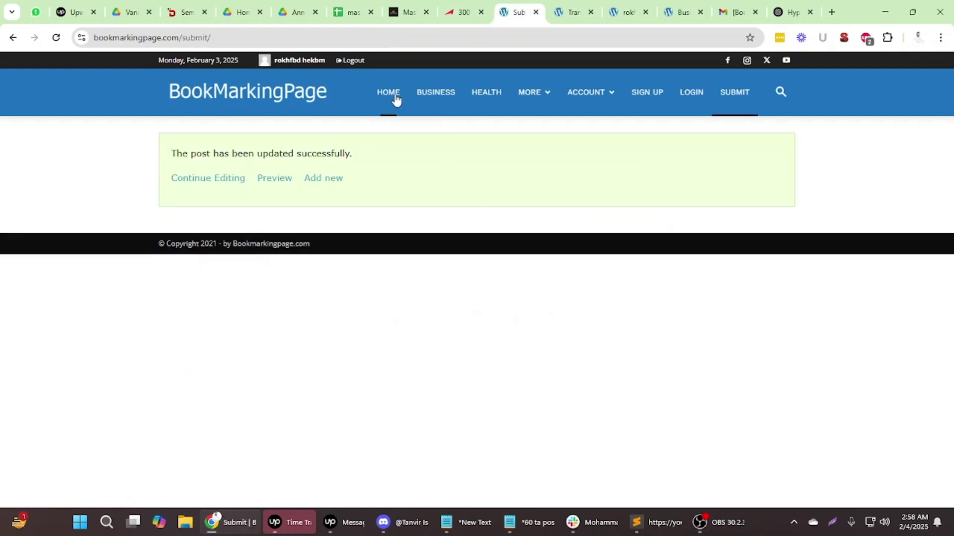
pyautogui.rightClick(406, 99)
pyautogui.click(427, 107)
pyautogui.moveTo(593, 10); pyautogui.dragTo(534, 13)
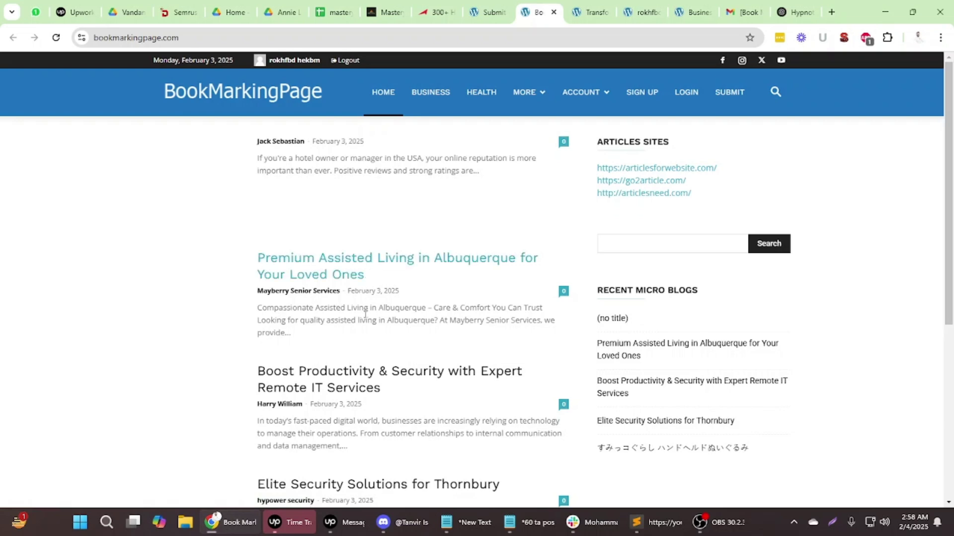
pyautogui.scroll(-3, 360, 339)
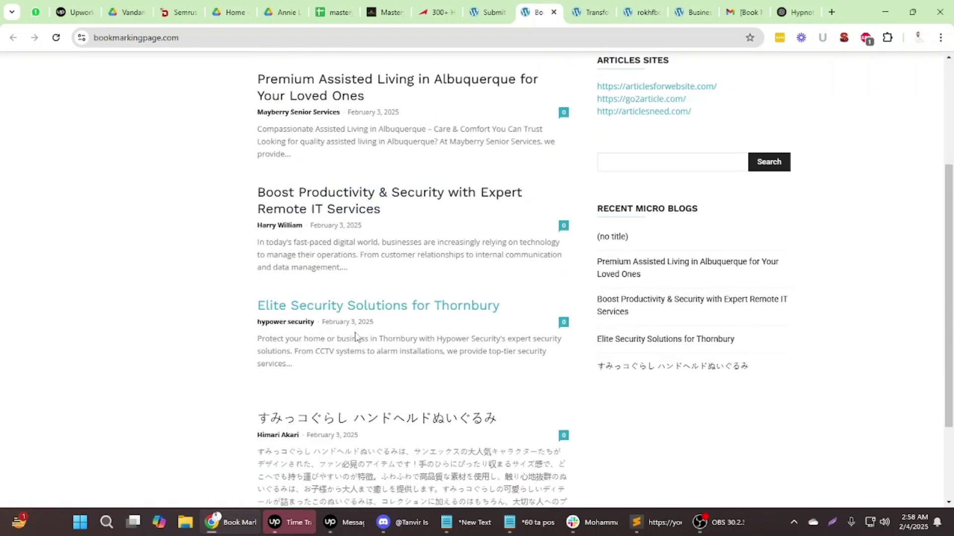
pyautogui.scroll(3, 356, 338)
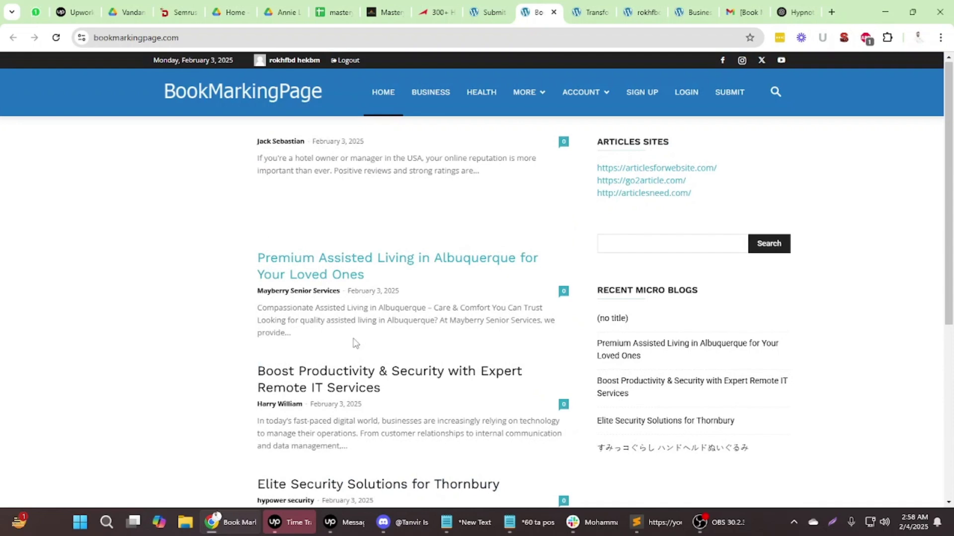
pyautogui.click(57, 39)
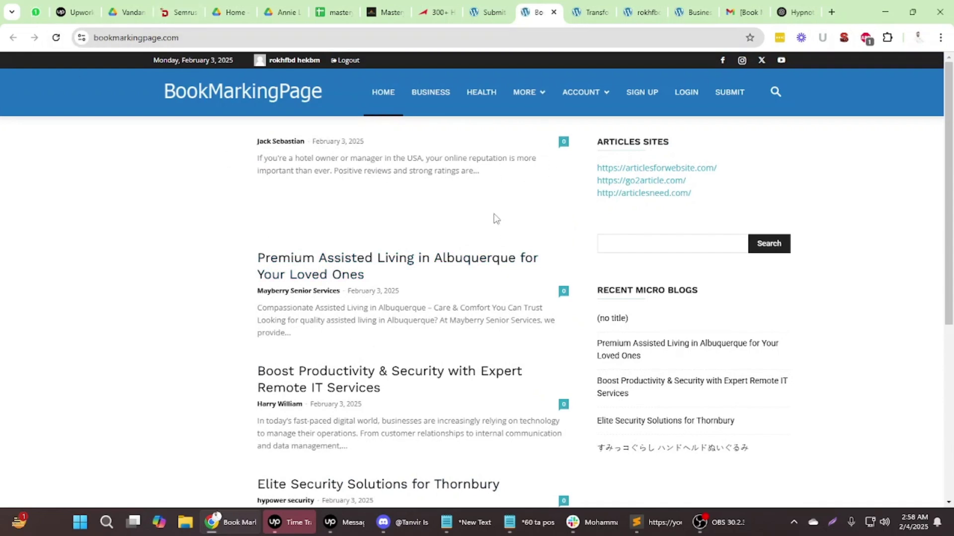
pyautogui.click(643, 12)
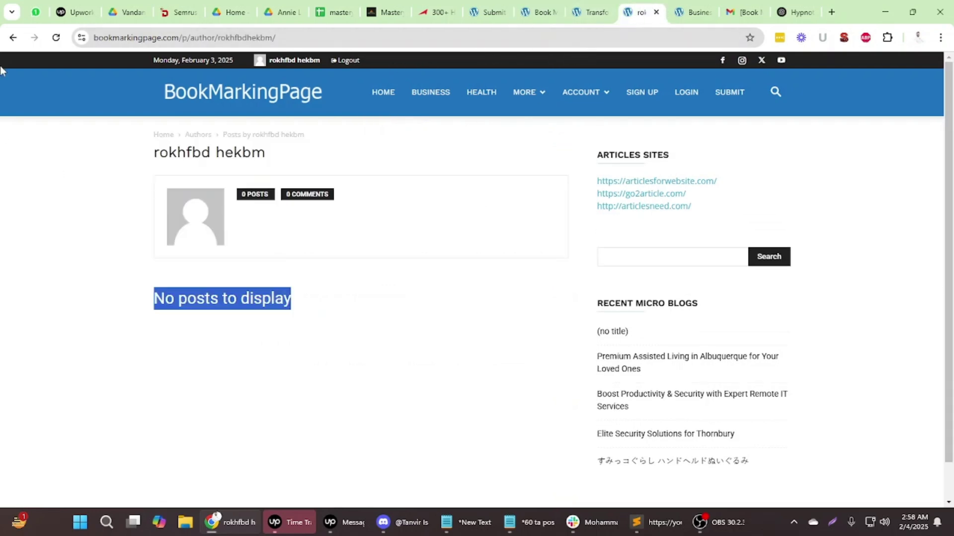
pyautogui.click(57, 39)
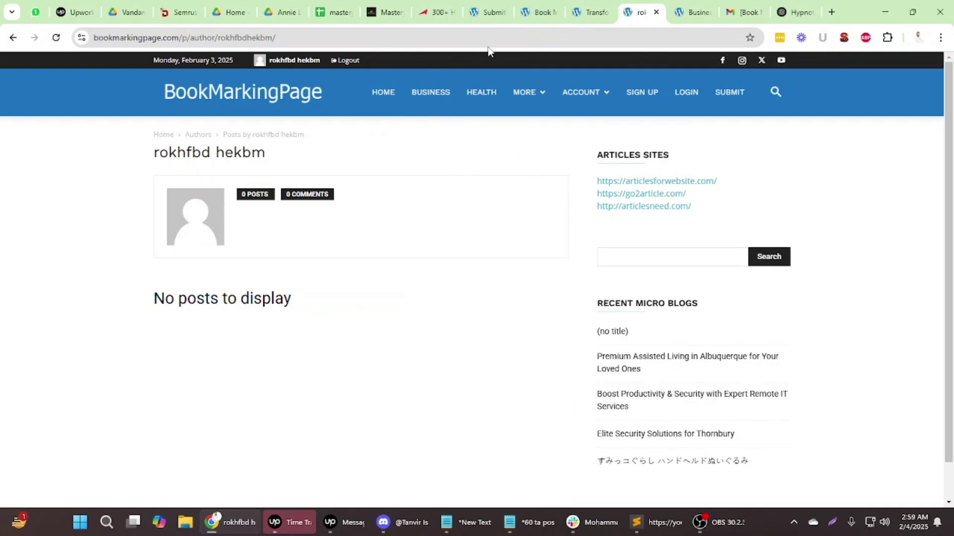
pyautogui.click(436, 12)
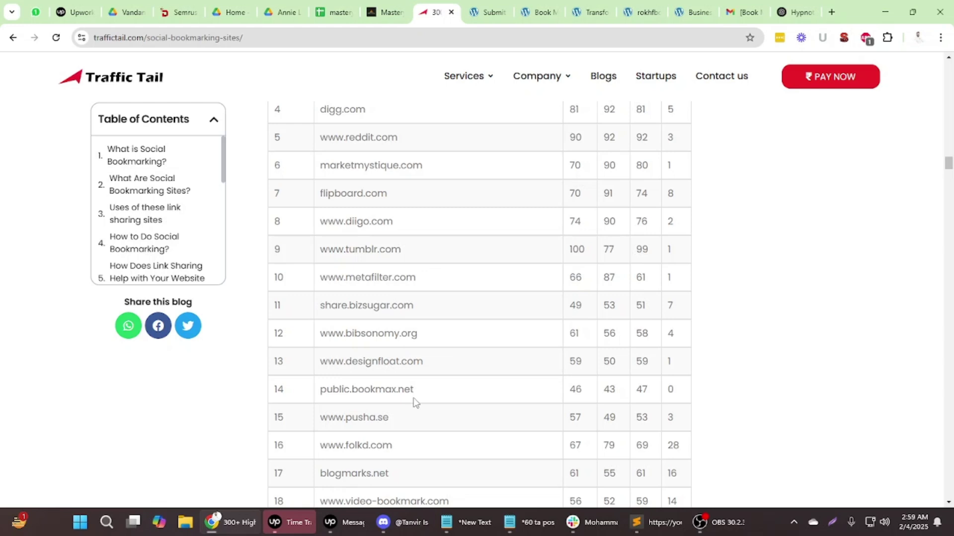
pyautogui.moveTo(399, 446); pyautogui.dragTo(321, 445)
pyautogui.hotkey('ctrl', 'c')
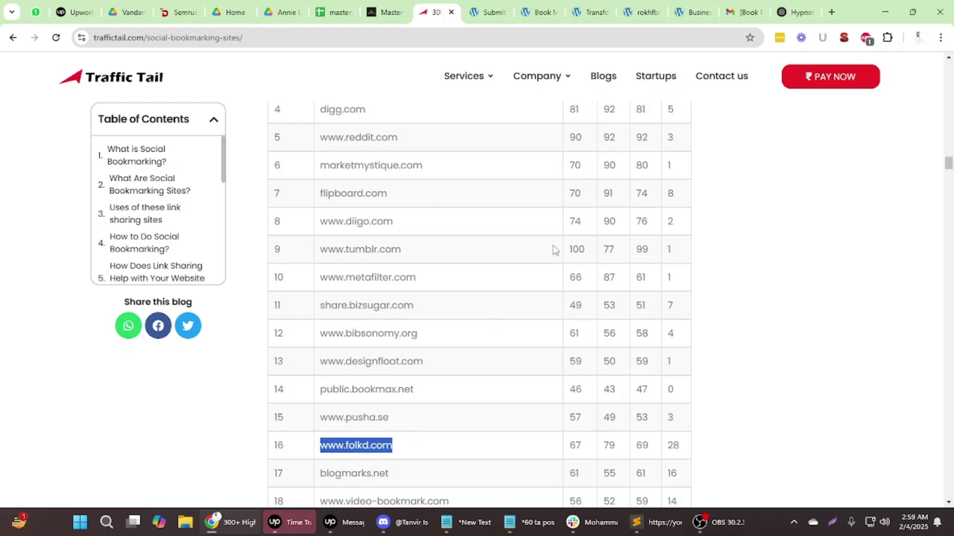
pyautogui.click(832, 12)
pyautogui.hotkey('ctrl', 'v')
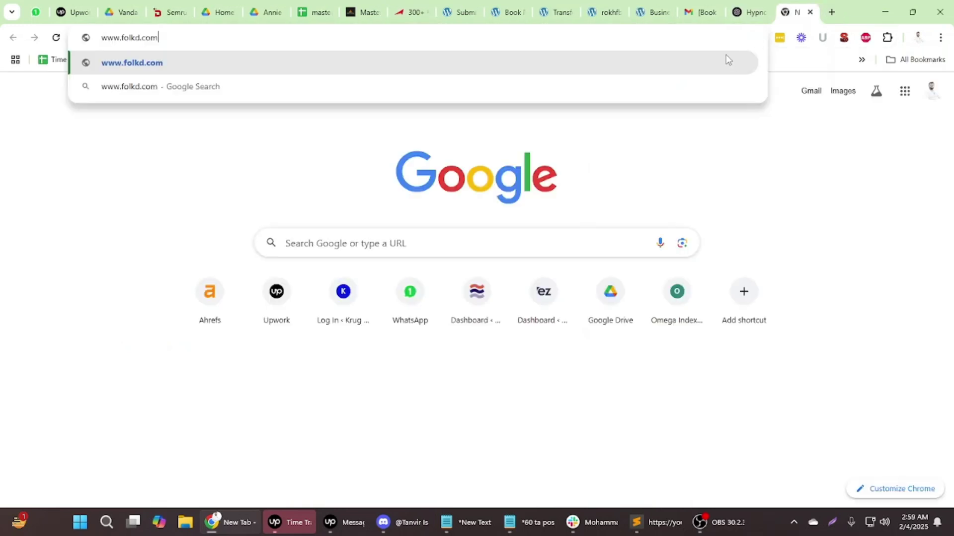
pyautogui.press('Return')
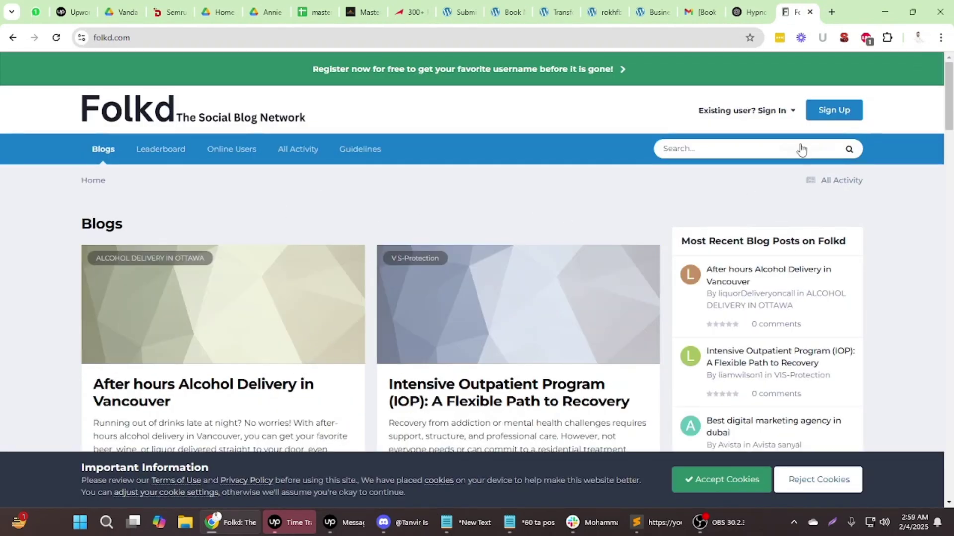
pyautogui.scroll(-7, 555, 287)
pyautogui.scroll(5, 543, 283)
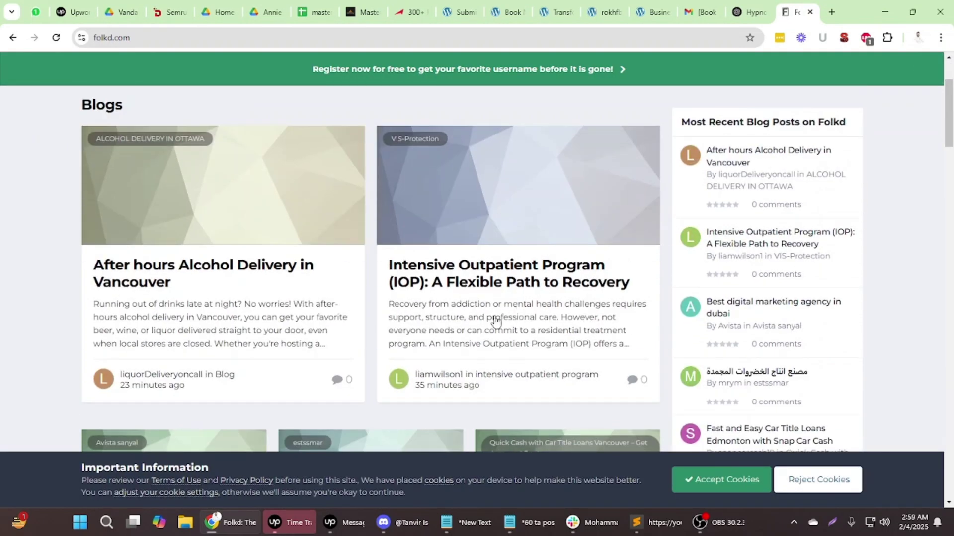
pyautogui.scroll(3, 735, 191)
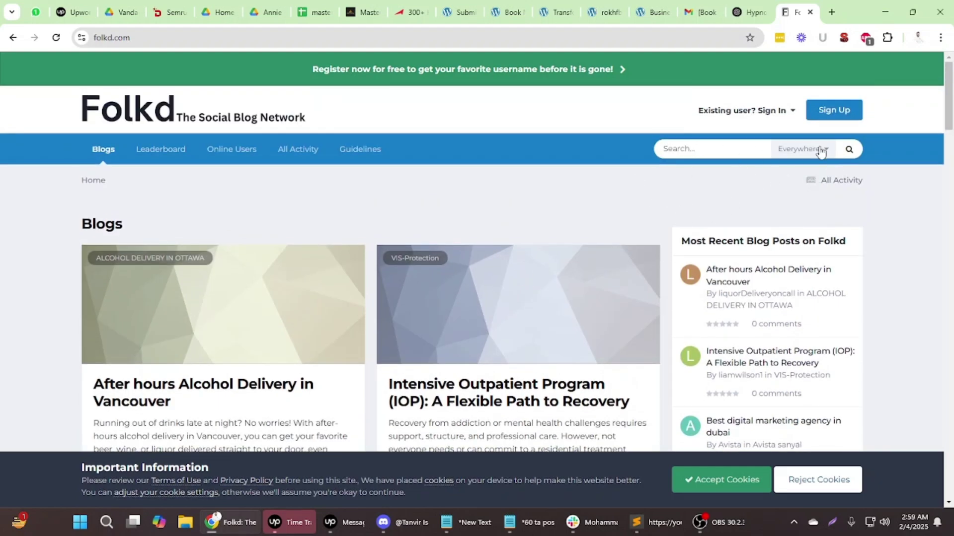
# Open Folkd's sign-up form and review its required fields, including the profile bio, website and country
pyautogui.click(835, 113)
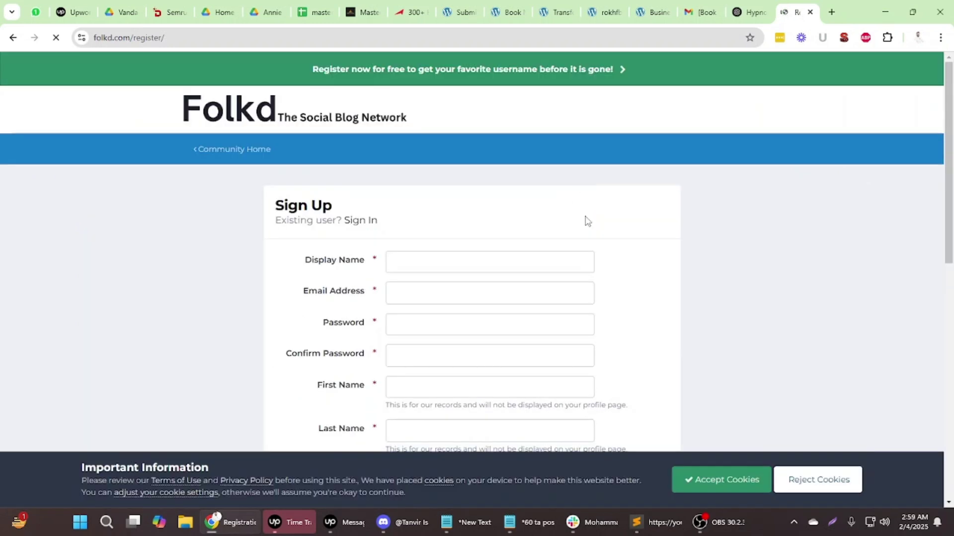
pyautogui.scroll(-4, 528, 305)
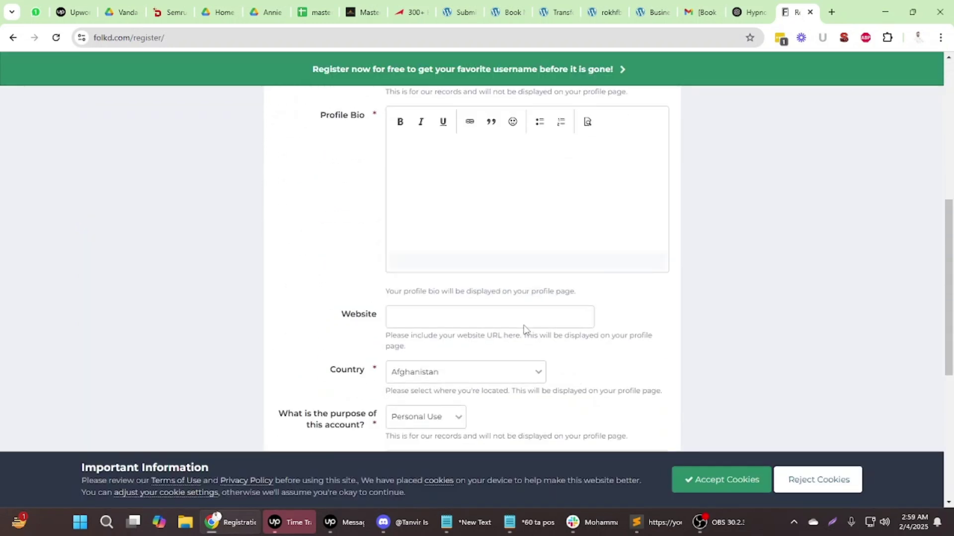
pyautogui.scroll(-6, 528, 312)
pyautogui.scroll(2, 526, 330)
pyautogui.scroll(8, 526, 325)
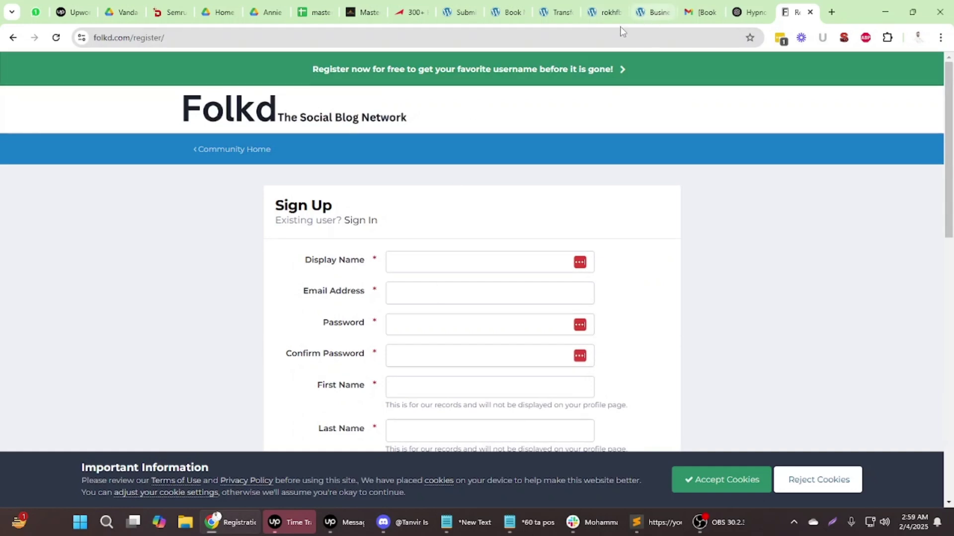
# Copy public.bookmax.net from the Traffic Tail list and open it in a new tab
pyautogui.click(411, 13)
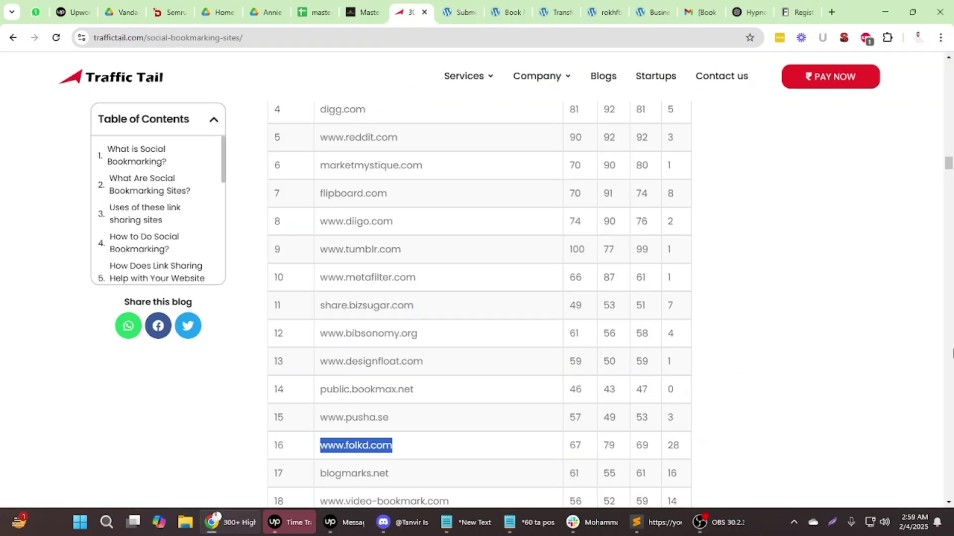
pyautogui.tripleClick(361, 383)
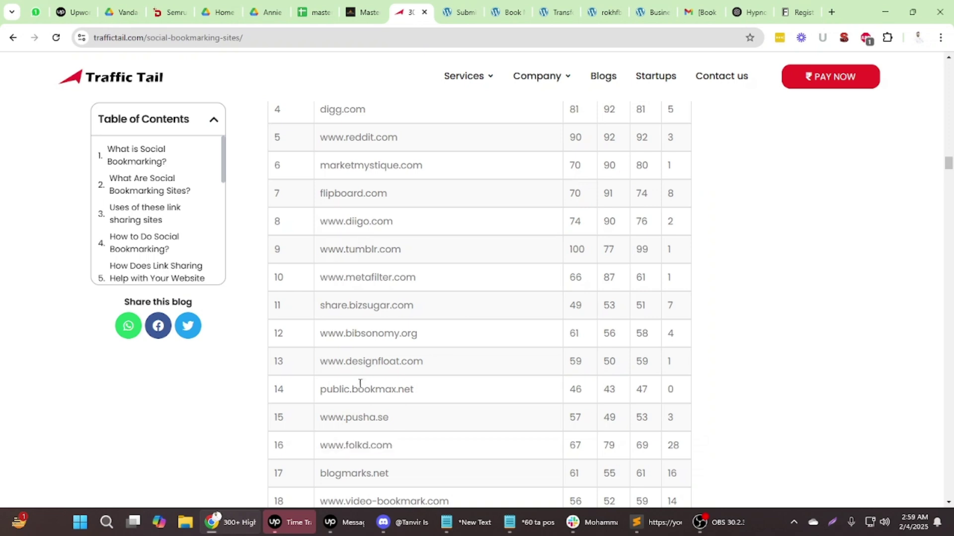
pyautogui.hotkey('ctrl', 'c')
pyautogui.hotkey('ctrl', 't')
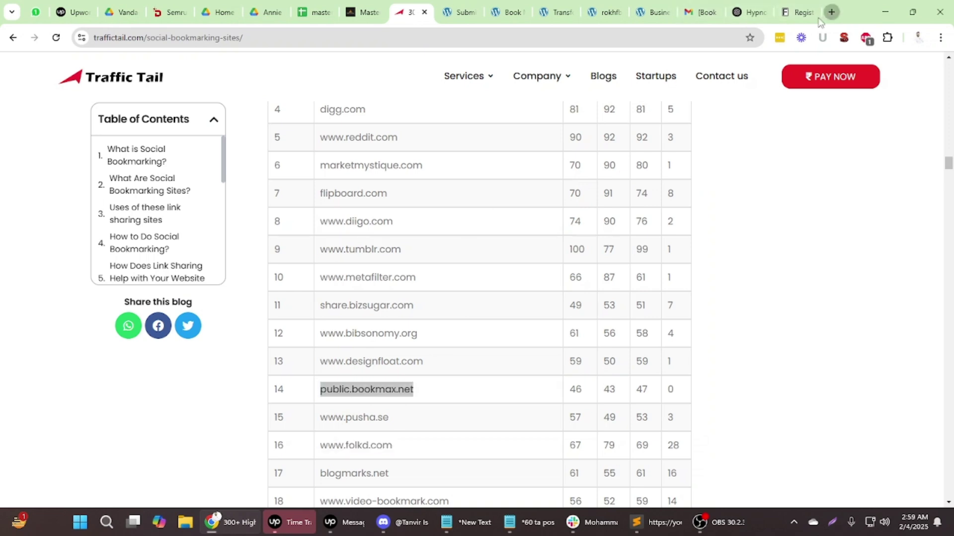
pyautogui.hotkey('ctrl', 'v')
pyautogui.press('Return')
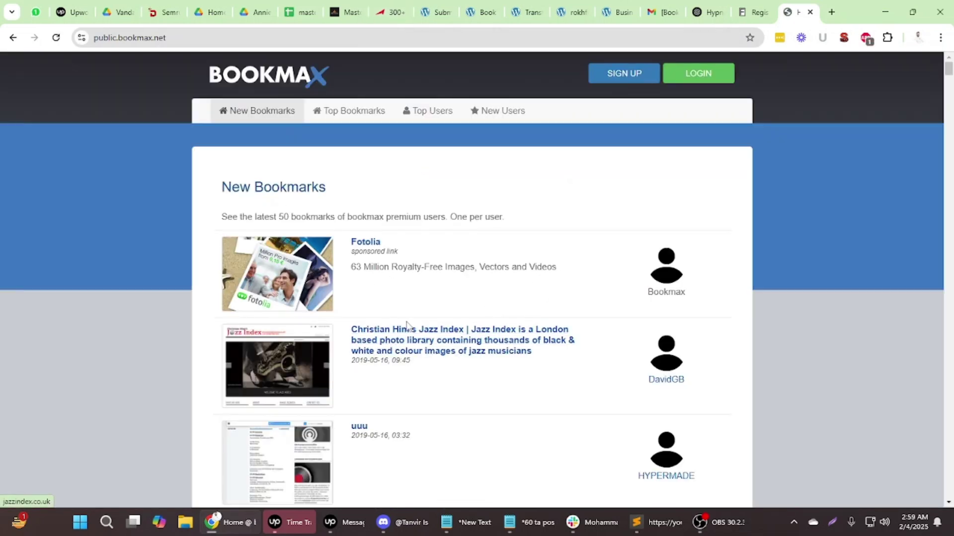
# Open the Bookmax registration page and reload it to try to get the sign-up form
pyautogui.click(605, 81)
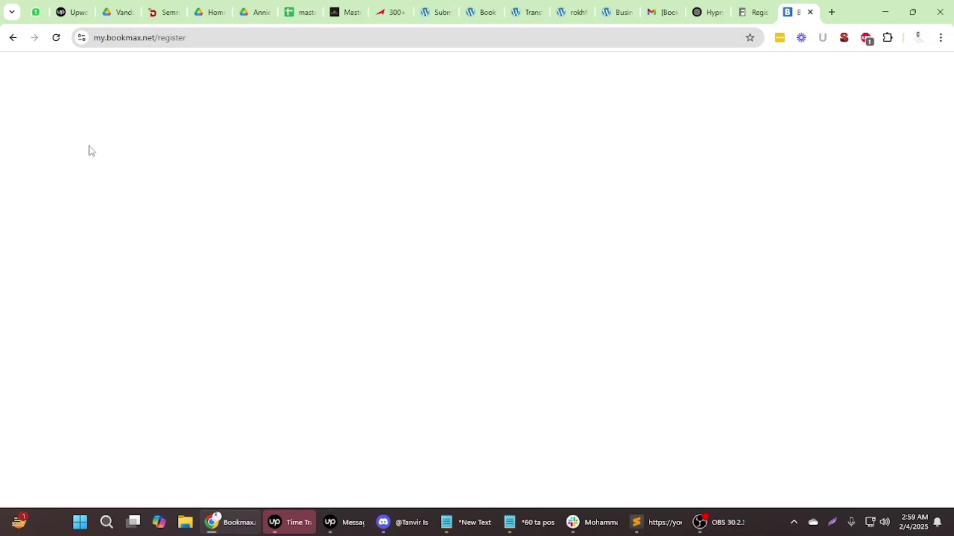
pyautogui.click(57, 38)
pyautogui.click(151, 42)
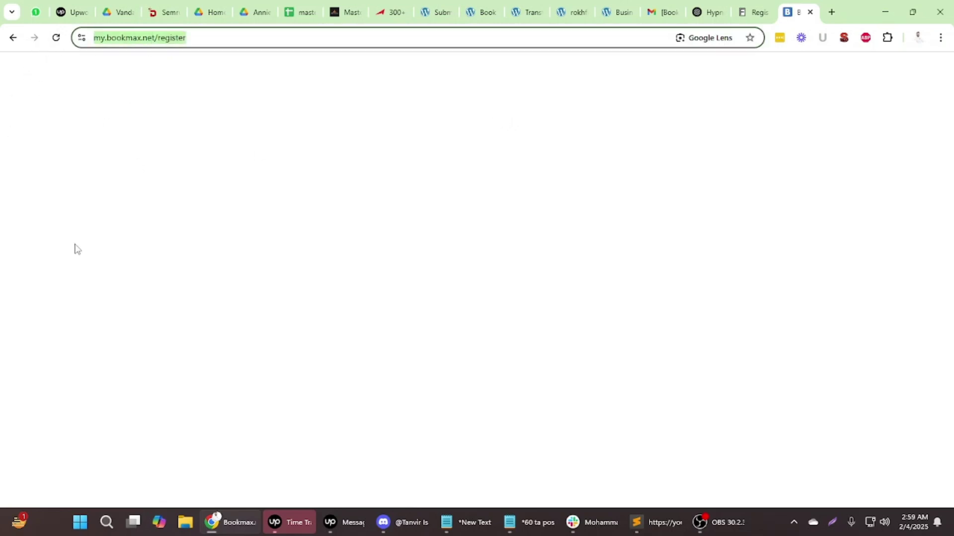
pyautogui.click(57, 38)
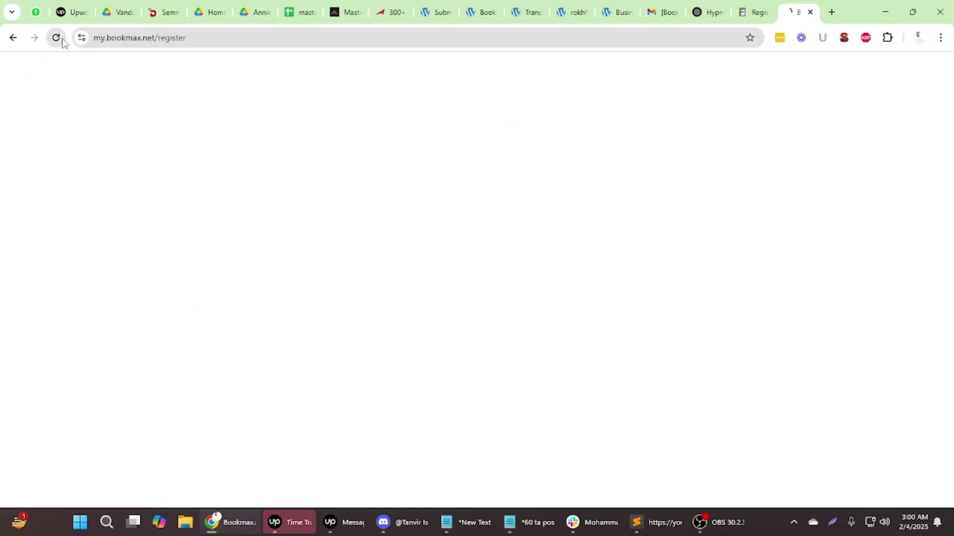
pyautogui.click(690, 10)
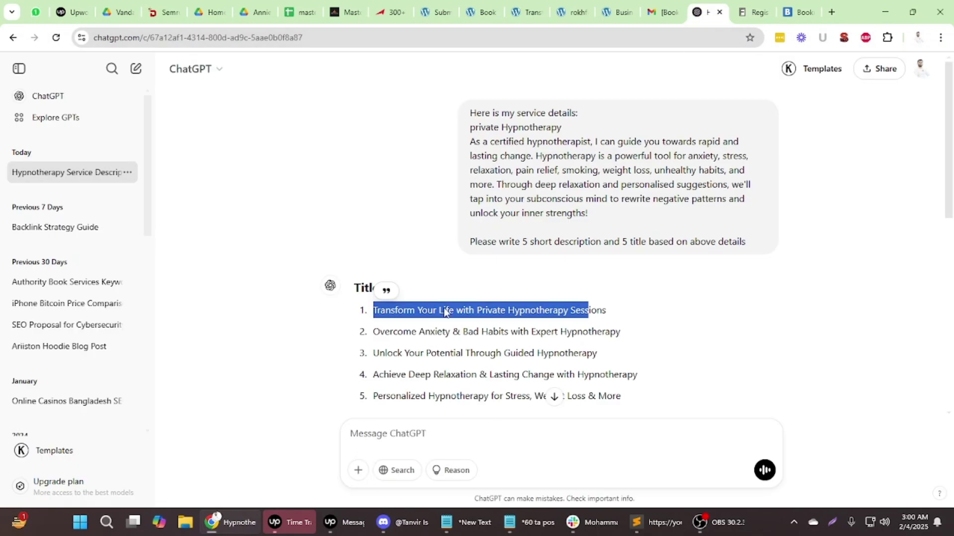
pyautogui.click(771, 7)
pyautogui.click(797, 11)
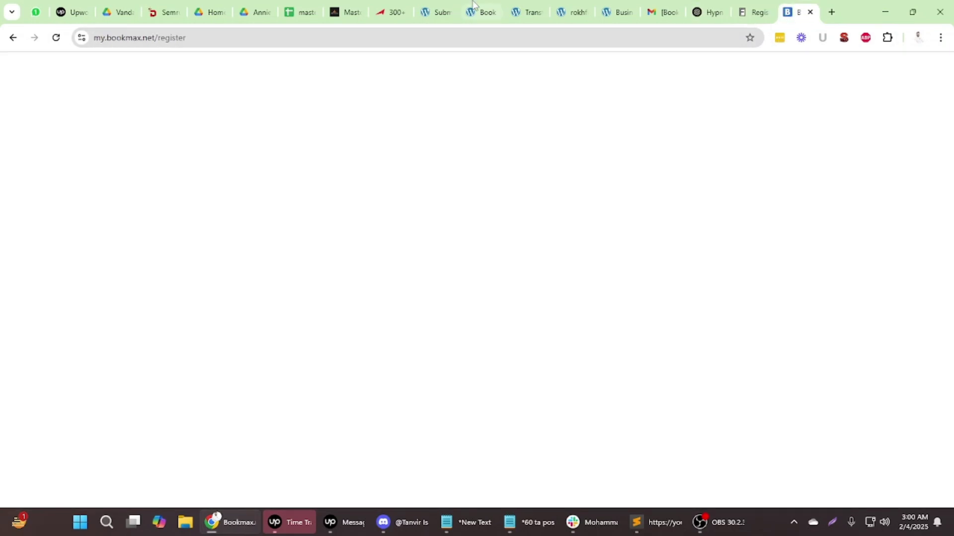
# Find mybookmarks.com further down the Traffic Tail list and open it in a new tab
pyautogui.click(388, 12)
pyautogui.click(347, 10)
pyautogui.click(390, 12)
pyautogui.scroll(-5, 348, 367)
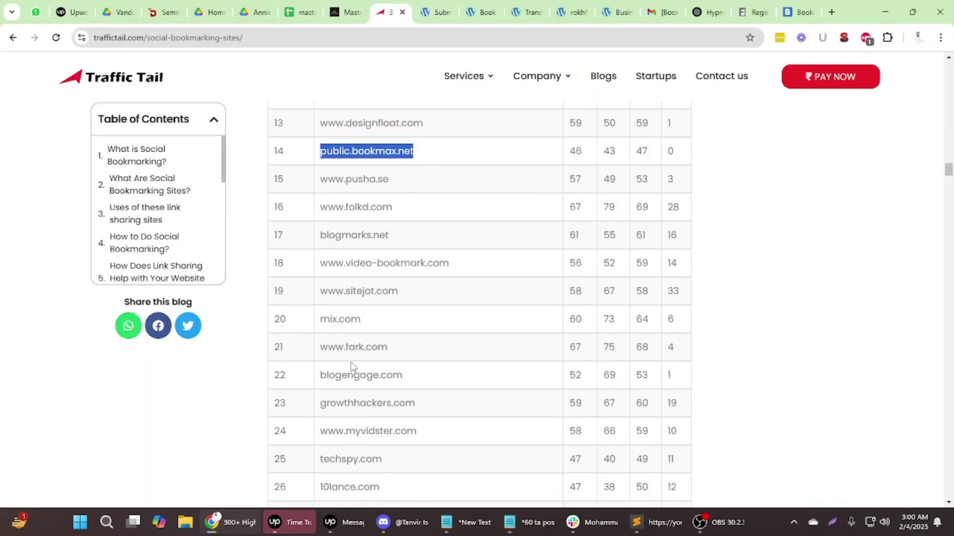
pyautogui.doubleClick(358, 235)
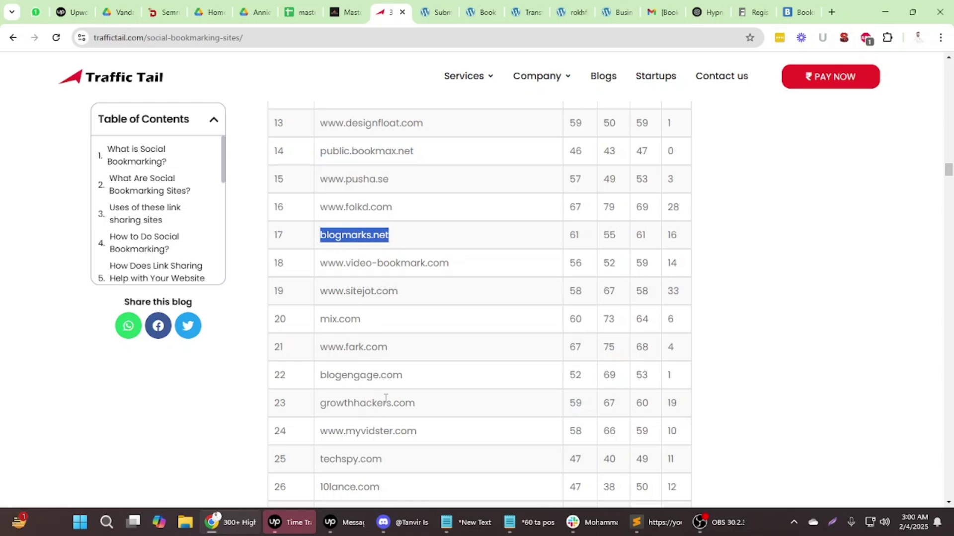
pyautogui.scroll(-2, 383, 444)
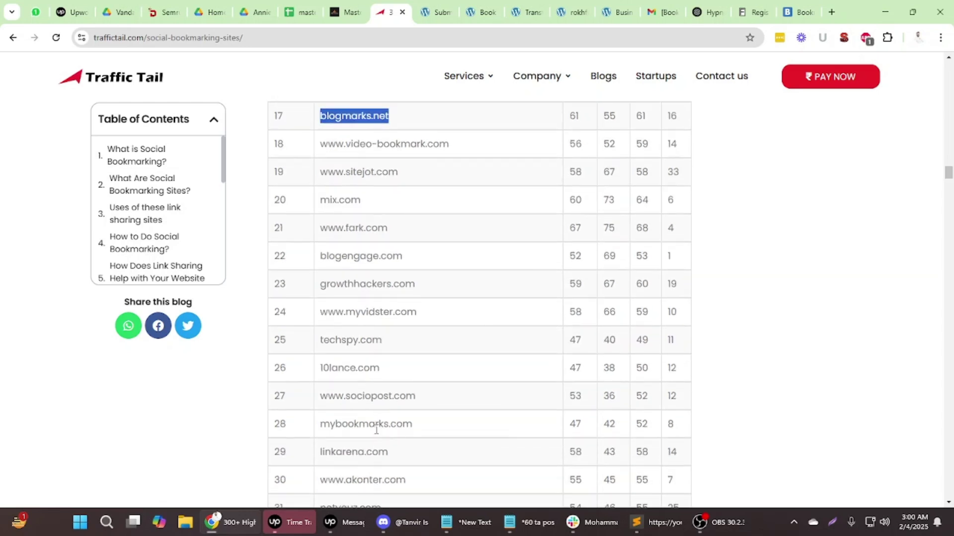
pyautogui.doubleClick(376, 425)
pyautogui.click(831, 12)
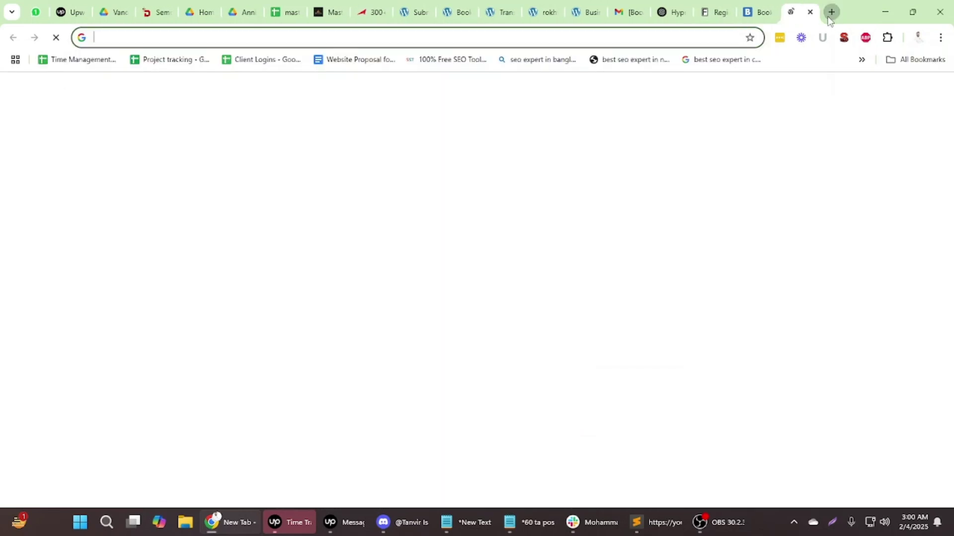
pyautogui.hotkey('ctrl', 'v')
pyautogui.press('Return')
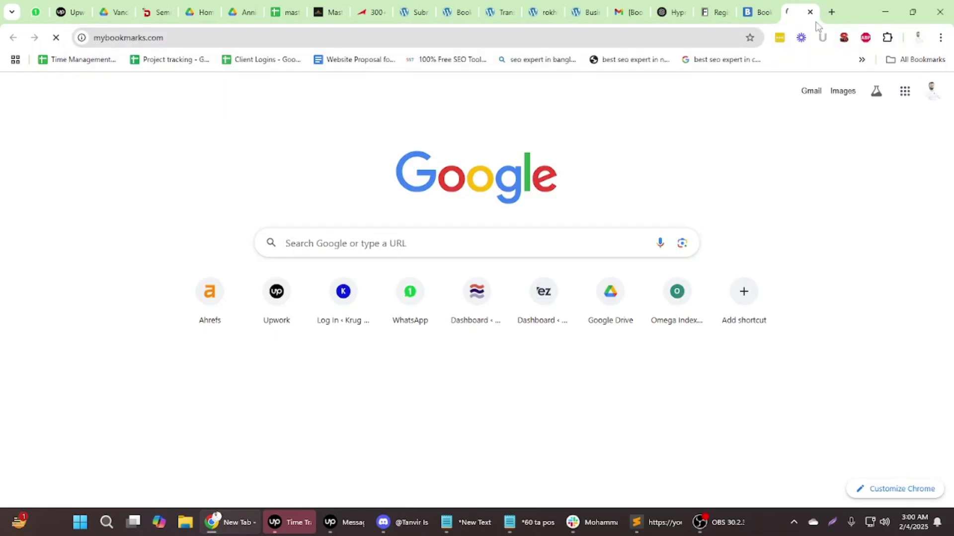
# Reload the Bookmax registration page and continue to mybookmarks.com past the security warning
pyautogui.click(757, 11)
pyautogui.click(56, 37)
pyautogui.click(797, 14)
pyautogui.click(366, 330)
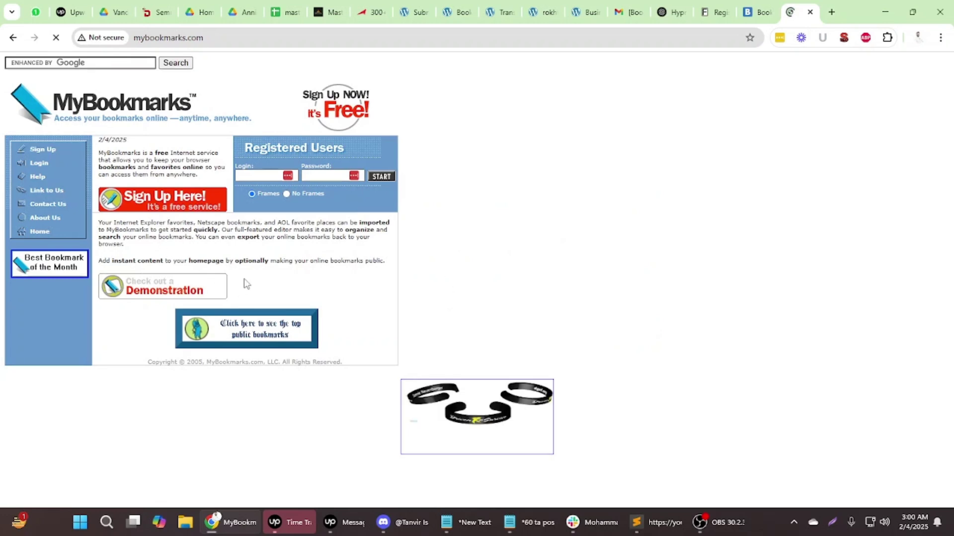
# Find yoomark.com in the Traffic Tail list and open it in a new tab
pyautogui.click(373, 12)
pyautogui.scroll(-5, 368, 417)
pyautogui.scroll(2, 380, 350)
pyautogui.scroll(-2, 380, 350)
pyautogui.moveTo(388, 298); pyautogui.dragTo(319, 298)
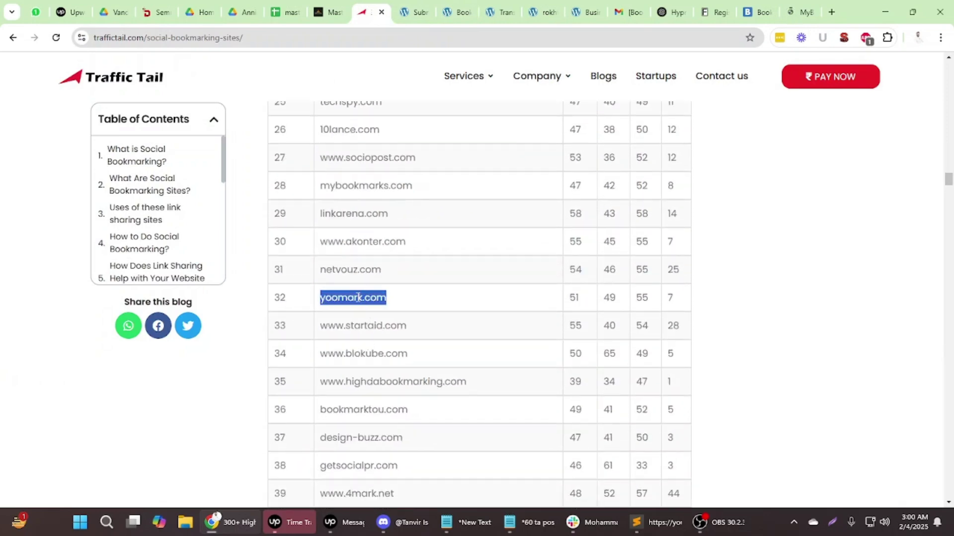
pyautogui.click(831, 12)
pyautogui.hotkey('ctrl', 'v')
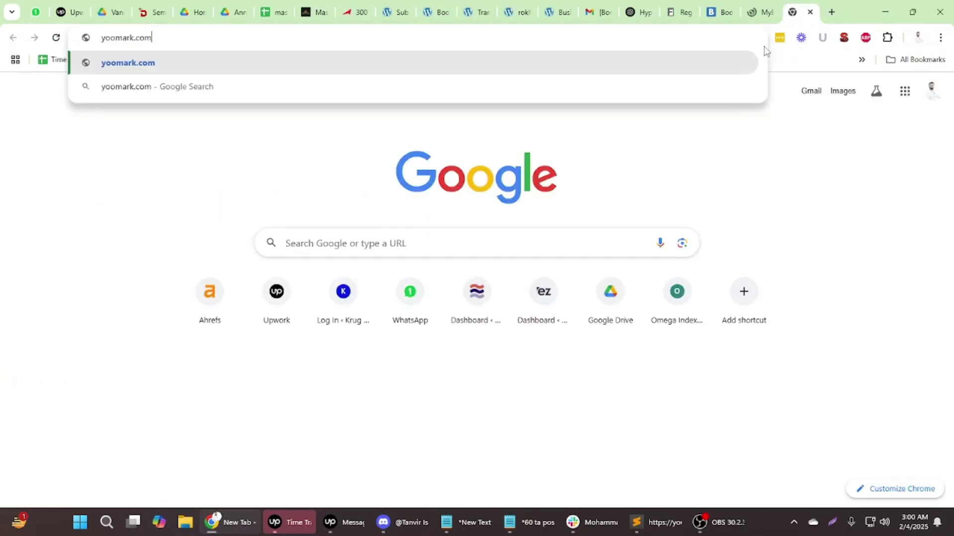
pyautogui.press('Return')
# Check the Bookmax registration page again and continue to yoomark.com despite the insecure connection warning
pyautogui.click(756, 19)
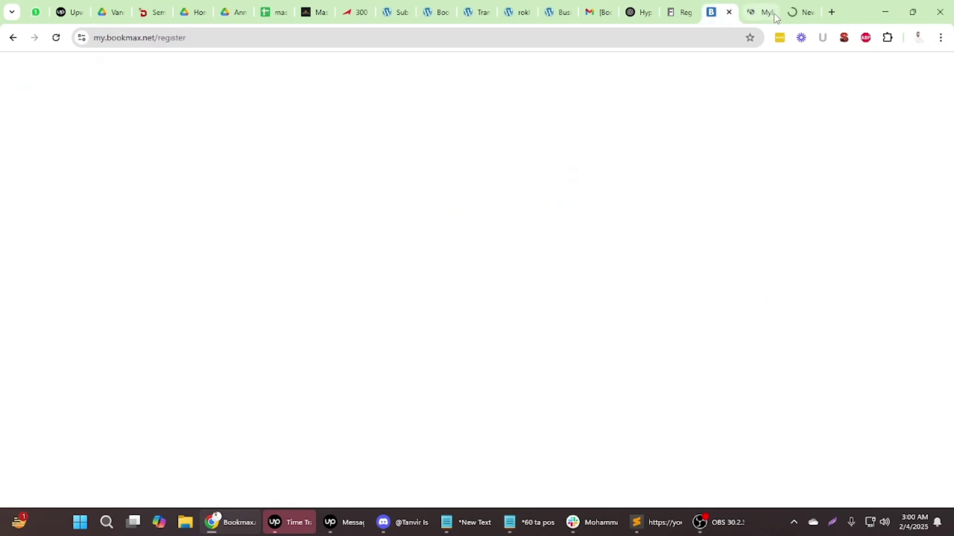
pyautogui.click(800, 12)
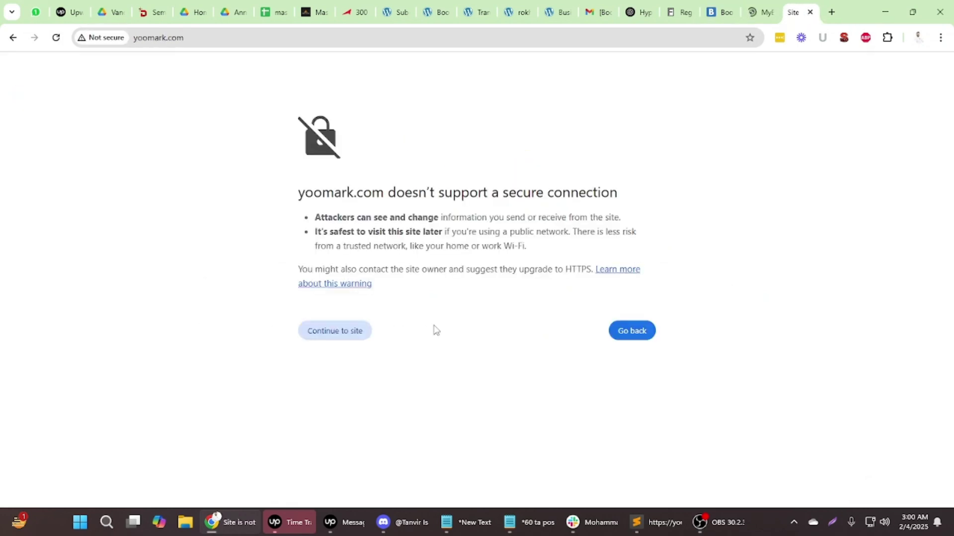
pyautogui.click(332, 333)
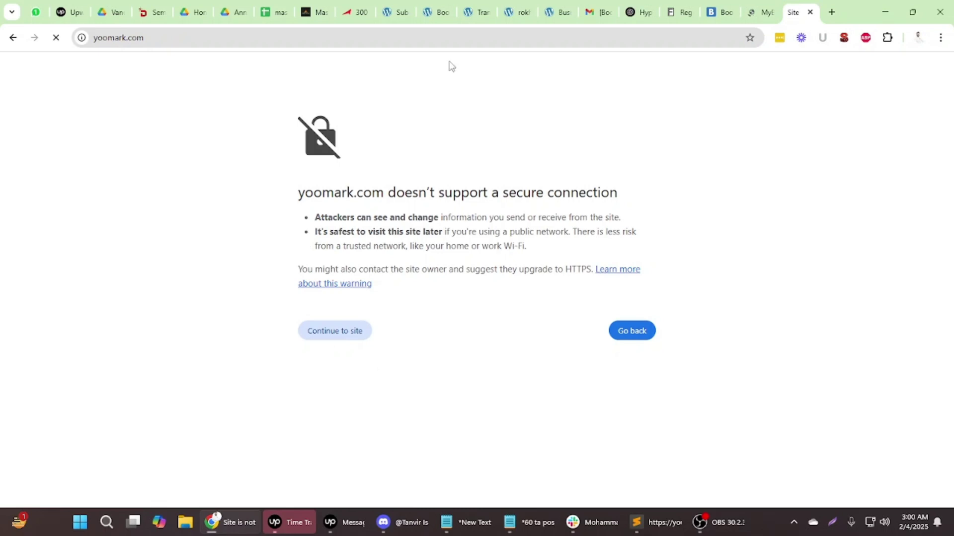
# Find bookmarkingbase.com further down the Traffic Tail list and open it in a new tab
pyautogui.click(354, 12)
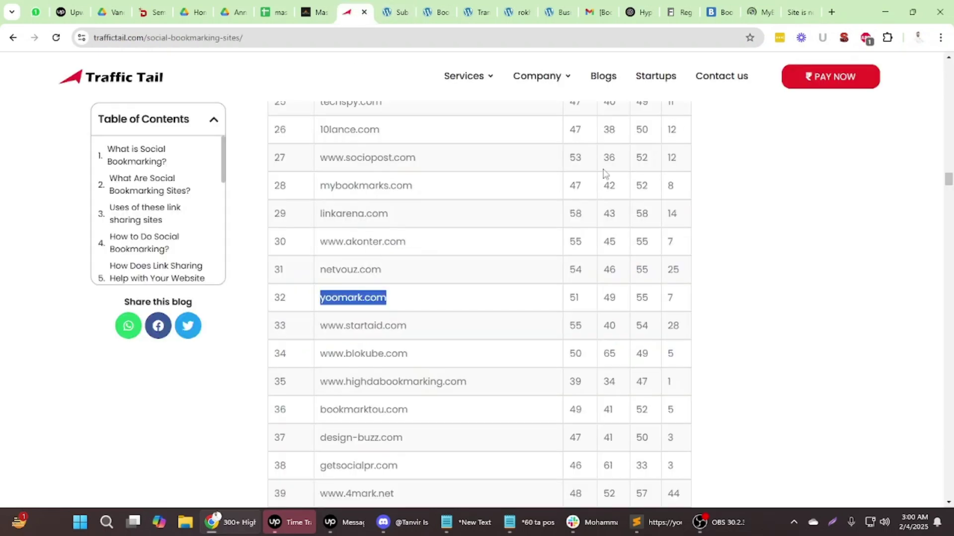
pyautogui.scroll(-5, 388, 343)
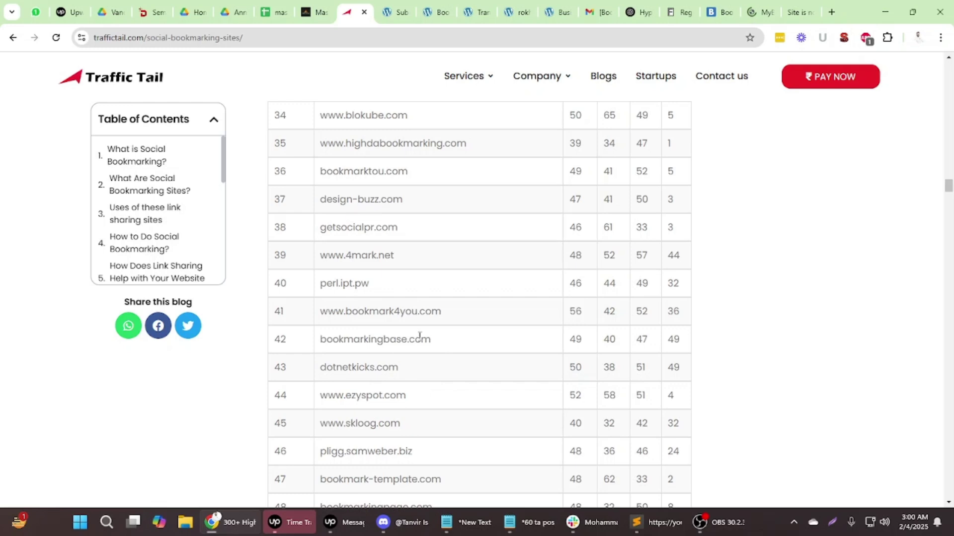
pyautogui.moveTo(437, 340); pyautogui.dragTo(328, 336)
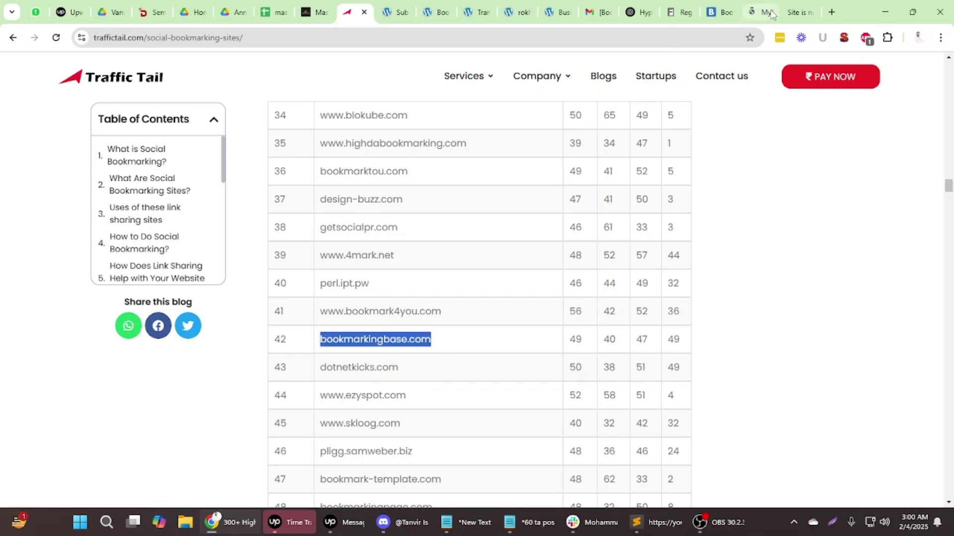
pyautogui.click(797, 12)
pyautogui.click(827, 17)
pyautogui.hotkey('ctrl', 'v')
pyautogui.press('Return')
# Check whether the yoomark.com, bookmarkingbase.com and mybookmarks.com pages have loaded in their open tabs
pyautogui.click(715, 13)
pyautogui.click(757, 11)
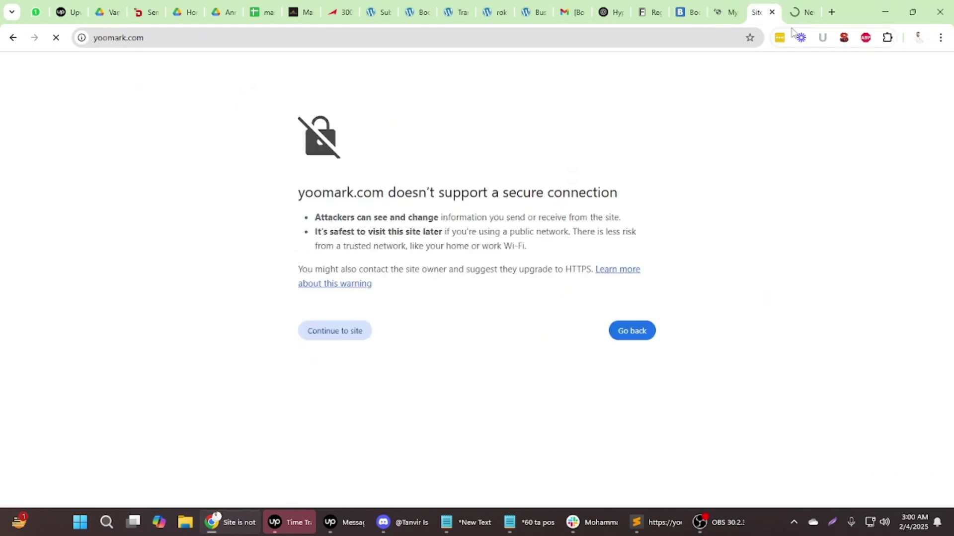
pyautogui.click(804, 12)
pyautogui.click(758, 12)
pyautogui.click(813, 5)
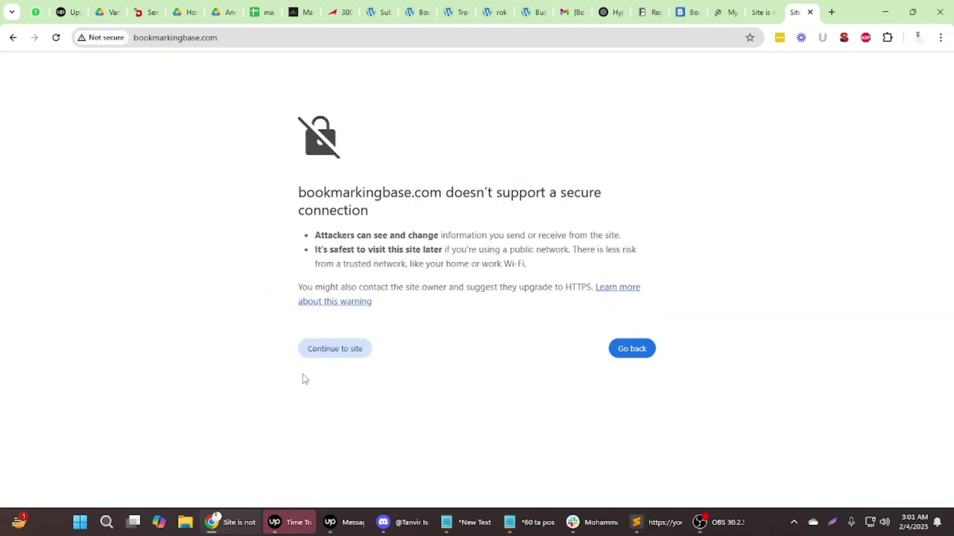
pyautogui.click(718, 13)
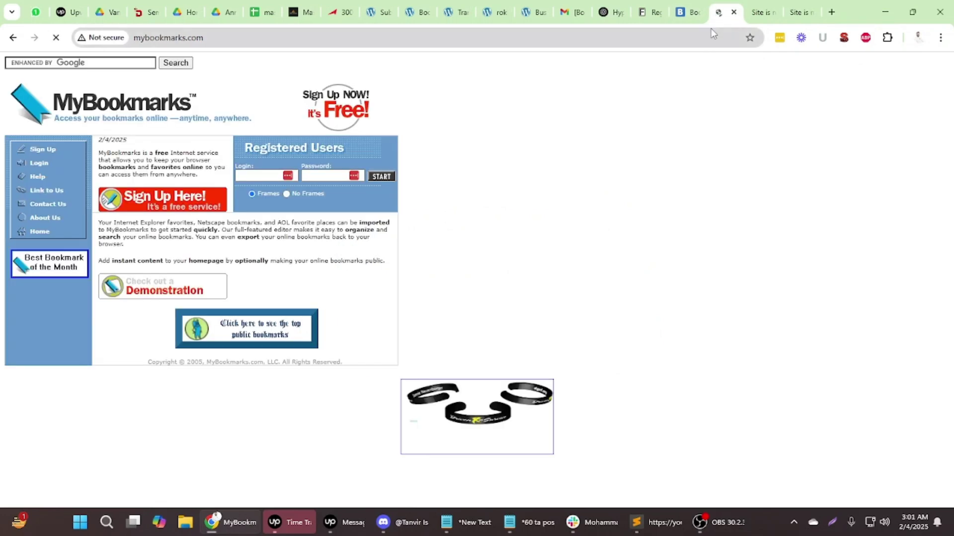
# Close the mybookmarks.com, Bookmax and yoomark.com tabs
pyautogui.middleClick(718, 13)
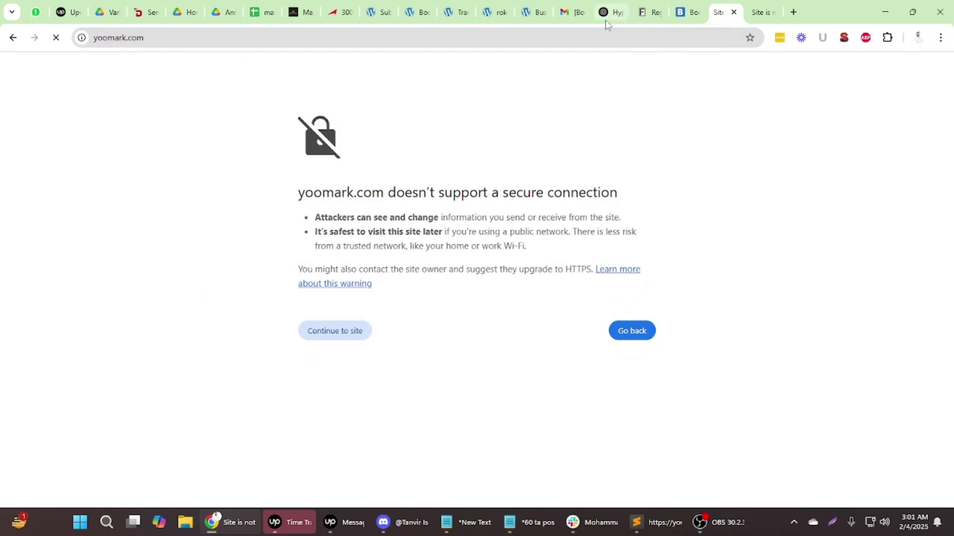
pyautogui.click(688, 16)
pyautogui.click(692, 17)
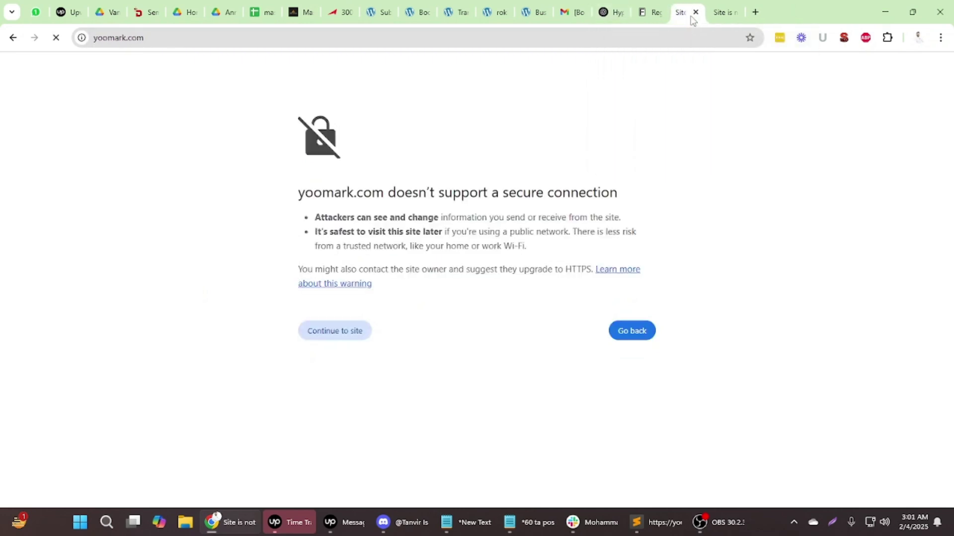
pyautogui.click(692, 16)
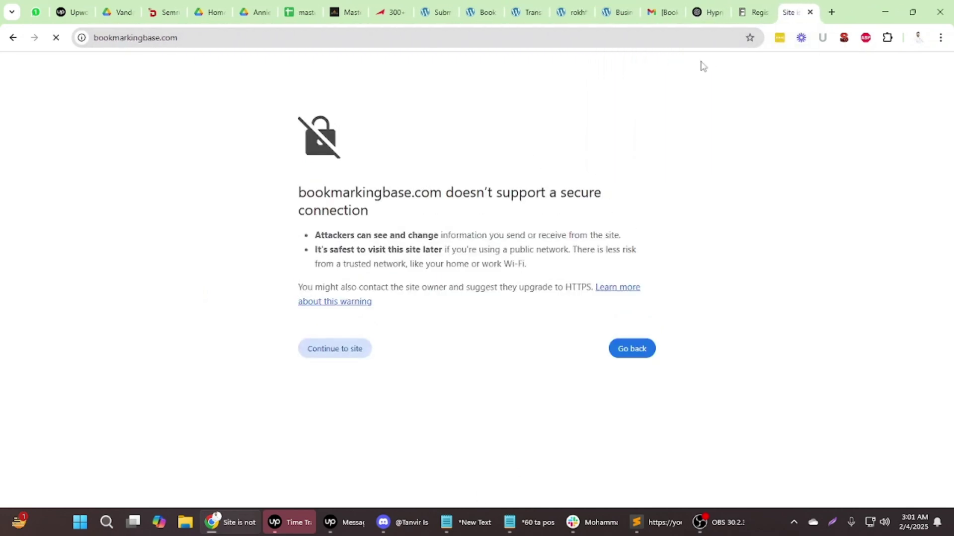
# Return to the Traffic Tail list, find bookmarkrange.com further down and open it in a new tab
pyautogui.click(741, 20)
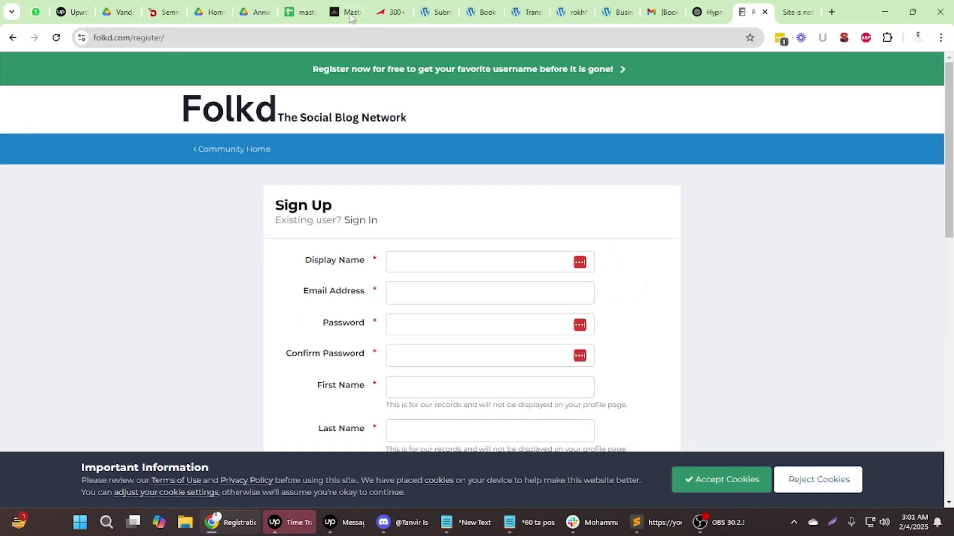
pyautogui.click(298, 12)
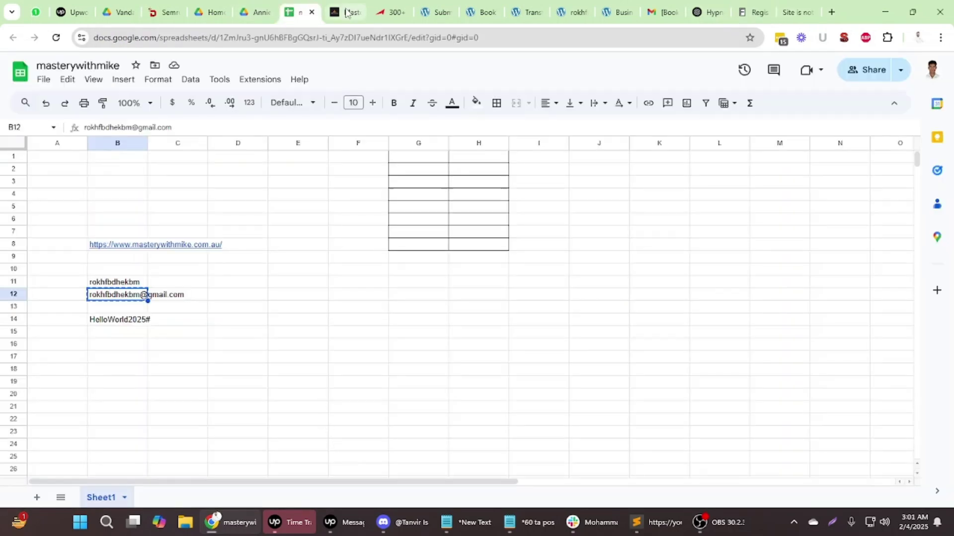
pyautogui.click(348, 12)
pyautogui.click(374, 18)
pyautogui.scroll(-5, 376, 402)
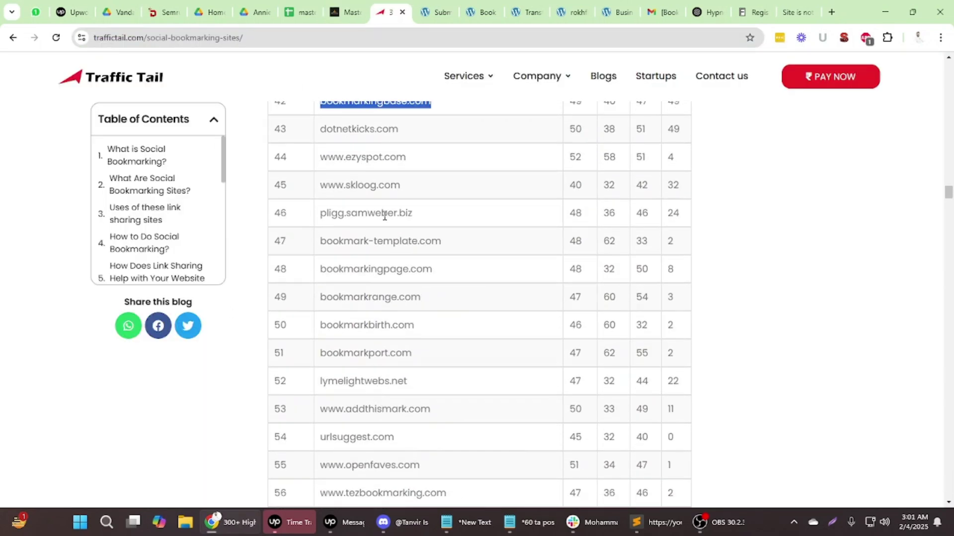
pyautogui.doubleClick(364, 157)
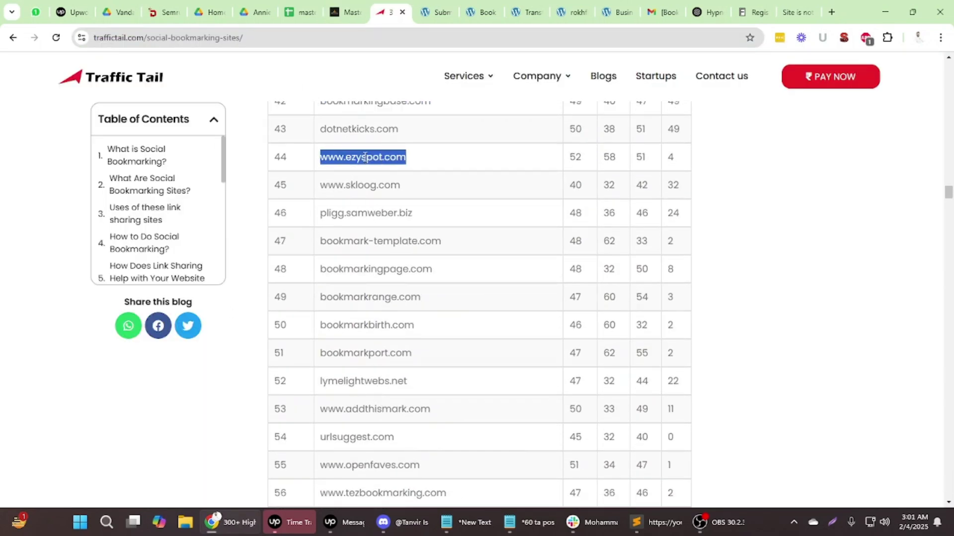
pyautogui.doubleClick(371, 299)
pyautogui.hotkey('ctrl', 'c')
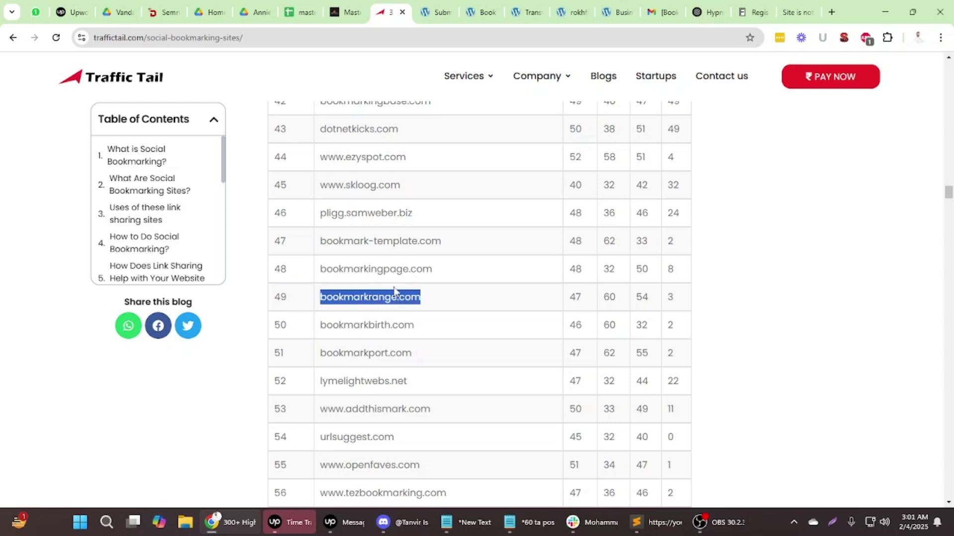
pyautogui.click(833, 15)
pyautogui.hotkey('ctrl', 'v')
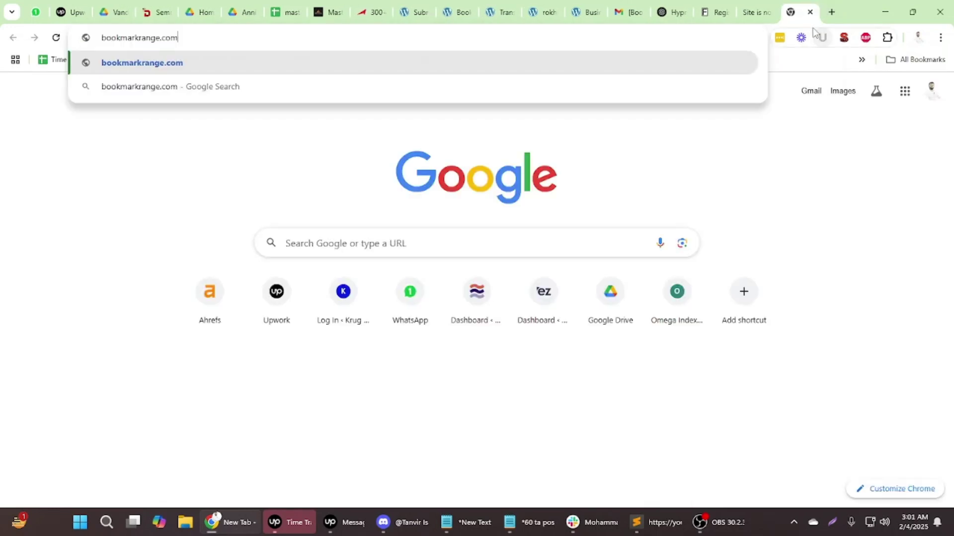
pyautogui.press('Return')
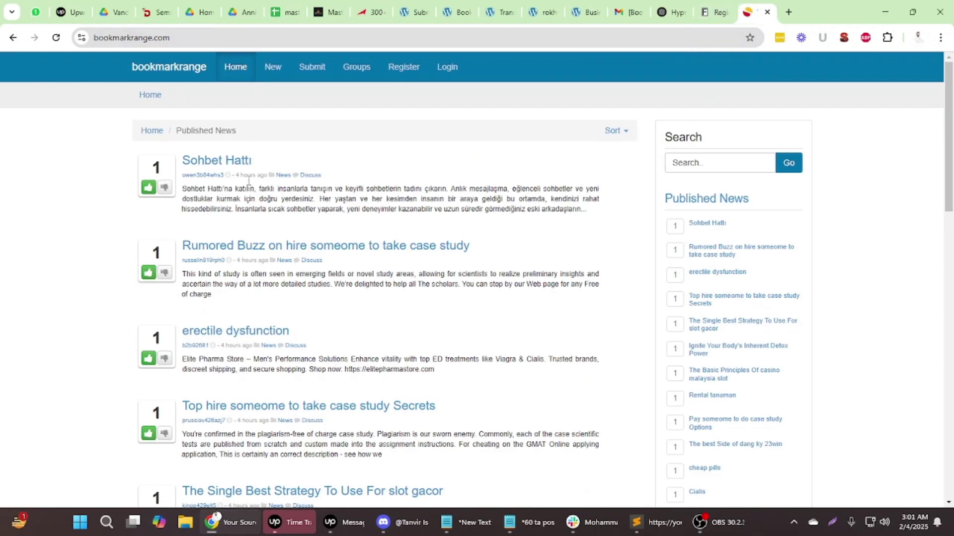
# Open the bookmarkrange registration form, complete the human verification, and fill in the account's e-mail and username
pyautogui.click(405, 70)
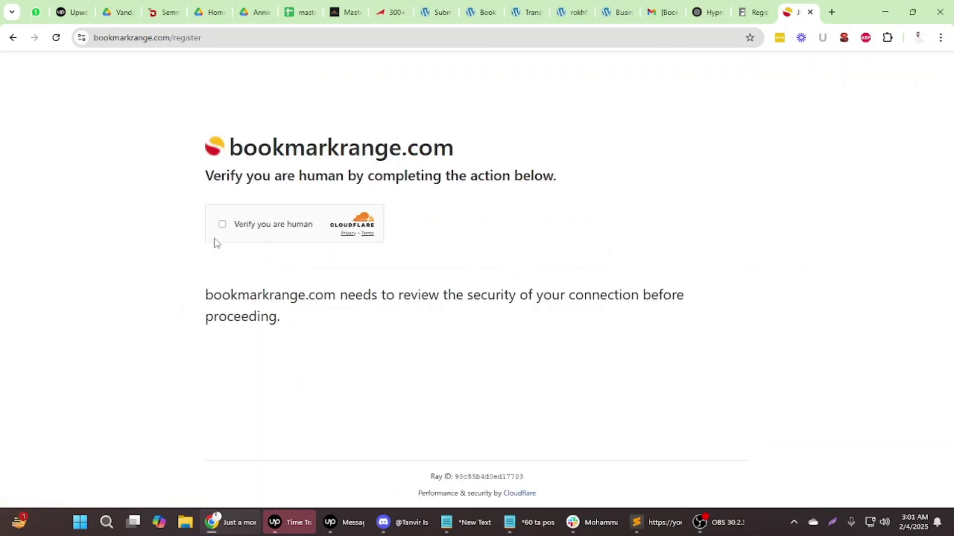
pyautogui.click(222, 224)
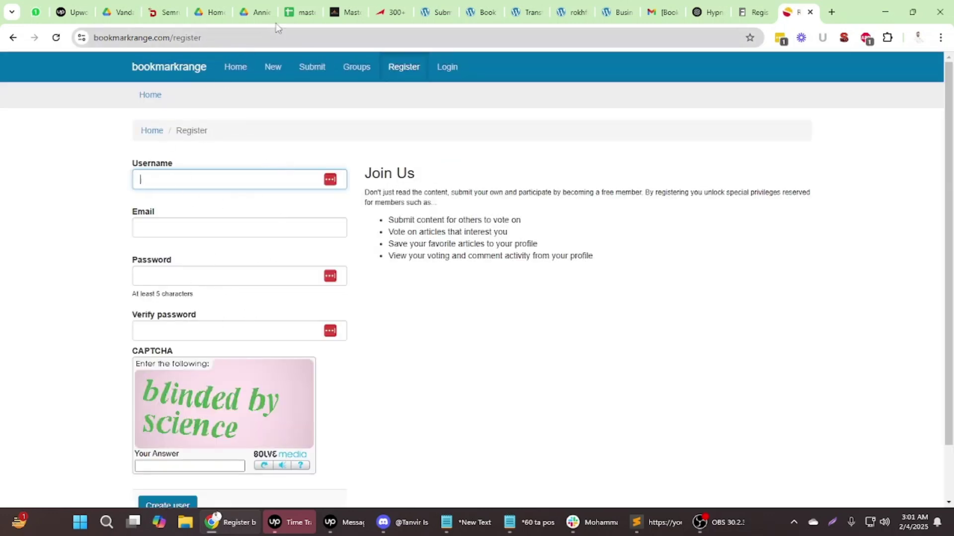
pyautogui.click(298, 12)
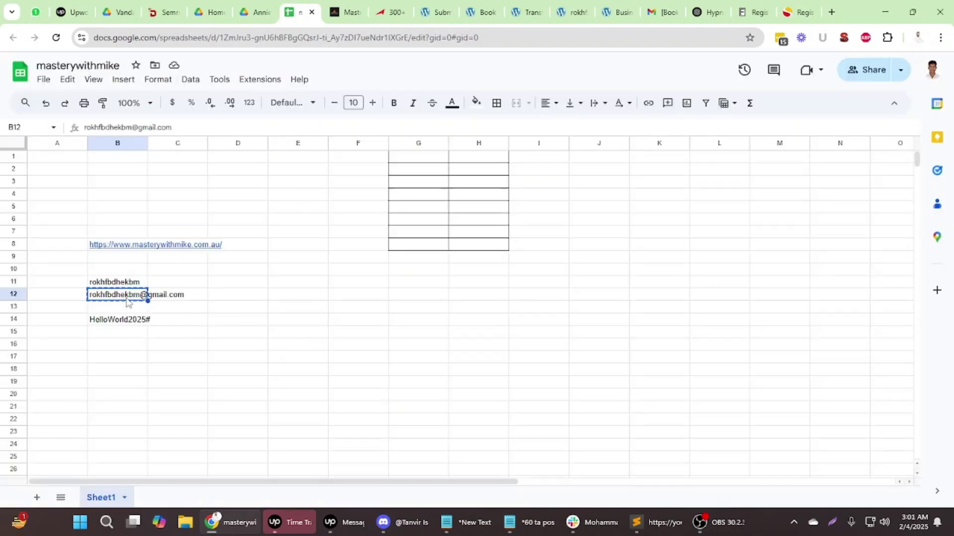
pyautogui.click(794, 11)
pyautogui.click(173, 229)
pyautogui.hotkey('ctrl', 'v')
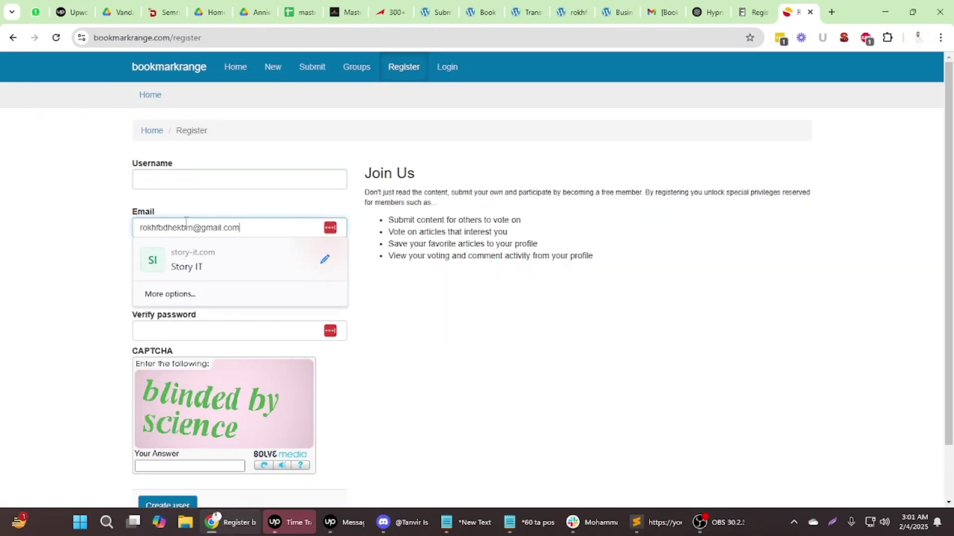
pyautogui.doubleClick(178, 228)
pyautogui.click(186, 173)
pyautogui.hotkey('ctrl', 'v')
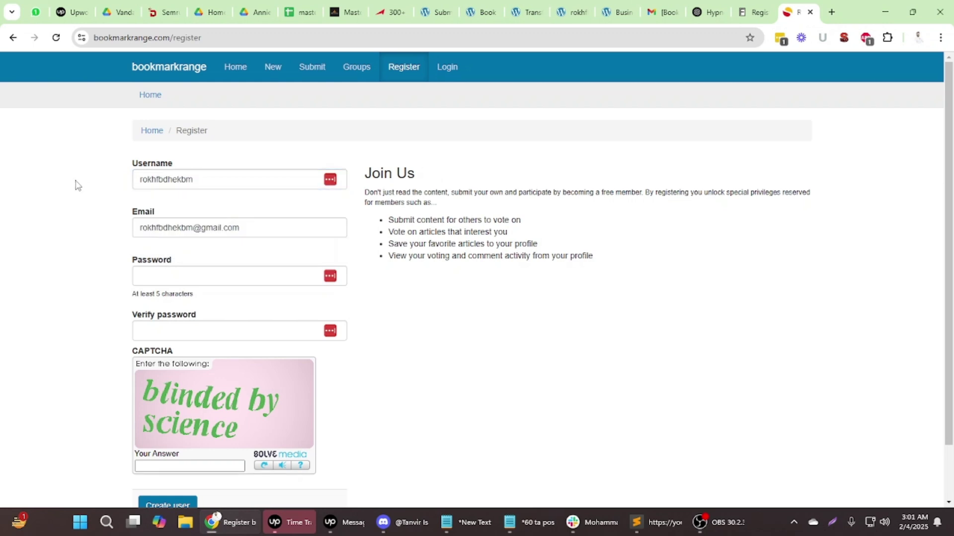
# Copy the account password from the masterywithmike spreadsheet and enter it in the registration form's Password and Verify password fields
pyautogui.click(185, 276)
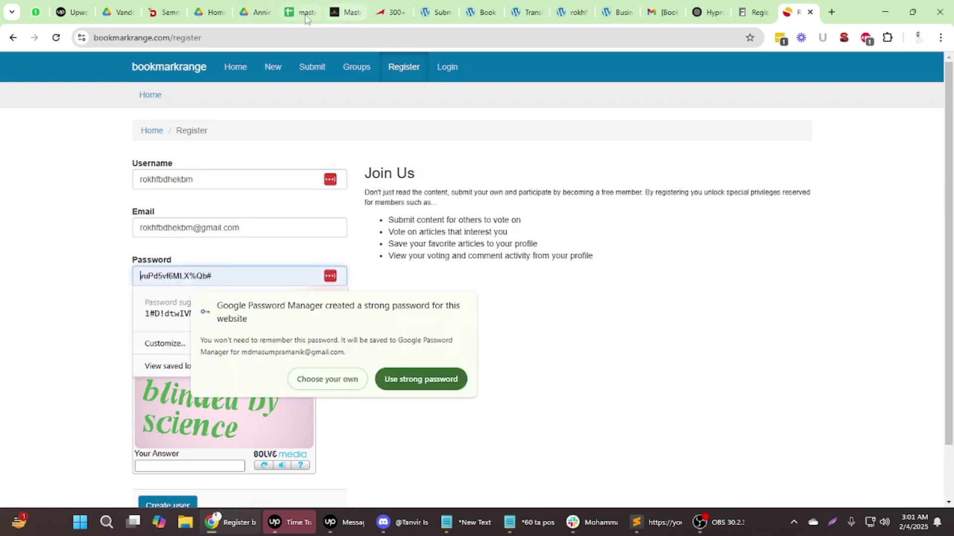
pyautogui.click(300, 12)
pyautogui.click(111, 323)
pyautogui.hotkey('ctrl', 'c')
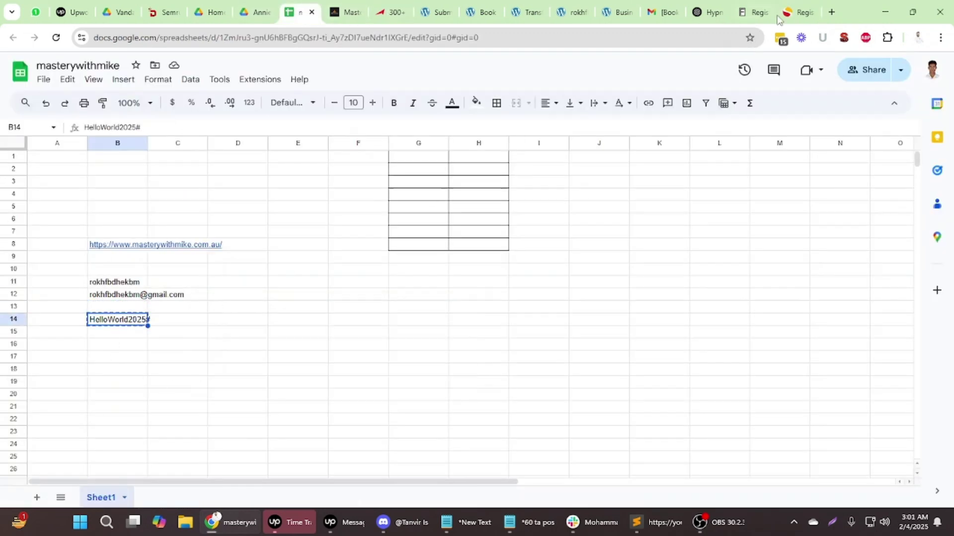
pyautogui.click(797, 12)
pyautogui.hotkey('ctrl', 'v')
pyautogui.click(161, 326)
pyautogui.hotkey('ctrl', 'v')
# Answer the registration CAPTCHA, create the bookmarkrange user, and dismiss the offers to save the password
pyautogui.scroll(-1, 187, 422)
pyautogui.click(192, 405)
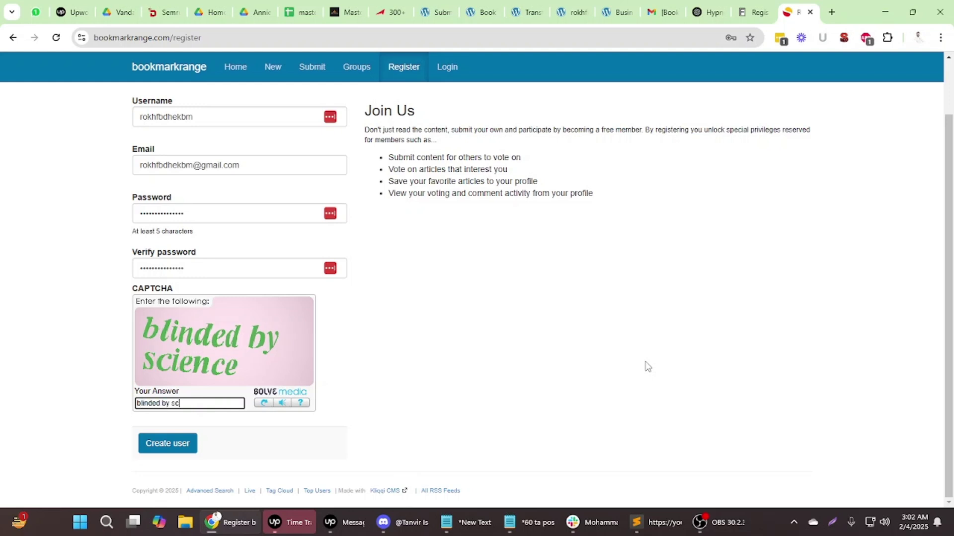
pyautogui.click(165, 449)
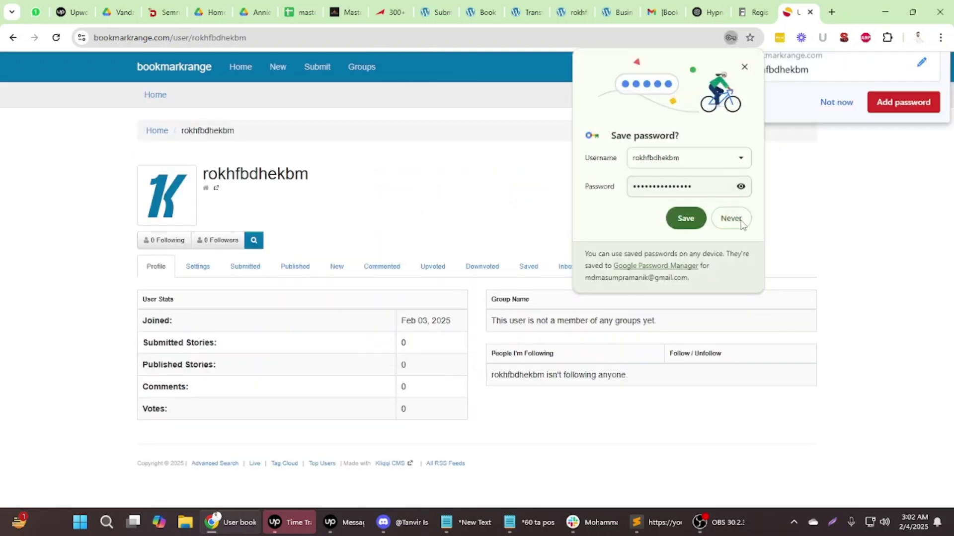
pyautogui.click(730, 219)
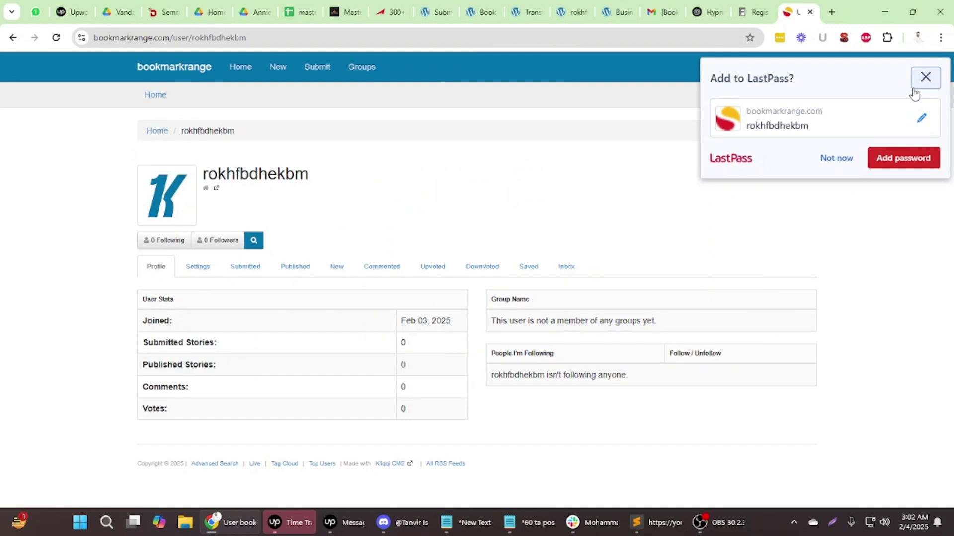
pyautogui.click(925, 77)
pyautogui.click(316, 67)
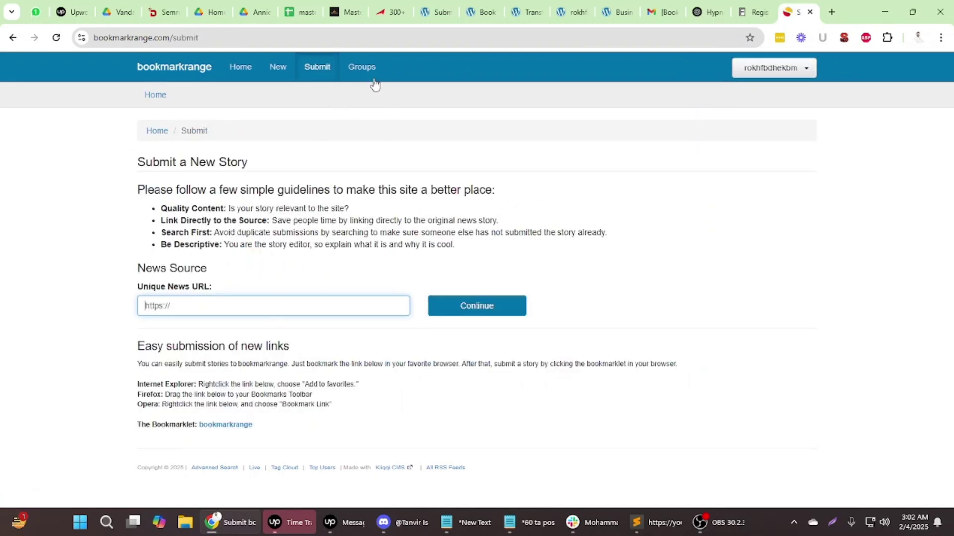
pyautogui.click(306, 13)
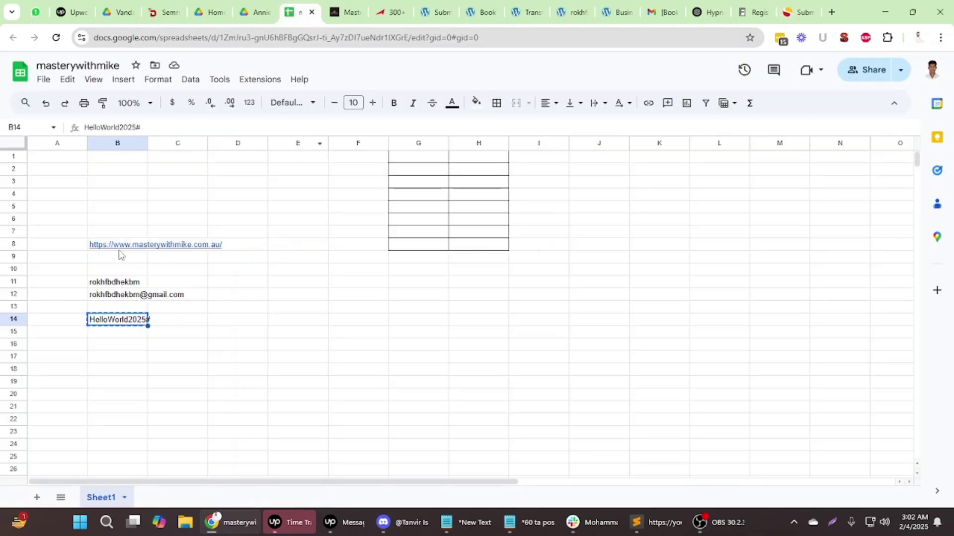
pyautogui.click(117, 244)
pyautogui.hotkey('ctrl', 'c')
pyautogui.click(819, 12)
pyautogui.hotkey('ctrl', 'v')
pyautogui.click(469, 309)
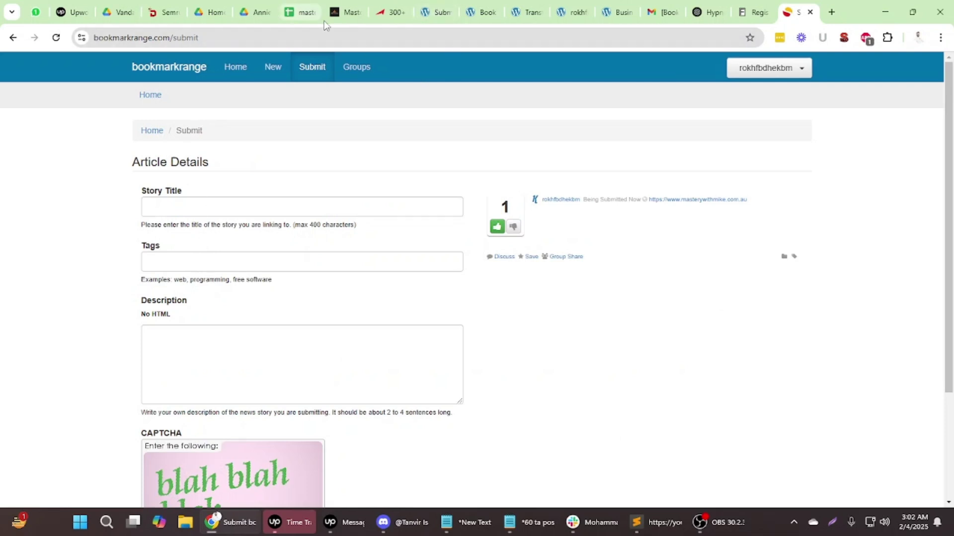
# Set the story title to "Overcome Anxiety & Bad Habits with Expert Hypnotherapy", copied from the ChatGPT titles
pyautogui.click(705, 11)
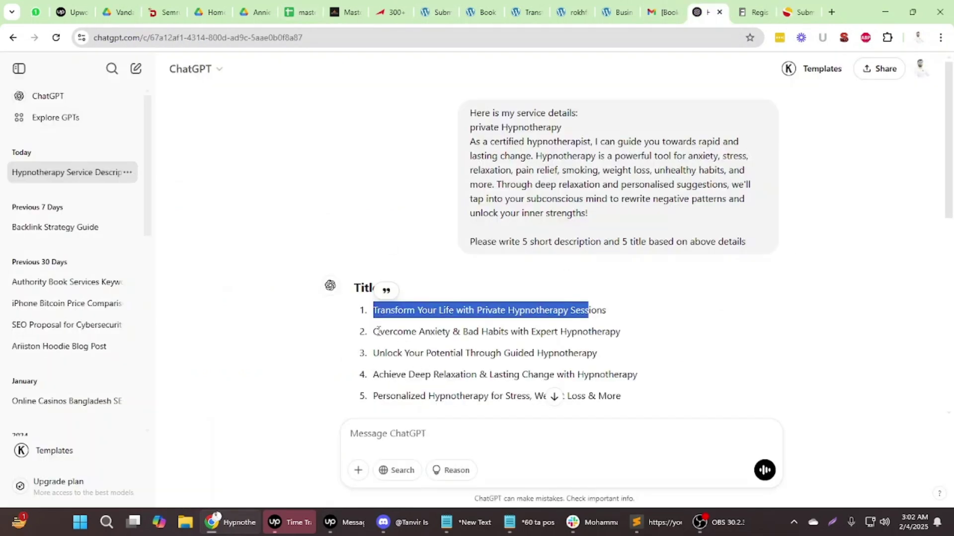
pyautogui.moveTo(374, 334); pyautogui.dragTo(656, 335)
pyautogui.click(797, 12)
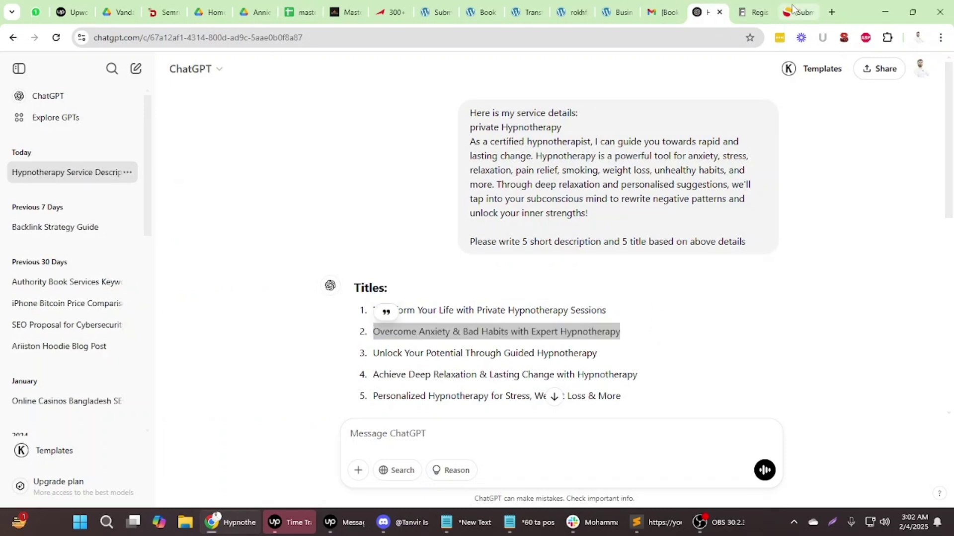
pyautogui.click(290, 209)
pyautogui.hotkey('ctrl', 'v')
# Add the tag PrivateHypnotherapy to the story, copied from the ChatGPT tag list
pyautogui.click(186, 261)
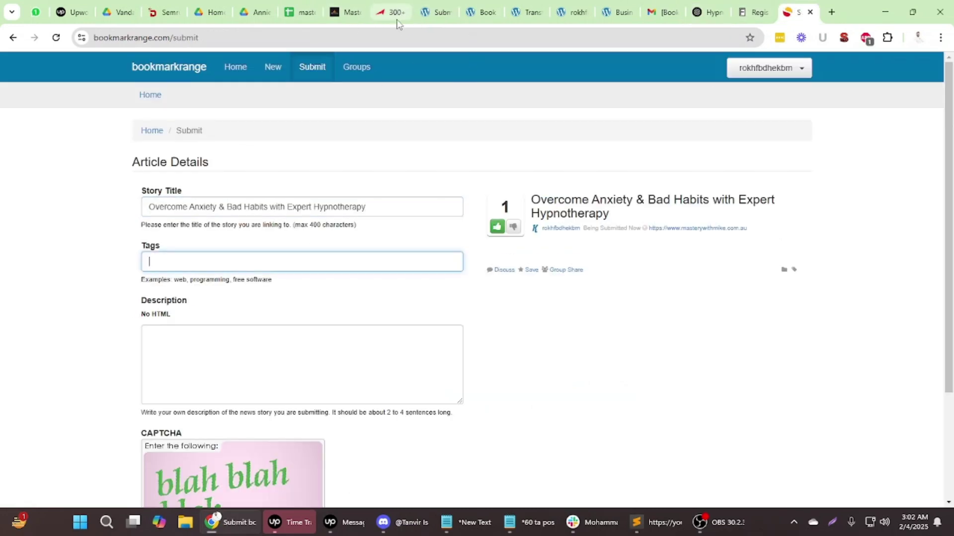
pyautogui.click(708, 11)
pyautogui.scroll(-6, 347, 387)
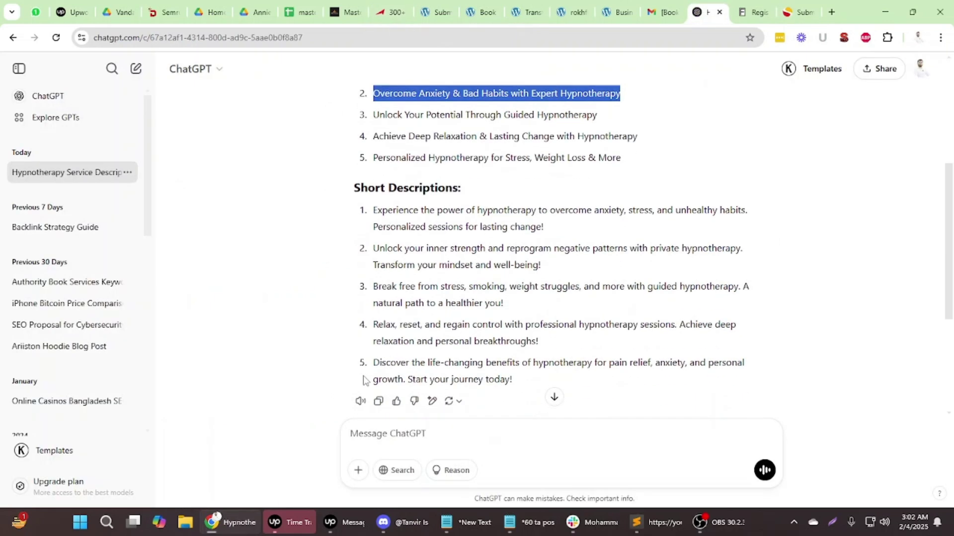
pyautogui.scroll(-3, 388, 346)
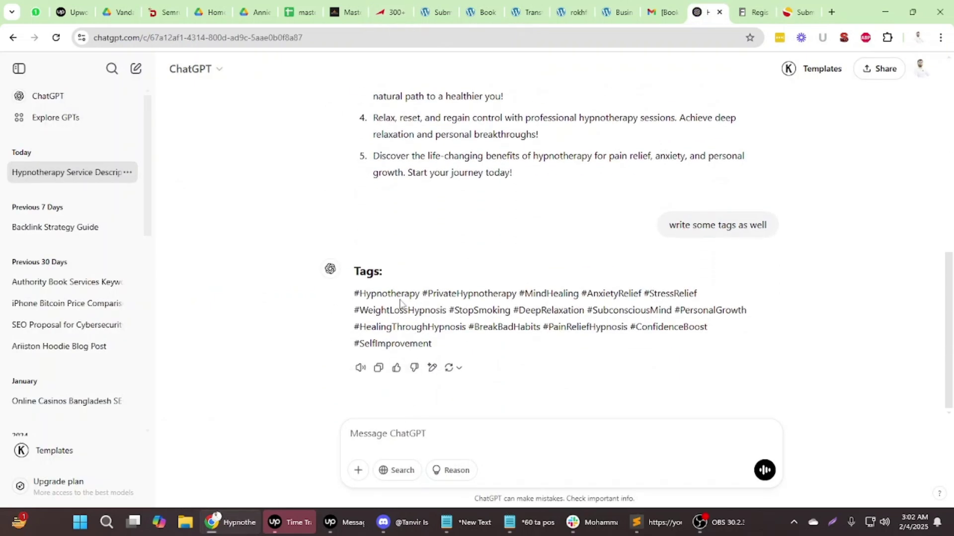
pyautogui.doubleClick(440, 299)
pyautogui.hotkey('ctrl', 'c')
pyautogui.click(797, 12)
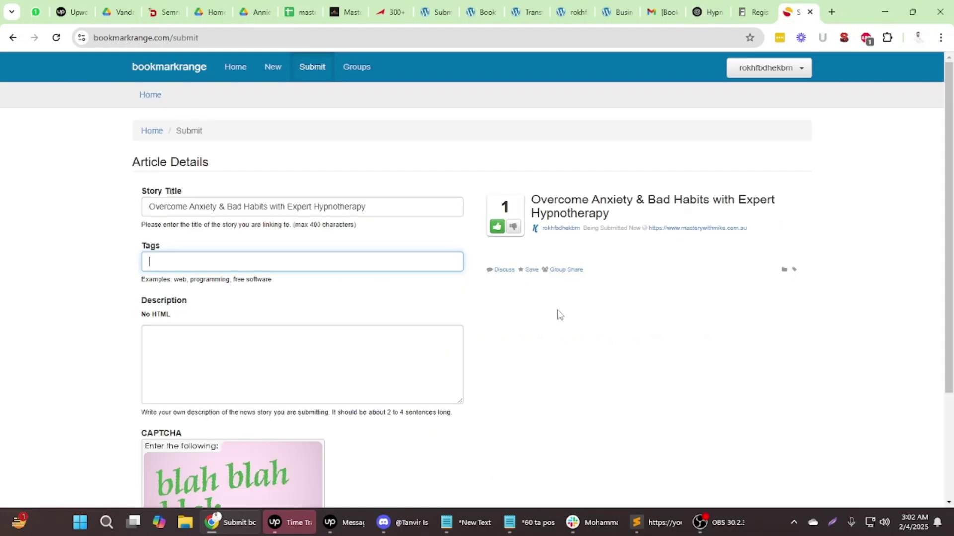
pyautogui.hotkey('ctrl', 'v')
# Fill the story description with ChatGPT's second short description, "Unlock your inner strength and reprogram negative patterns with private hypnotherapy. Transform your mindset and well-being!"
pyautogui.click(269, 361)
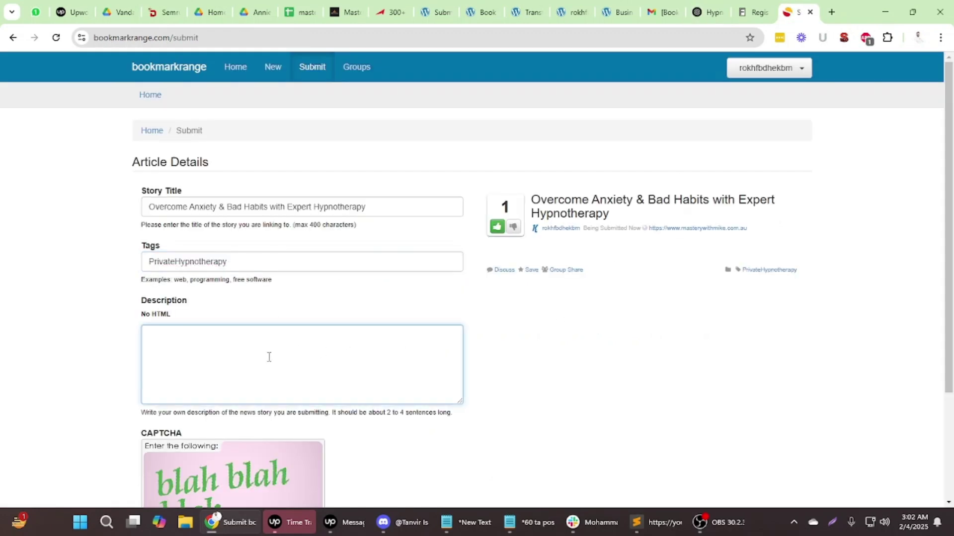
pyautogui.click(710, 12)
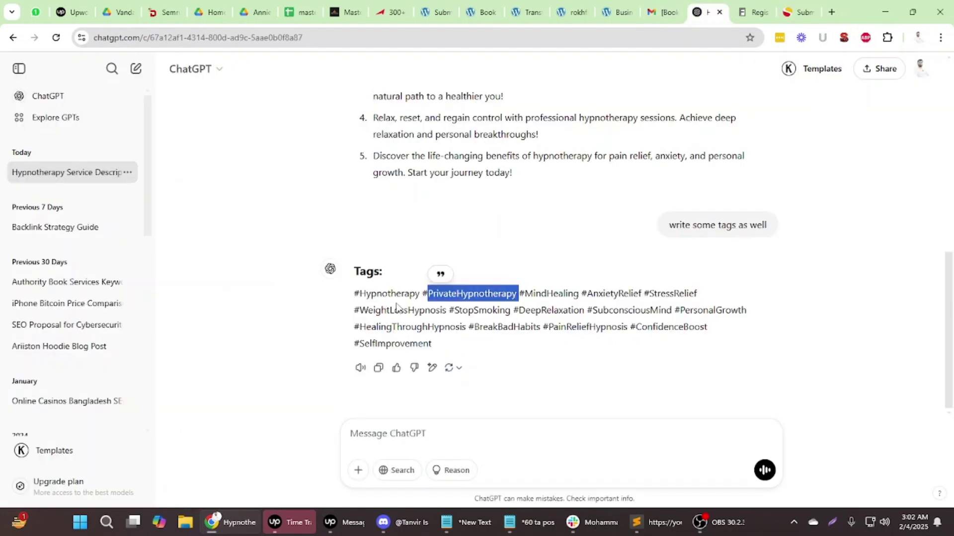
pyautogui.scroll(3, 384, 271)
pyautogui.moveTo(376, 221); pyautogui.dragTo(540, 238)
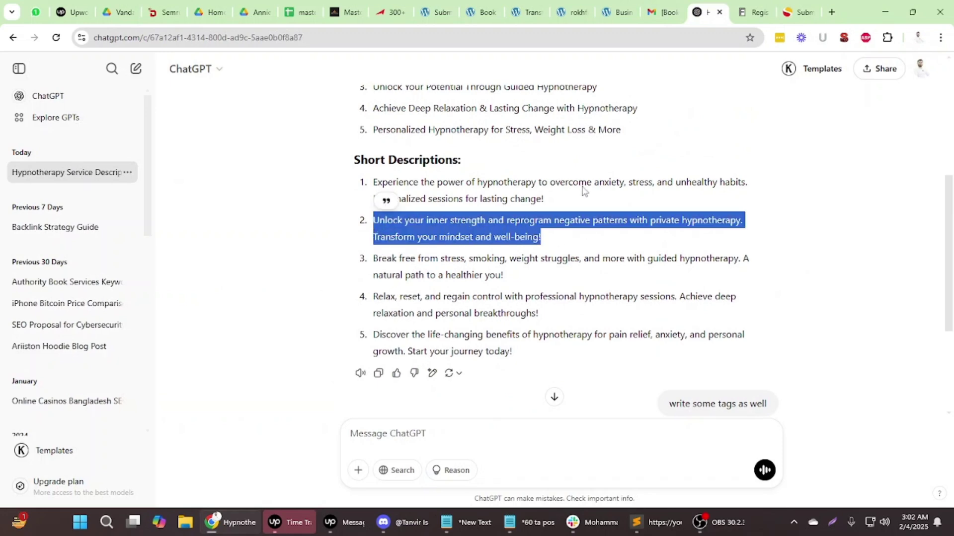
pyautogui.hotkey('ctrl', 'c')
pyautogui.click(797, 12)
pyautogui.hotkey('ctrl', 'v')
# Answer the story form's CAPTCHA and review the completed article details
pyautogui.scroll(-3, 514, 354)
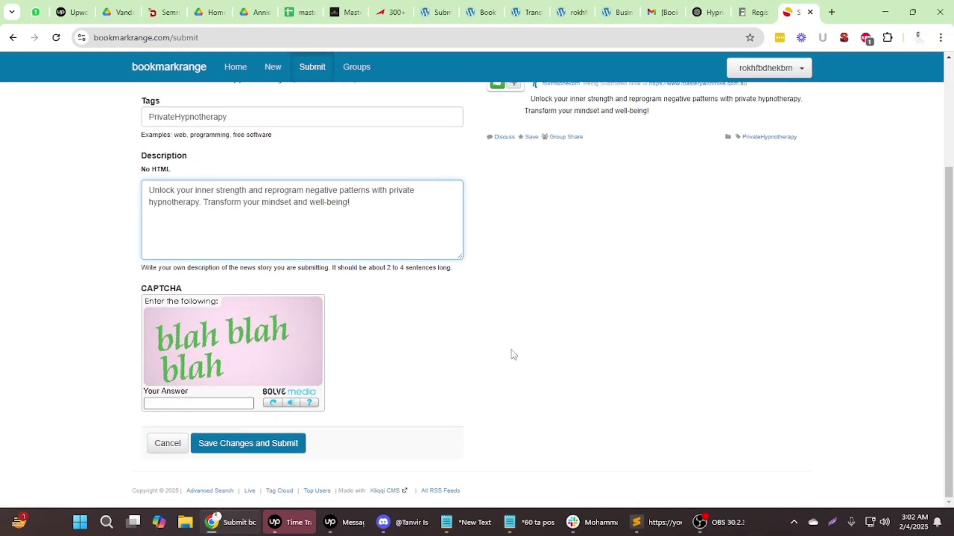
pyautogui.click(230, 401)
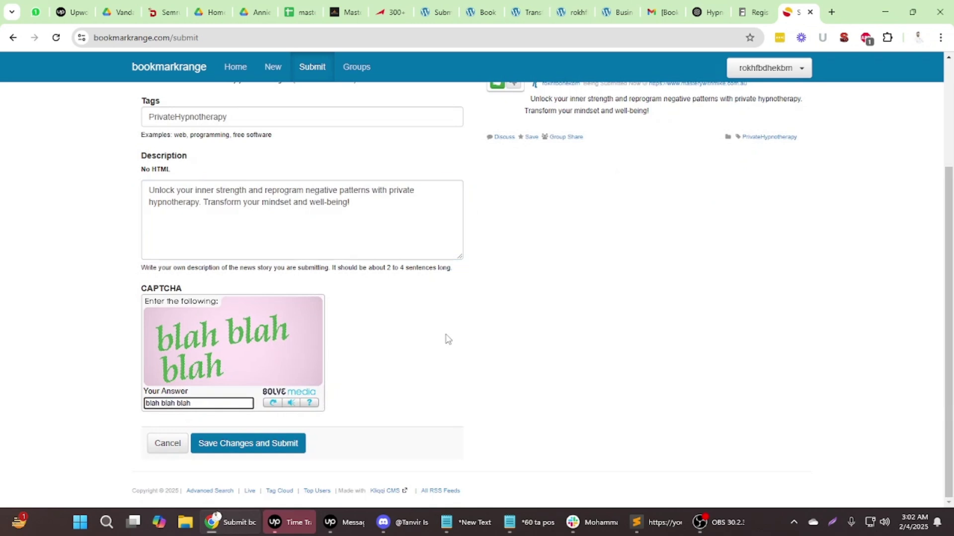
pyautogui.scroll(3, 626, 358)
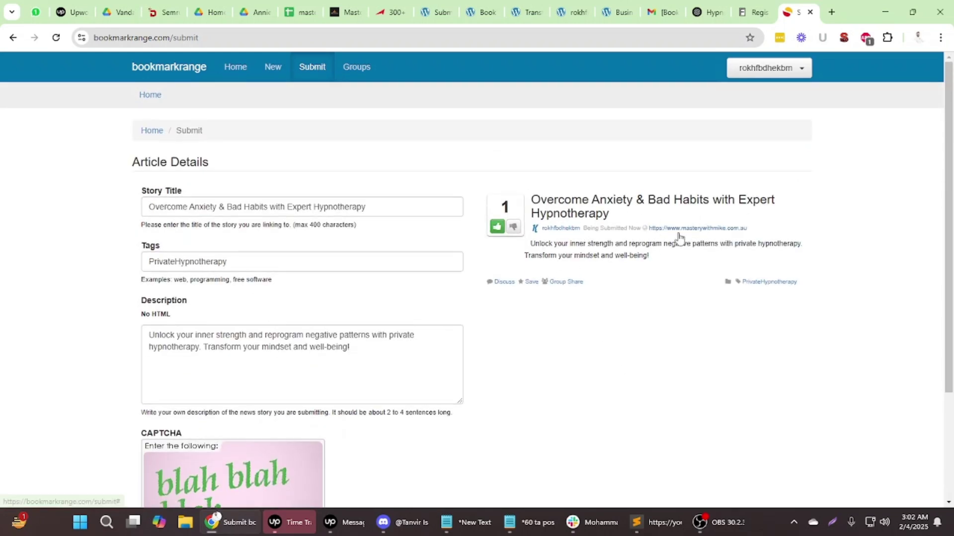
# Submit the completed hypnotherapy story on bookmarkrange.com and copy the published story's URL
pyautogui.scroll(-3, 685, 233)
pyautogui.click(224, 450)
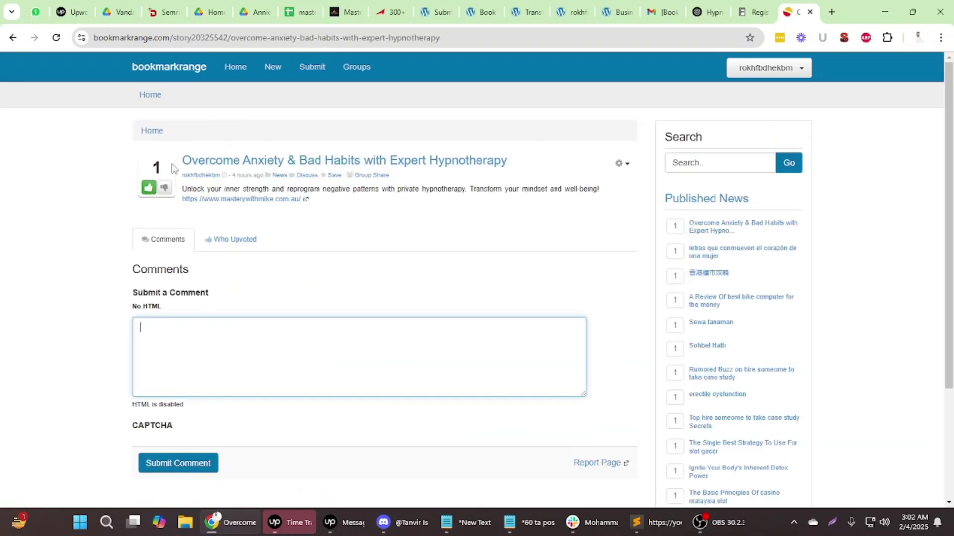
pyautogui.click(304, 37)
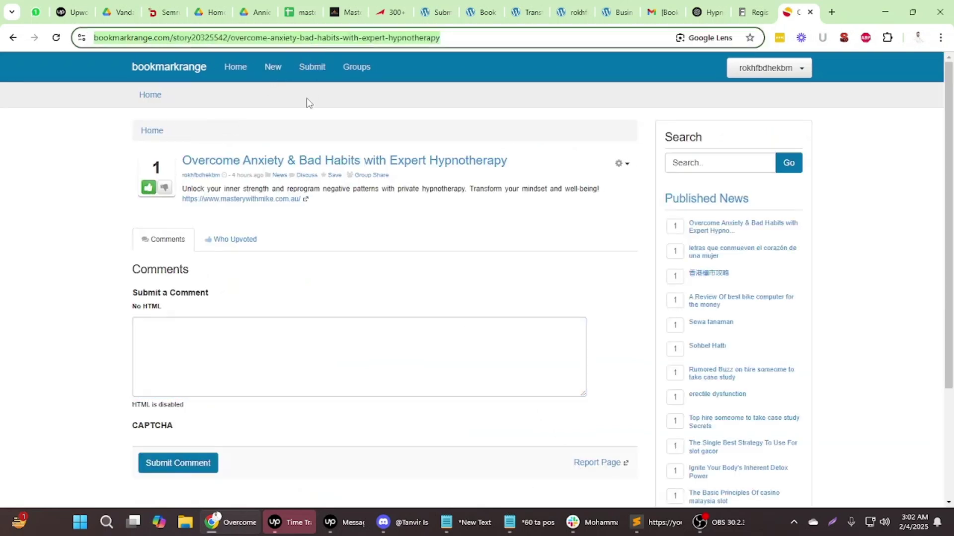
# Check the published story and its masterywithmike.com.au link in a logged-out Incognito window, closing that window when finished
pyautogui.click(939, 37)
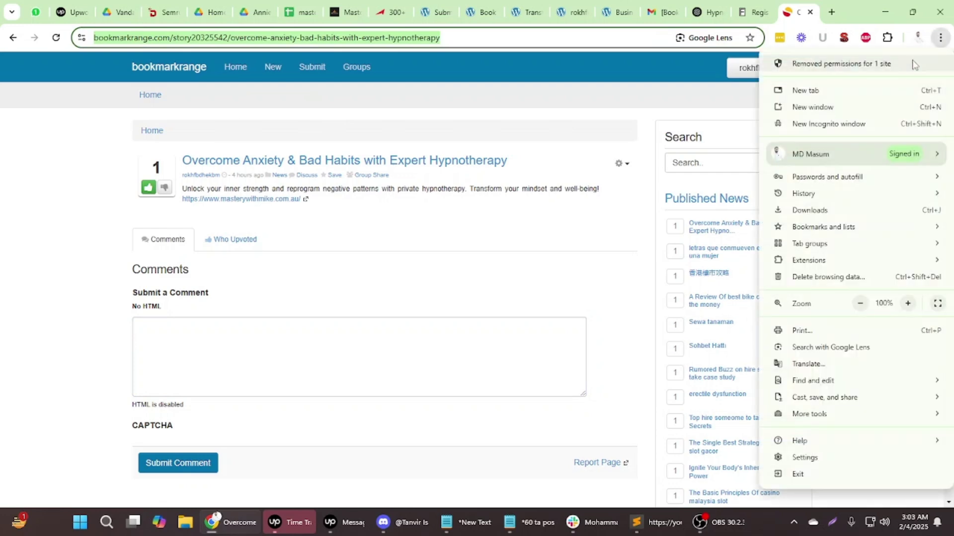
pyautogui.click(817, 125)
pyautogui.hotkey('ctrl', 'v')
pyautogui.press('Return')
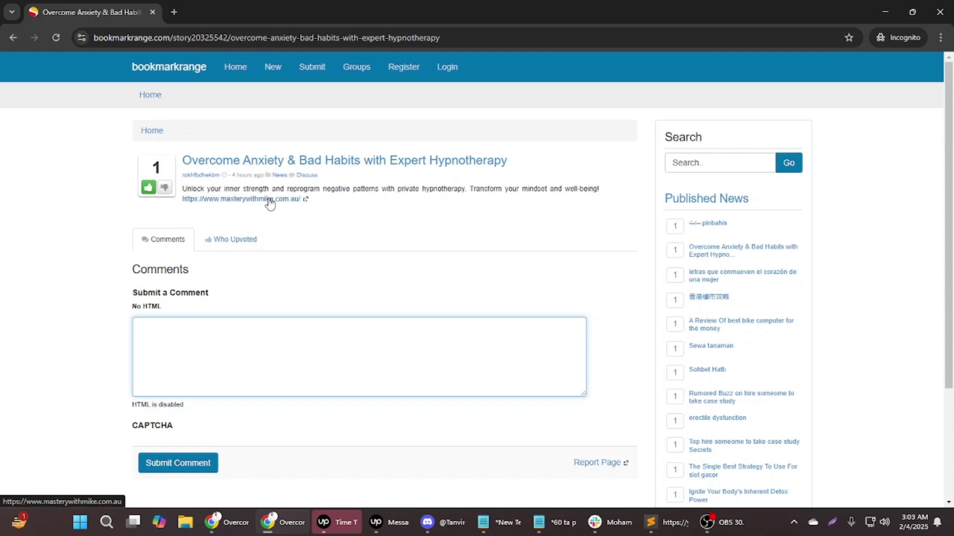
pyautogui.click(939, 12)
# Record the published bookmarkrange.com story URL in cell J11 of the masterywithmike spreadsheet
pyautogui.click(309, 9)
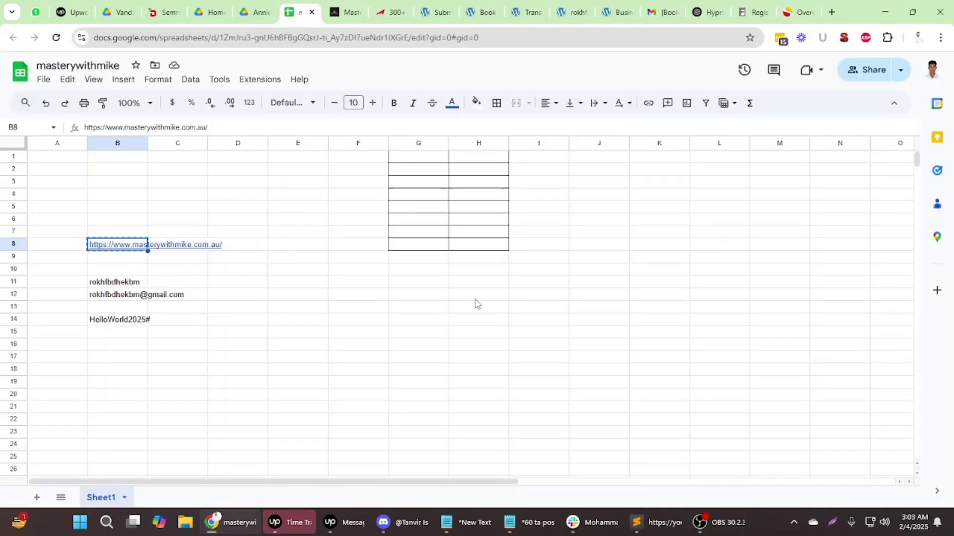
pyautogui.click(593, 283)
pyautogui.hotkey('ctrl', 'v')
pyautogui.click(445, 343)
pyautogui.click(561, 359)
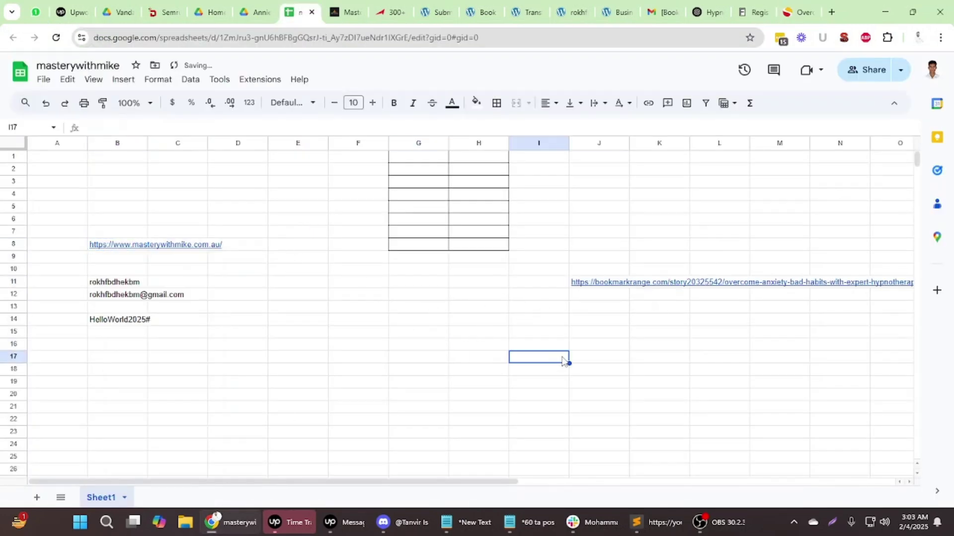
pyautogui.click(643, 354)
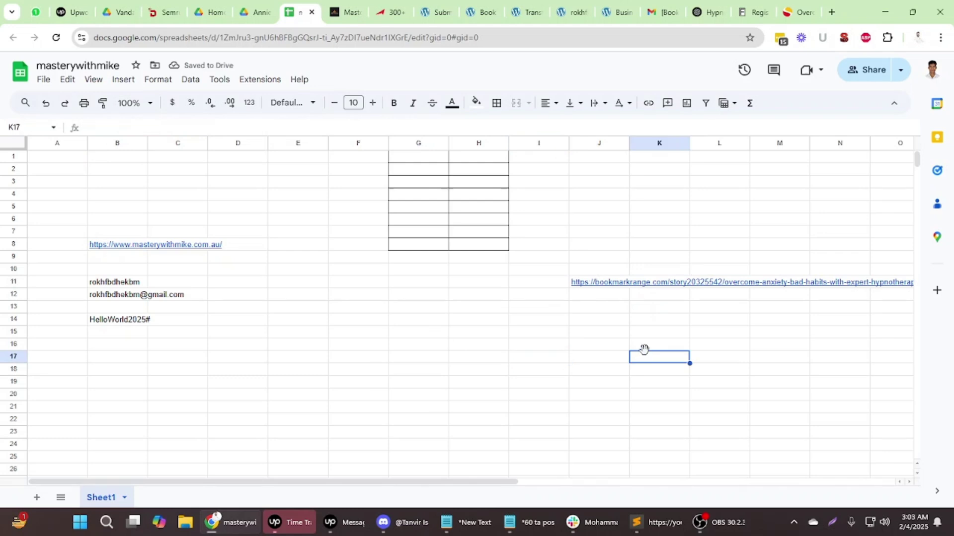